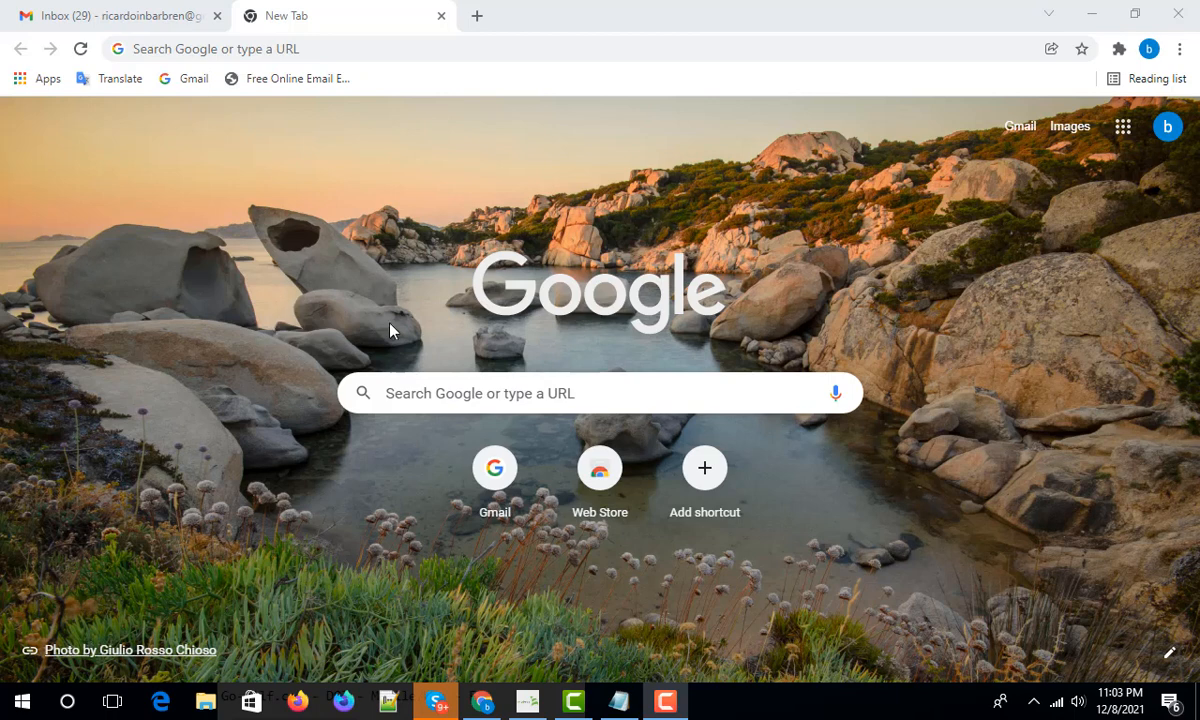
- Search 'site google' in the new tab and open the Google Sites sign-in result
{"action": "left_click", "coordinate": [139, 8]}
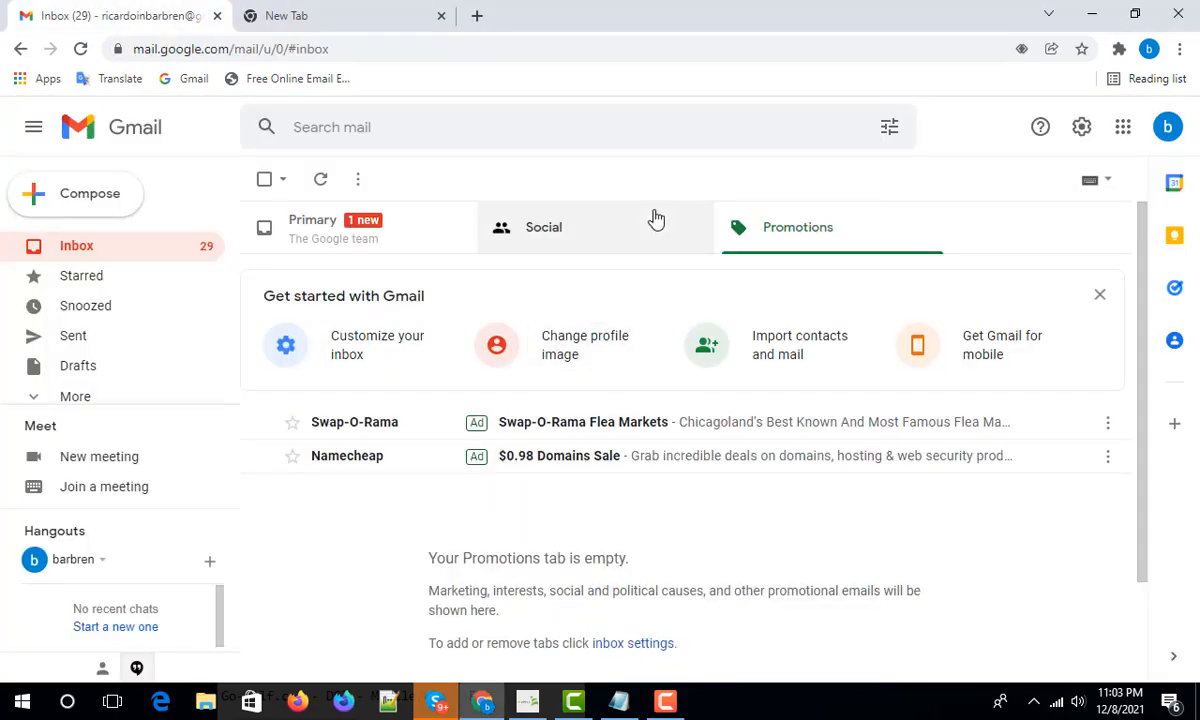
{"action": "left_click", "coordinate": [418, 16]}
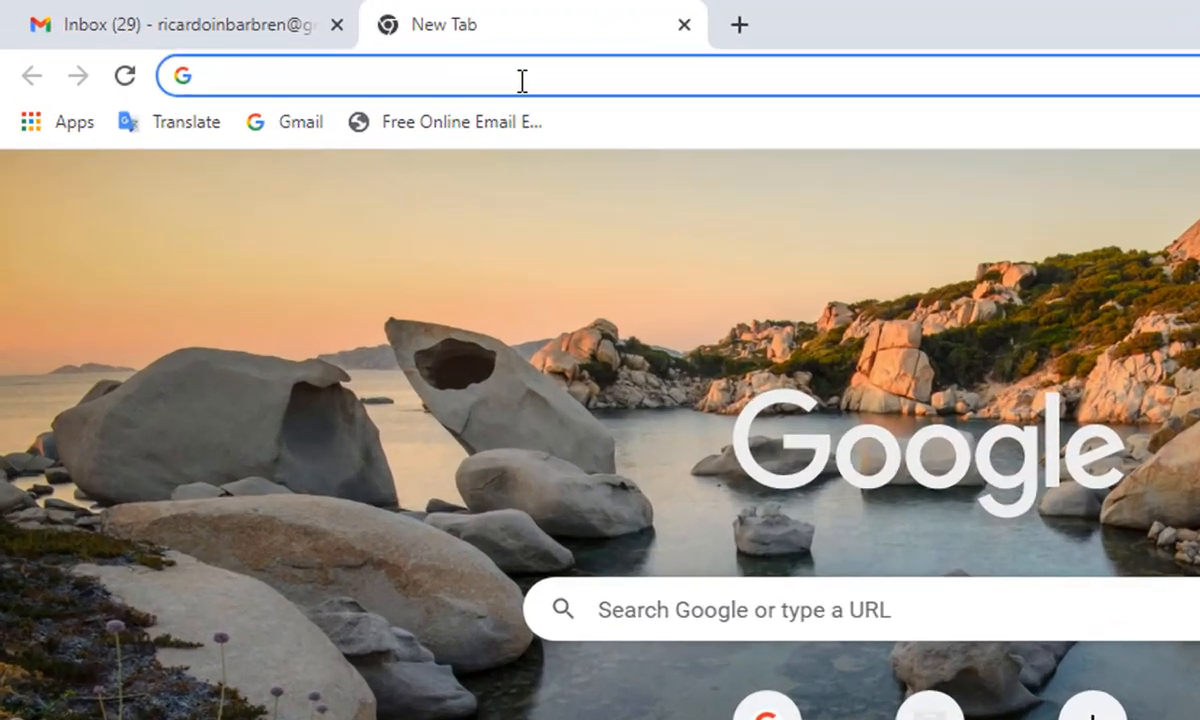
{"action": "type", "text": "site "}
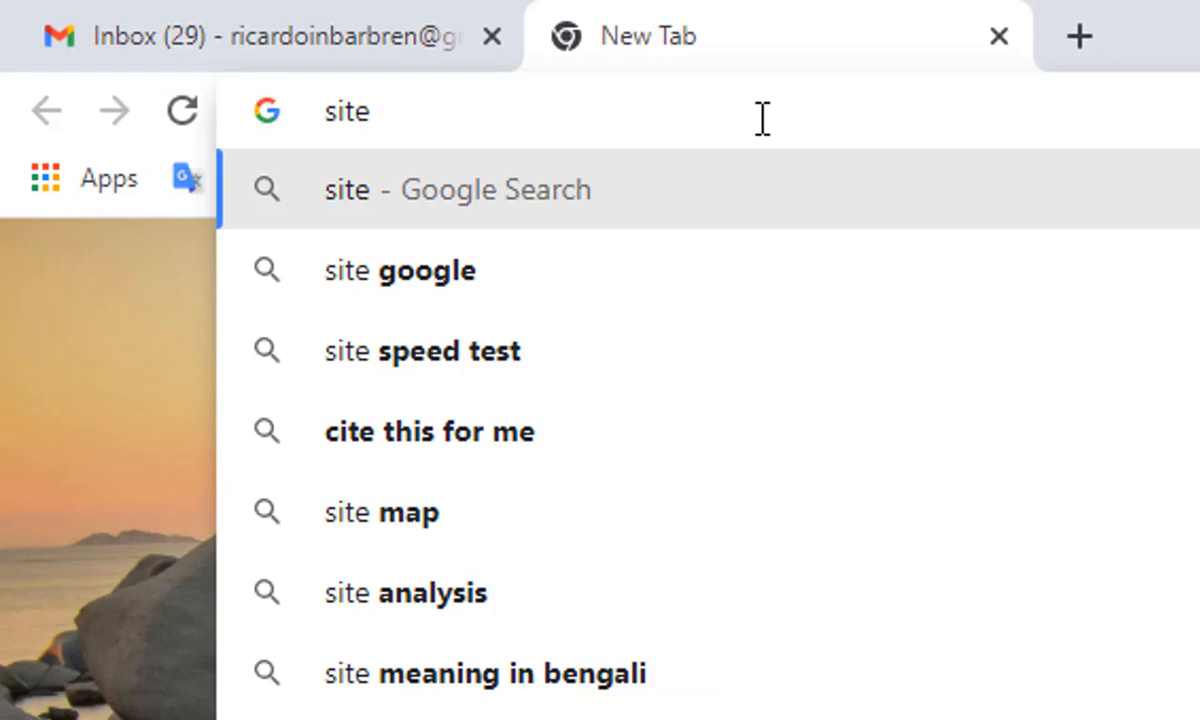
{"action": "type", "text": "google"}
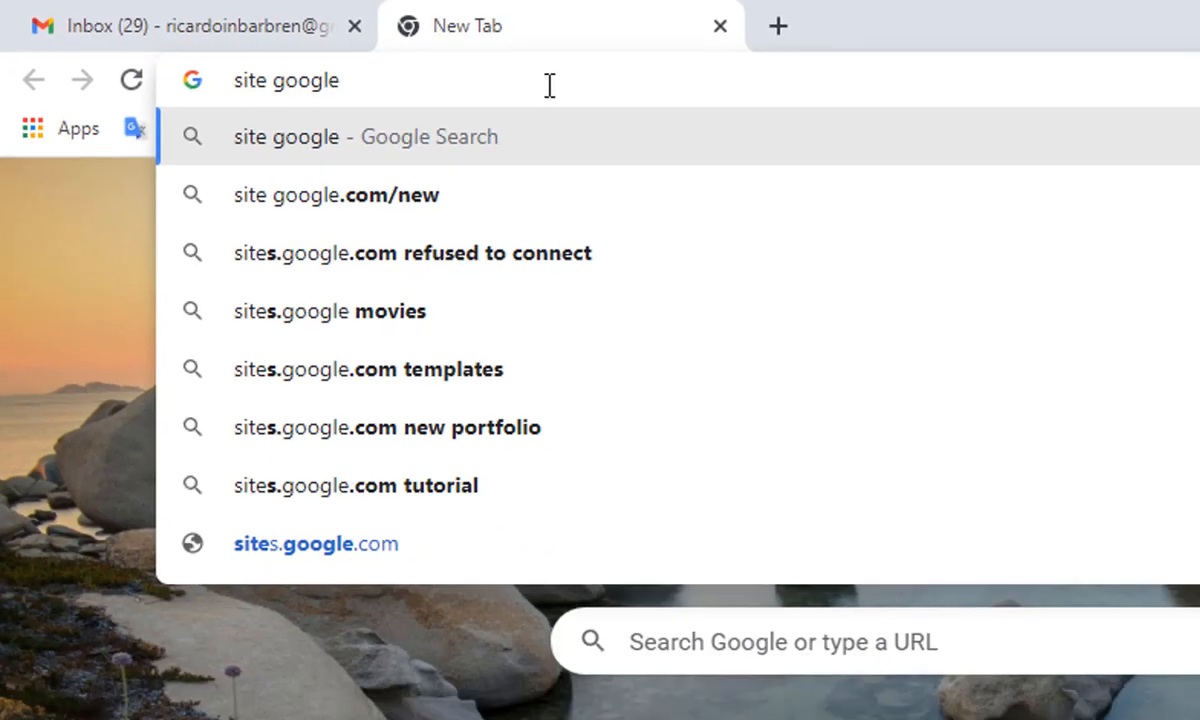
{"action": "key", "text": "Return"}
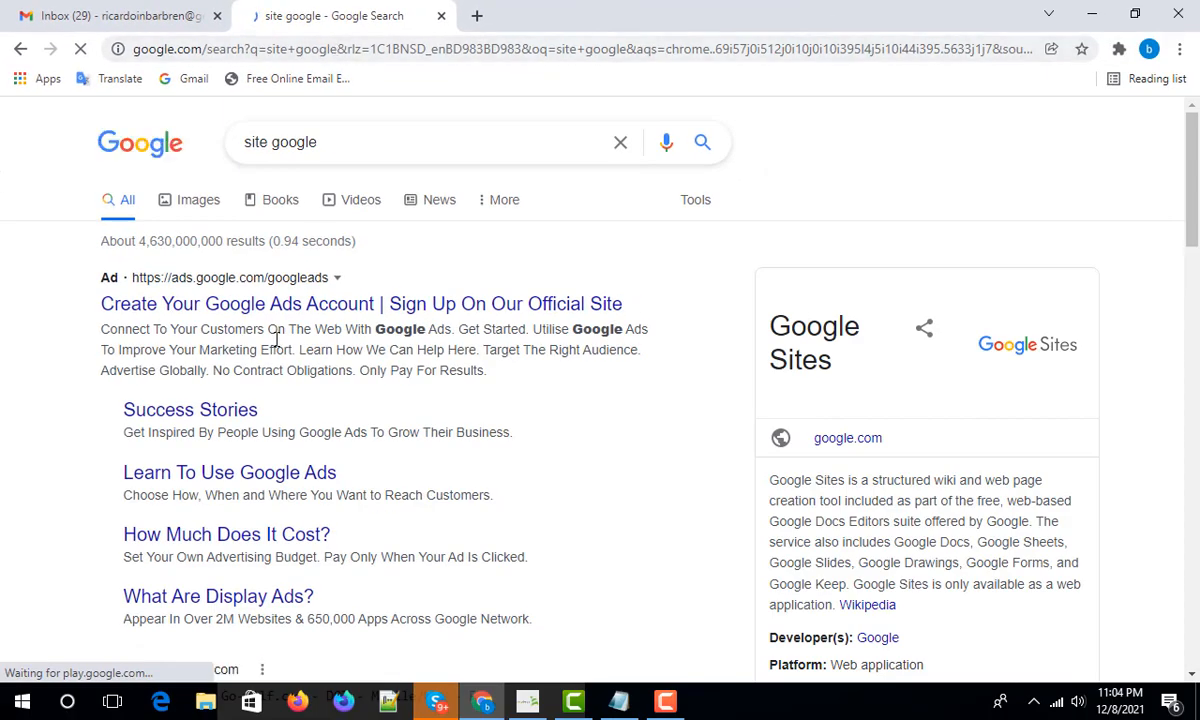
{"action": "scroll", "coordinate": [305, 343], "scroll_direction": "down", "scroll_amount": 3}
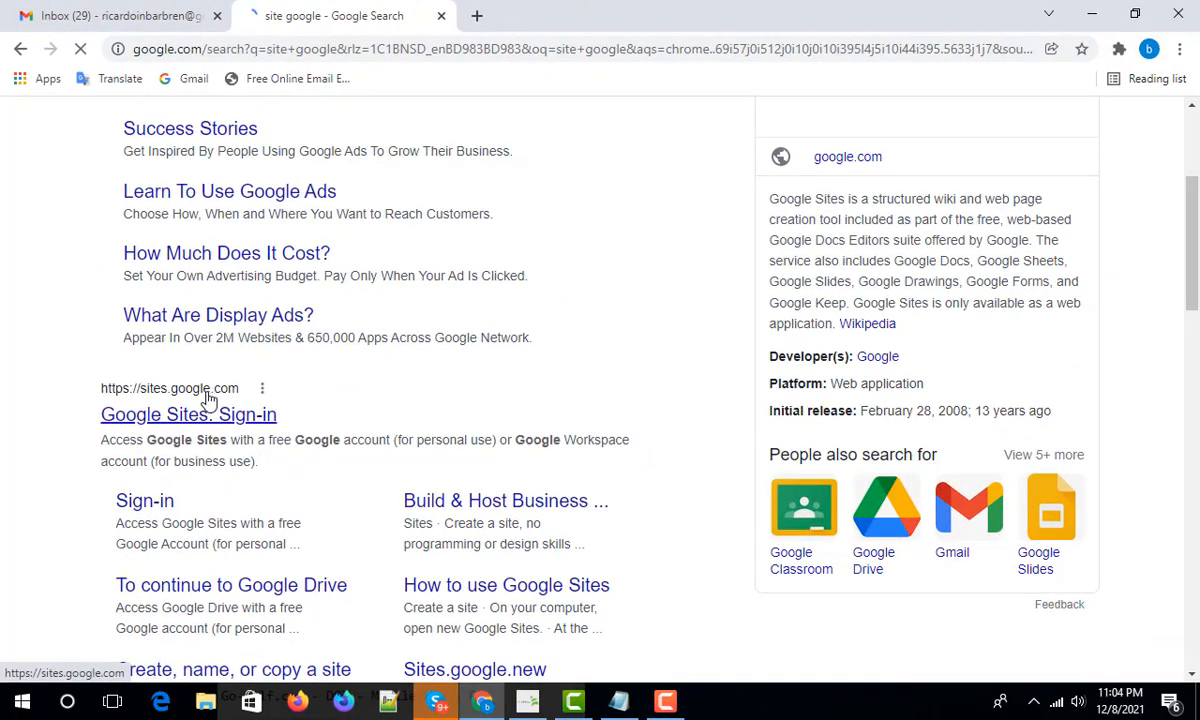
{"action": "left_click", "coordinate": [222, 405]}
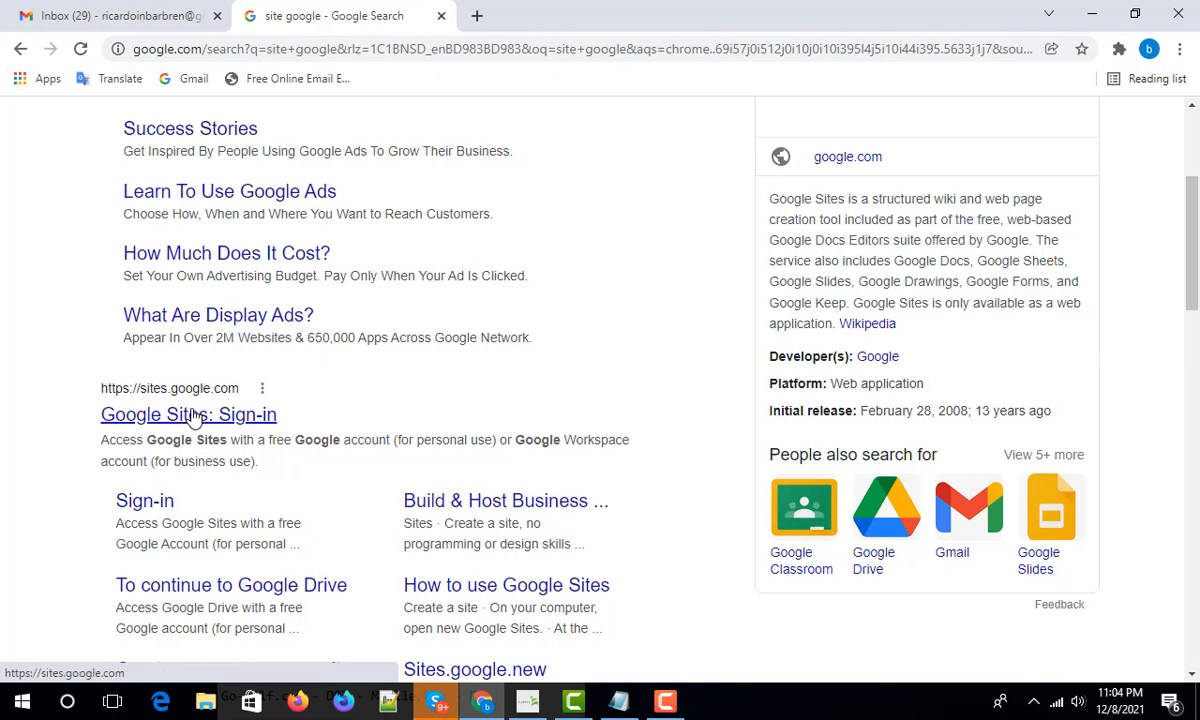
{"action": "left_click", "coordinate": [198, 412]}
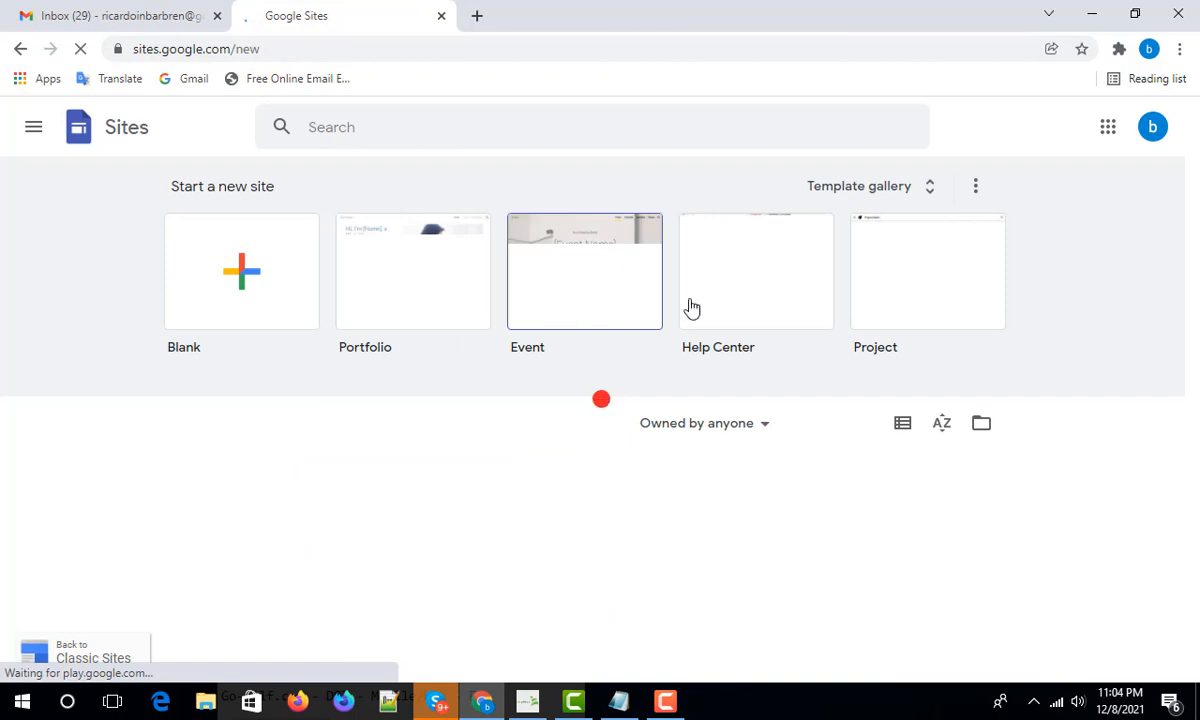
- Choose the Blank tile under Start a new site to create an untitled site
{"action": "scroll", "coordinate": [700, 307], "scroll_direction": "down", "scroll_amount": 2}
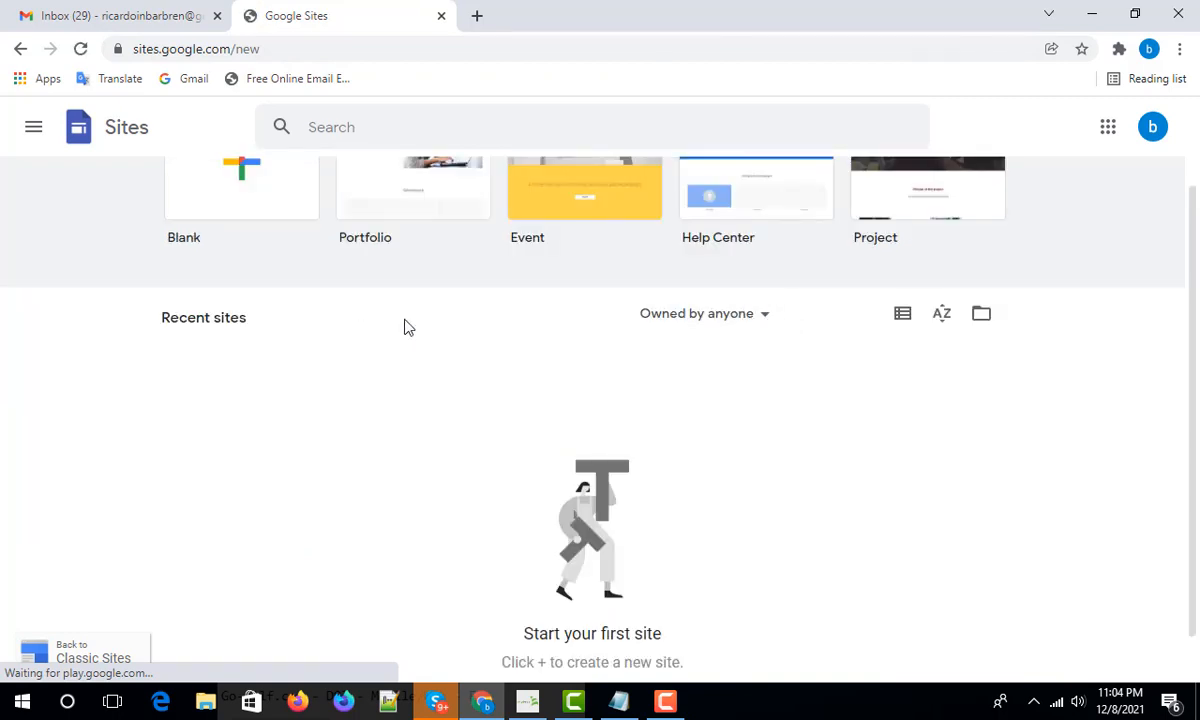
{"action": "scroll", "coordinate": [407, 327], "scroll_direction": "up", "scroll_amount": 2}
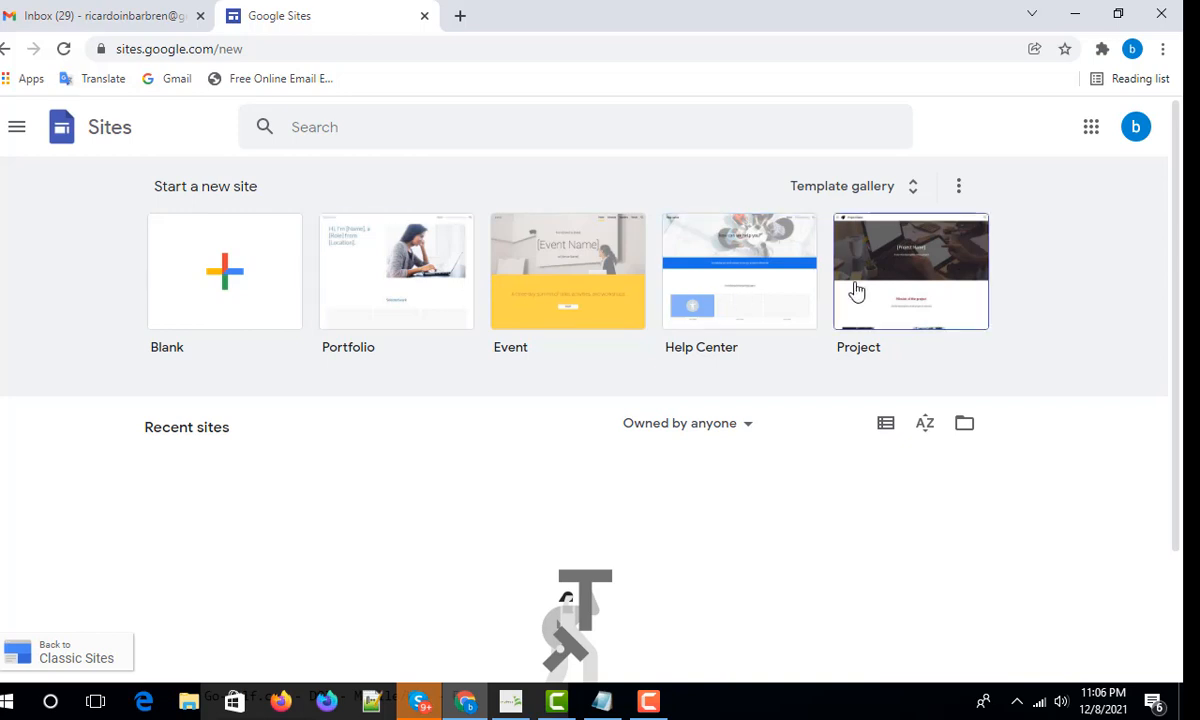
{"action": "left_click", "coordinate": [226, 274]}
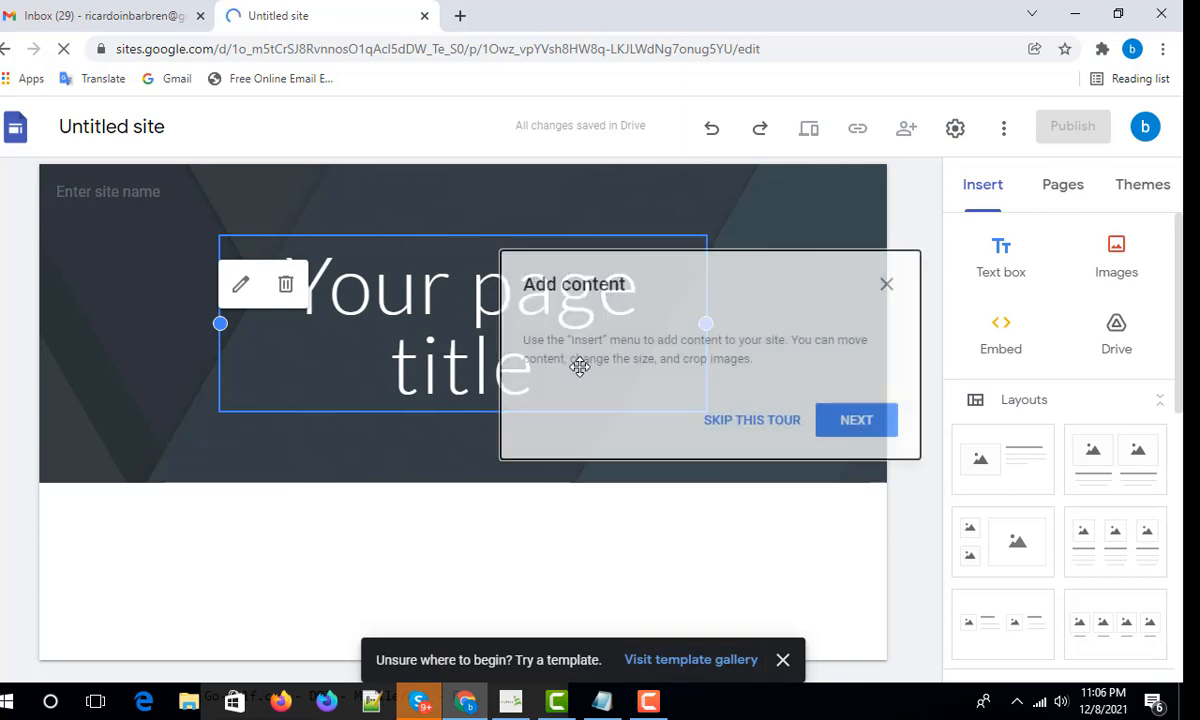
- Step through and close the welcome tour, then select the 'Your page title' placeholder
{"action": "left_click", "coordinate": [853, 421]}
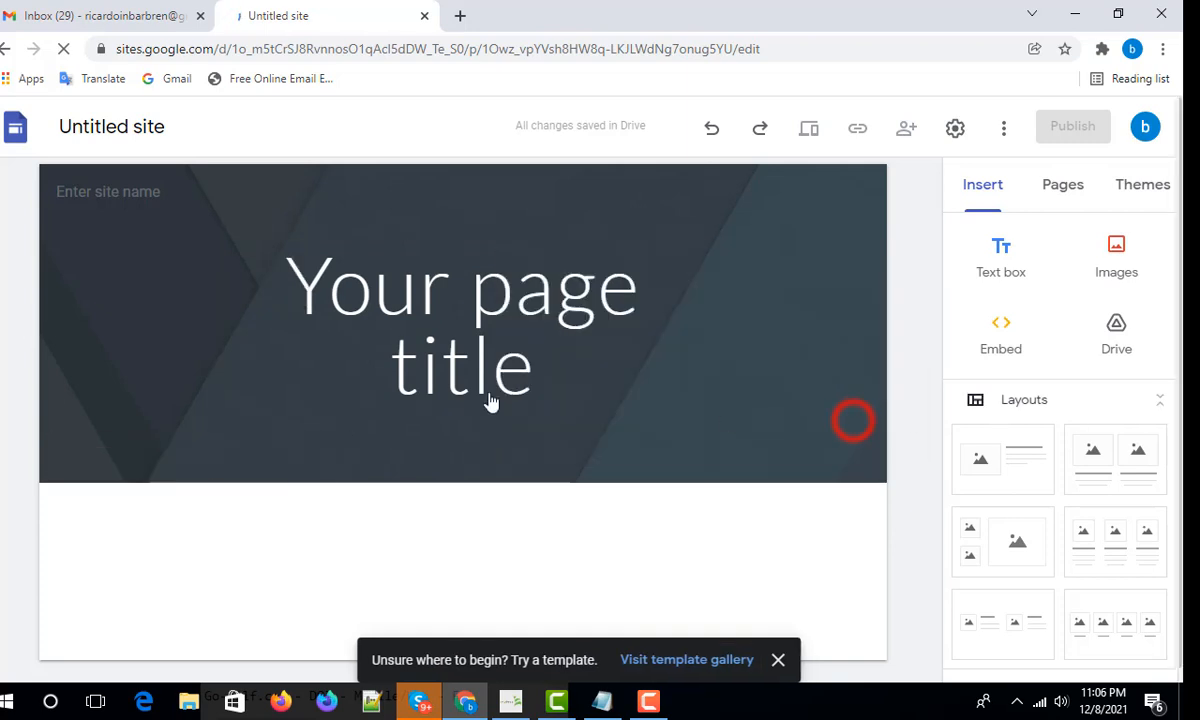
{"action": "left_click", "coordinate": [727, 659]}
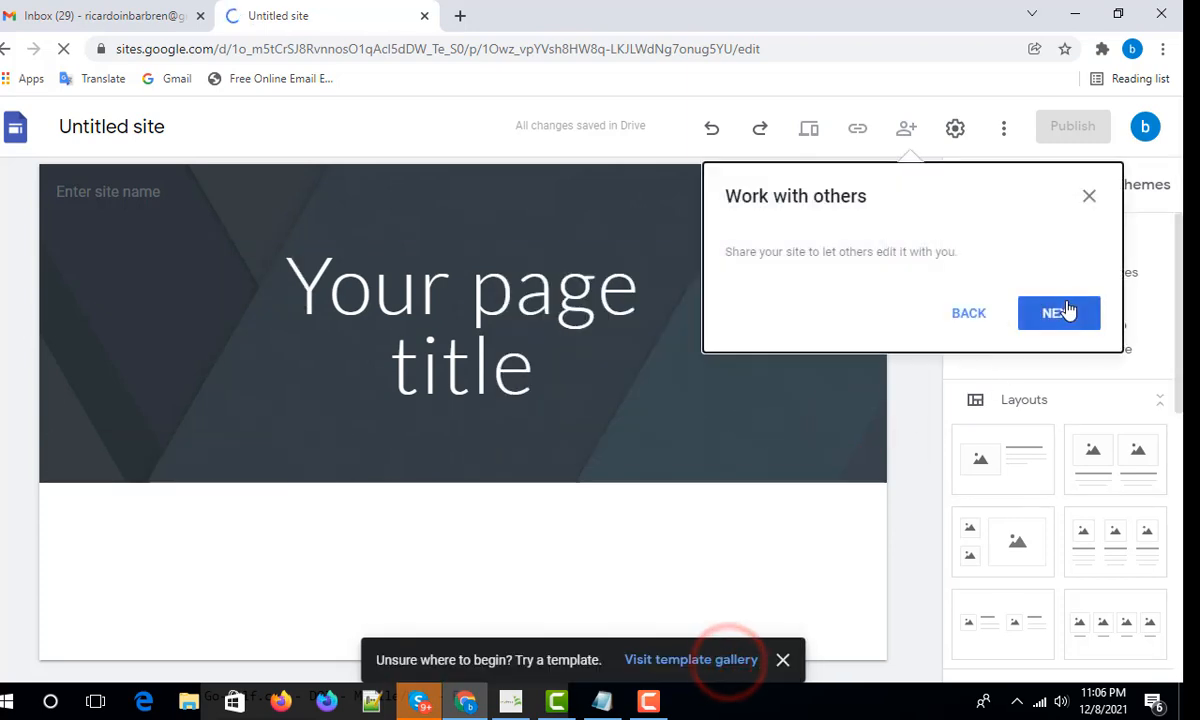
{"action": "left_click", "coordinate": [1062, 312]}
{"action": "left_click", "coordinate": [1100, 310]}
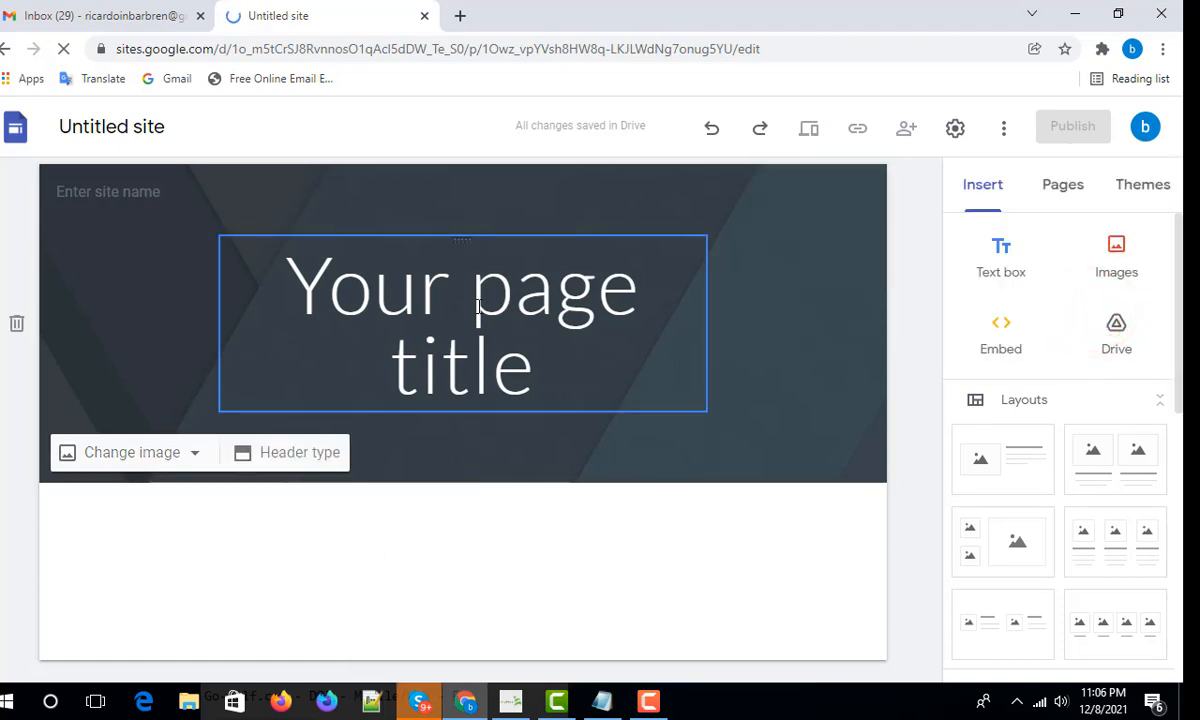
{"action": "left_click", "coordinate": [608, 316]}
- Replace the page title placeholder with 'Call Now Free'
{"action": "triple_click", "coordinate": [560, 371]}
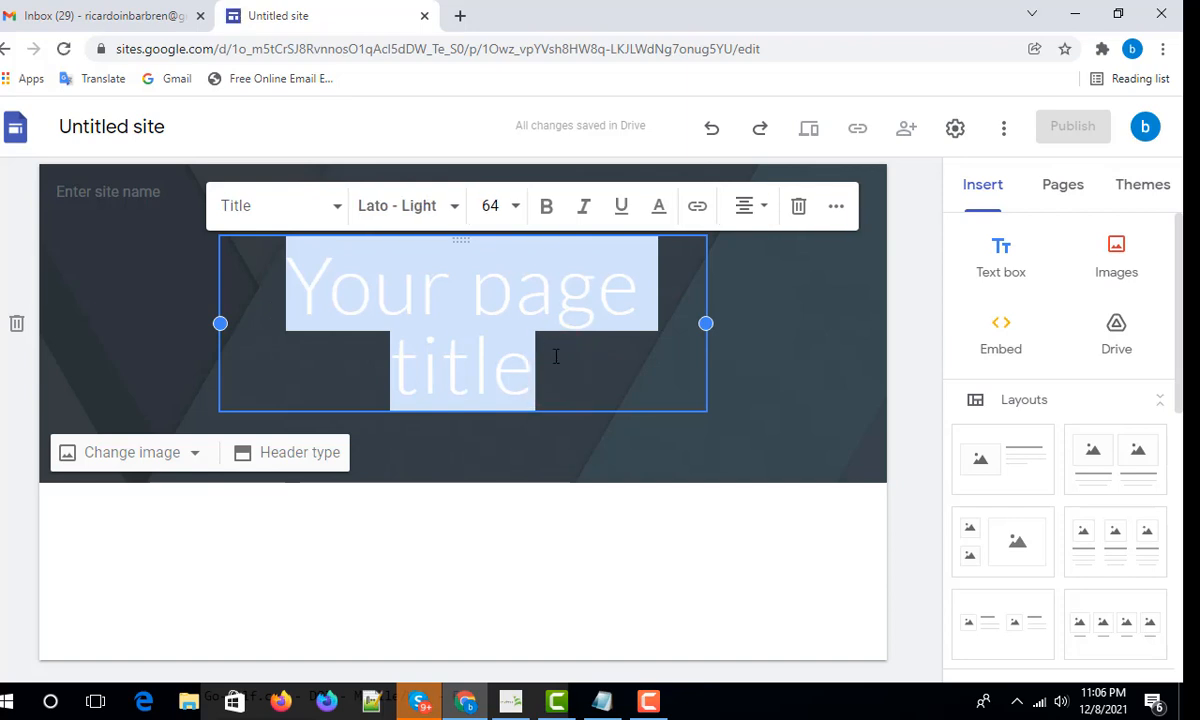
{"action": "type", "text": "Call now"}
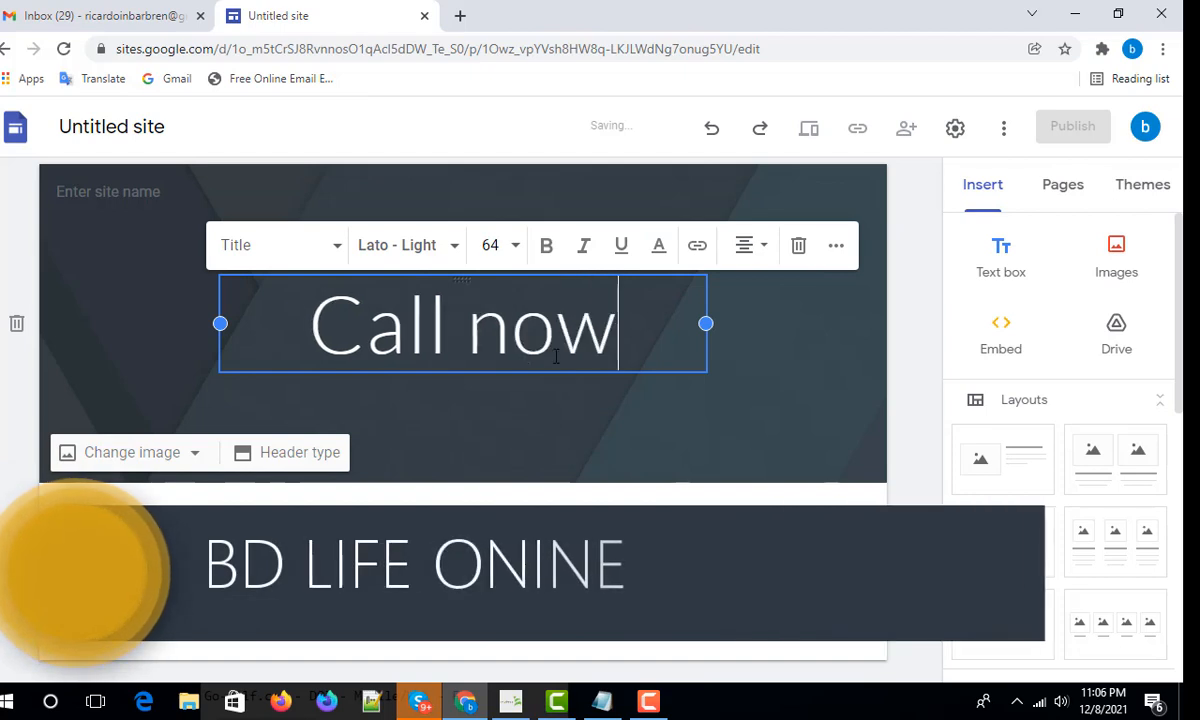
{"action": "key", "text": "BackSpace"}
{"action": "key", "text": "BackSpace"}
{"action": "key", "text": "BackSpace"}
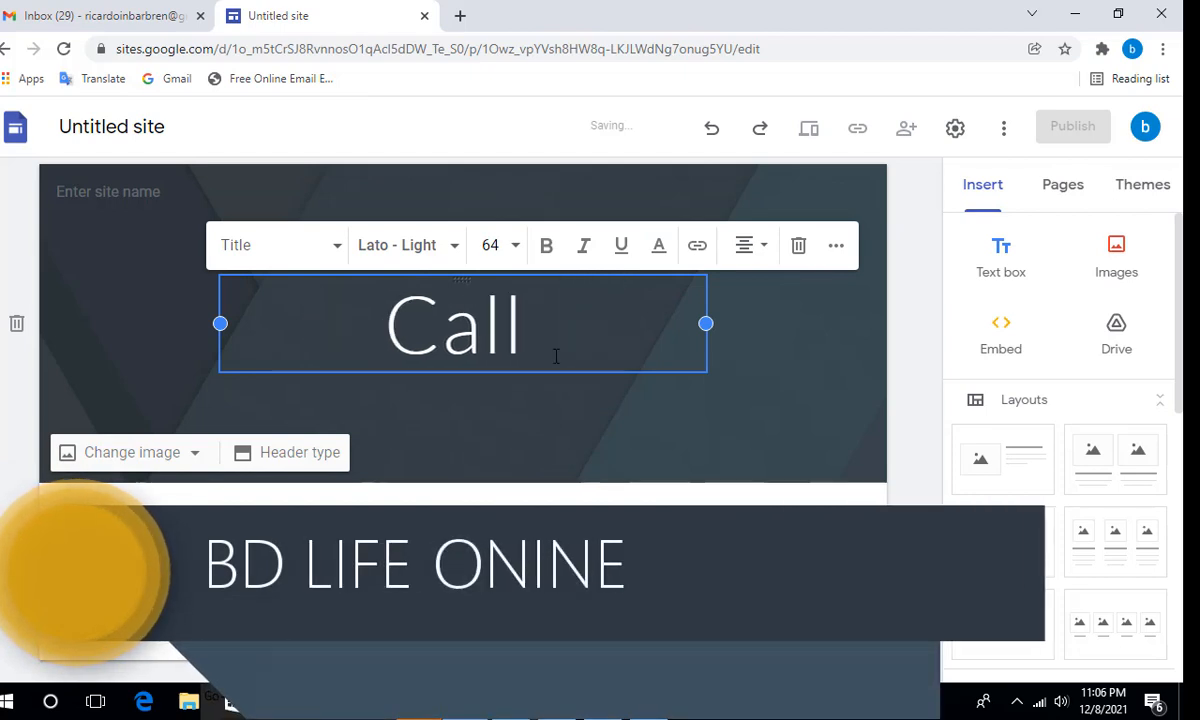
{"action": "type", "text": "Now F"}
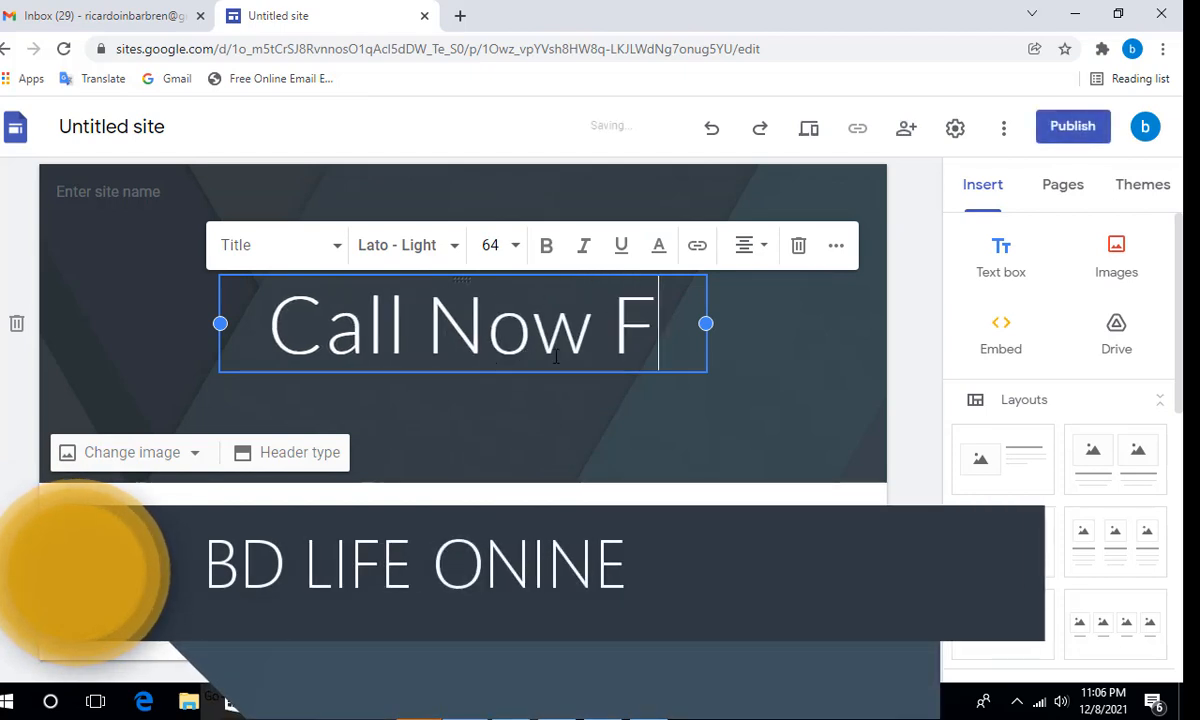
{"action": "type", "text": "ree"}
- Set the title's font size to 36 so it fits on one line
{"action": "left_click_drag", "start_coordinate": [601, 366], "coordinate": [251, 265]}
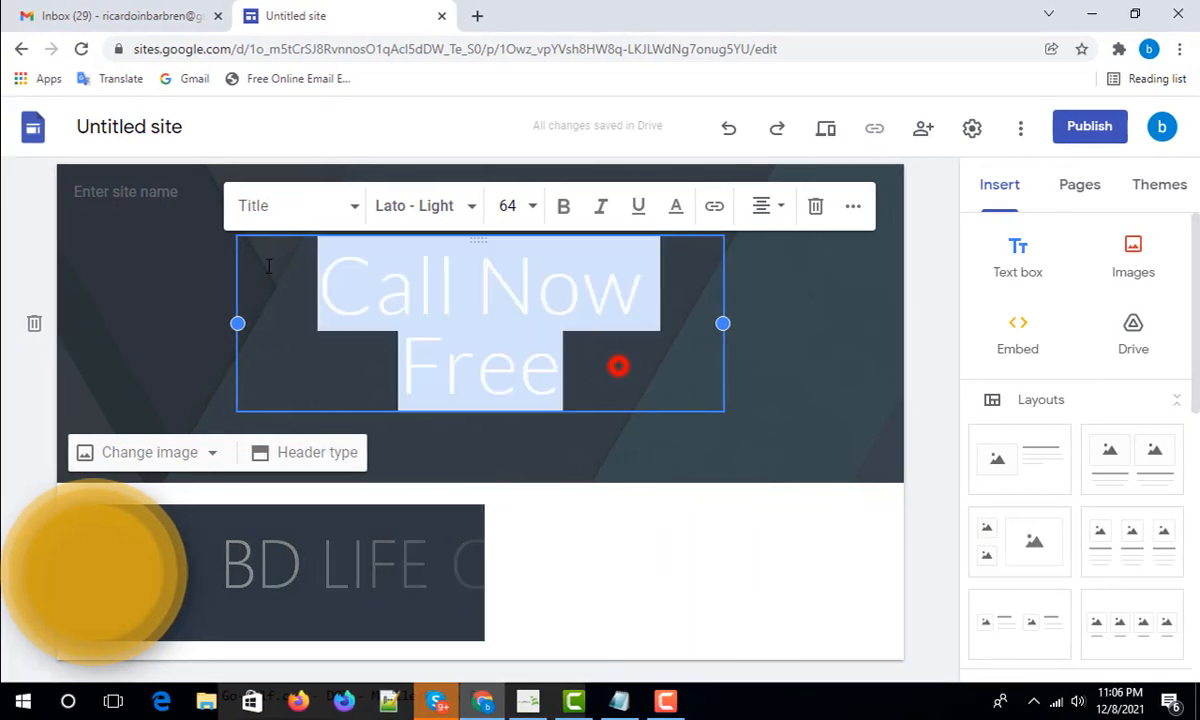
{"action": "left_click", "coordinate": [505, 205]}
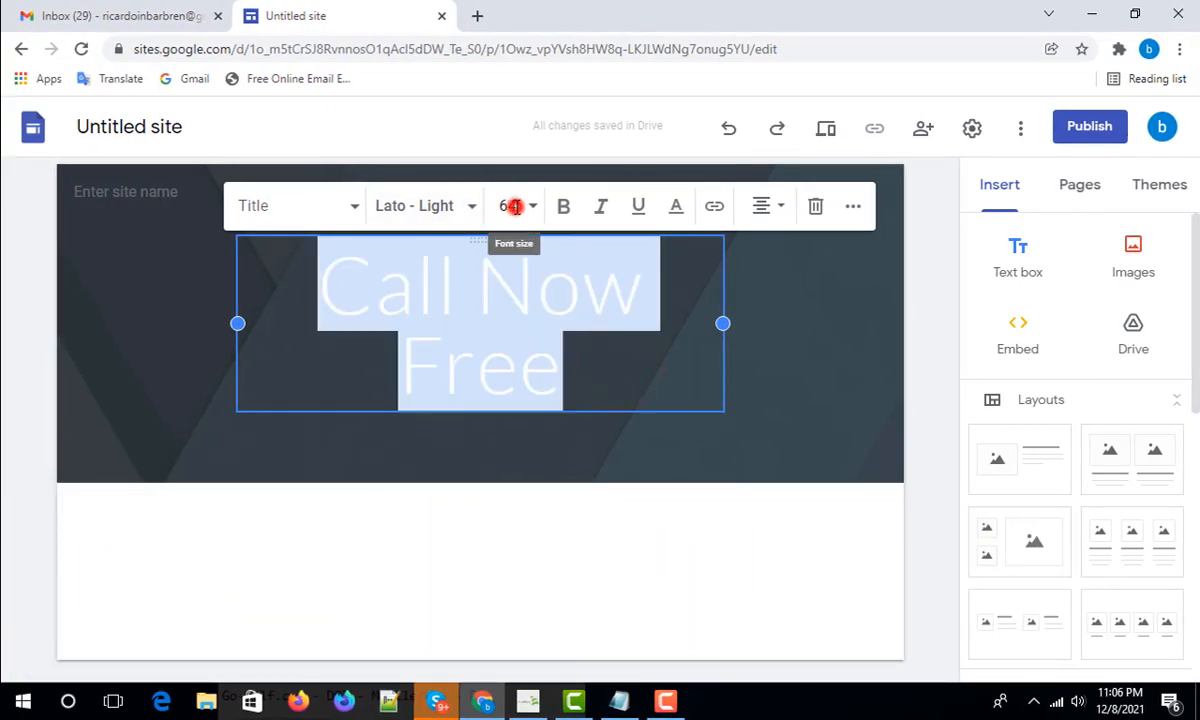
{"action": "left_click", "coordinate": [505, 350]}
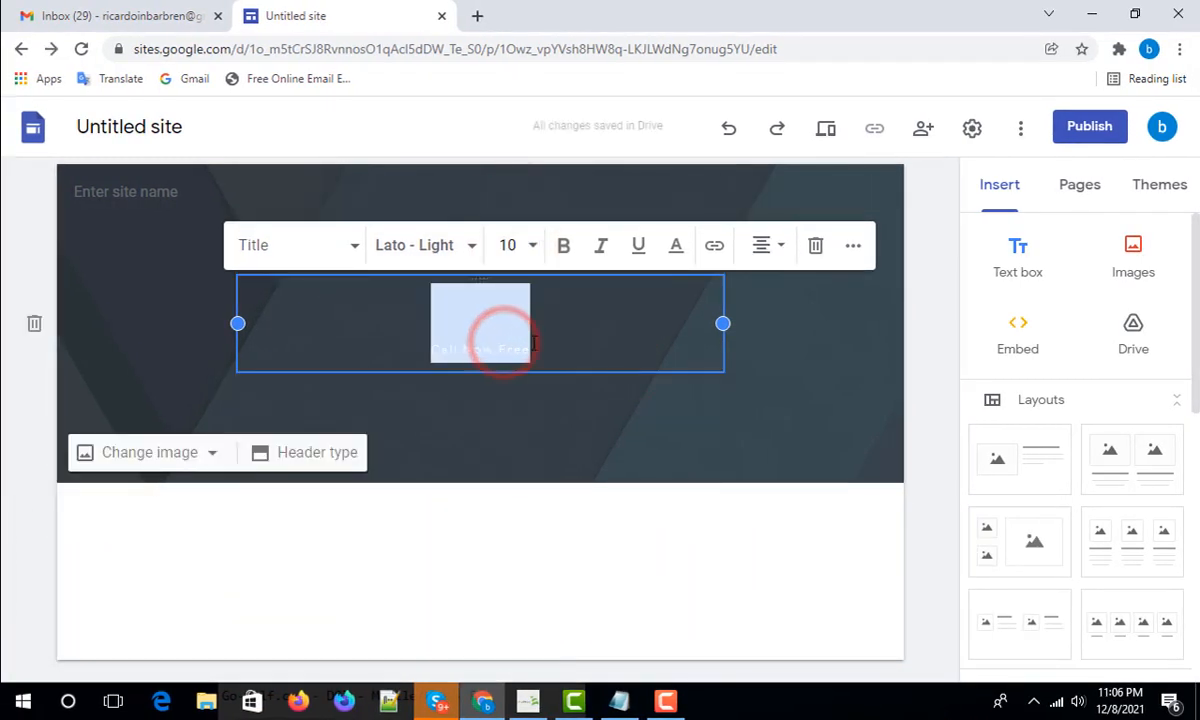
{"action": "left_click", "coordinate": [532, 244]}
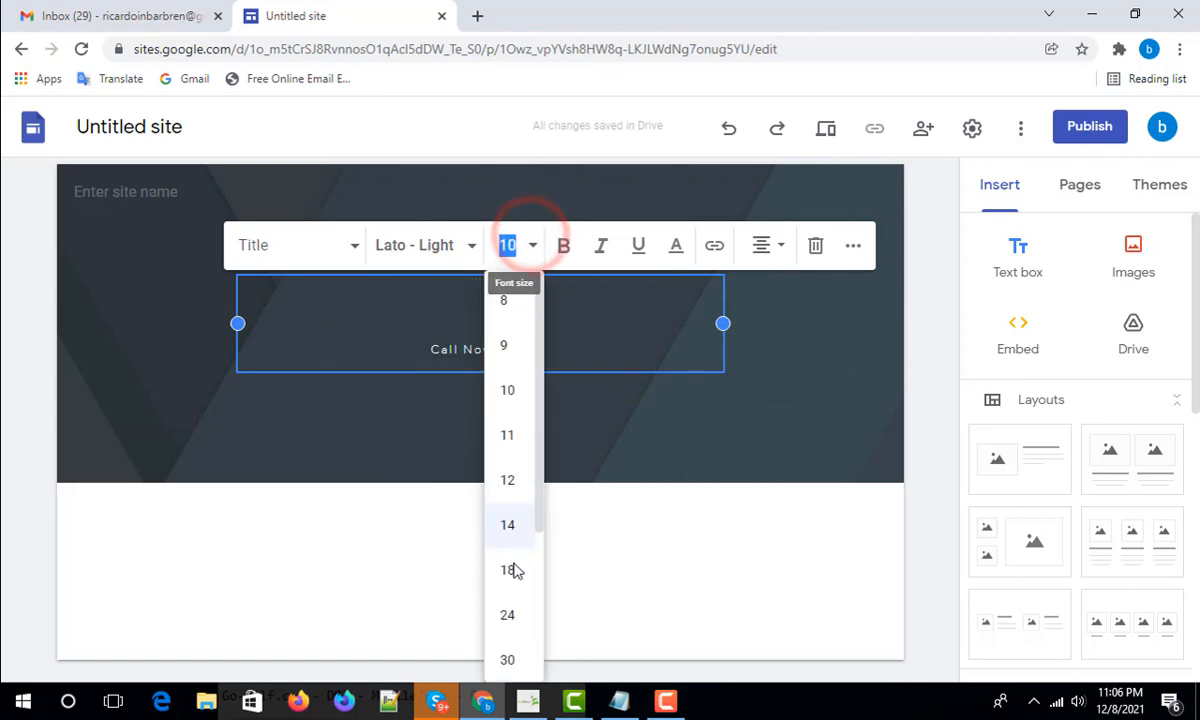
{"action": "left_click", "coordinate": [515, 613]}
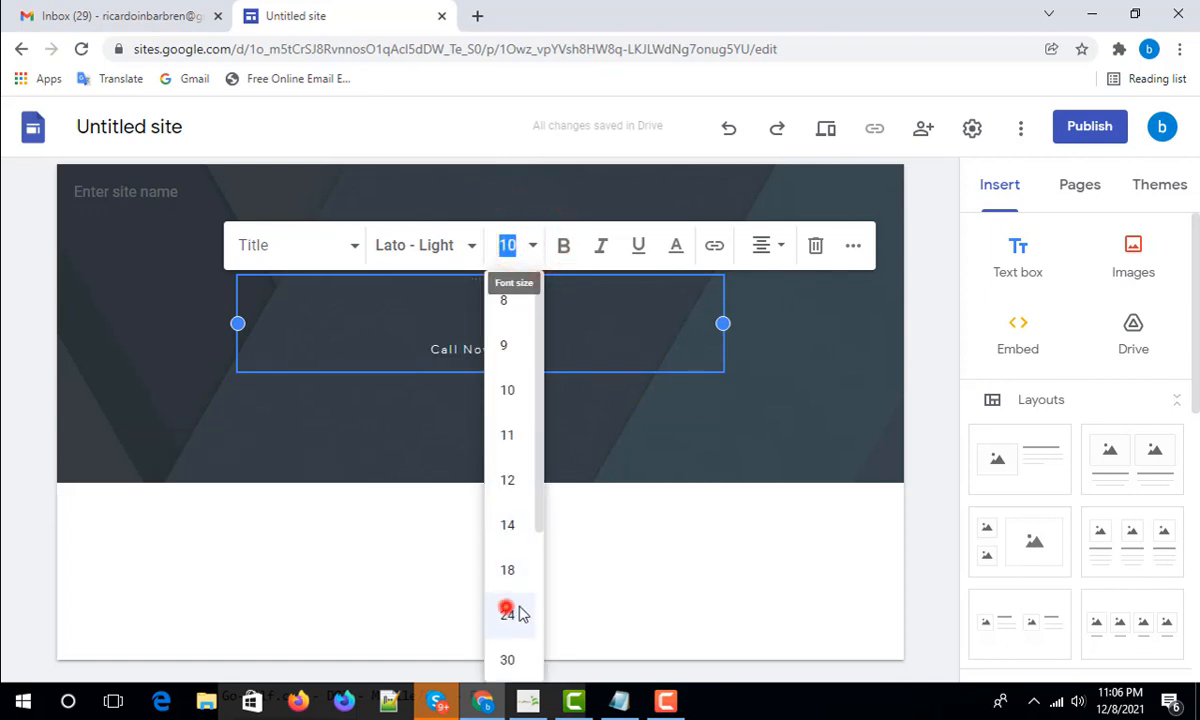
{"action": "left_click", "coordinate": [532, 245]}
{"action": "left_click", "coordinate": [509, 656]}
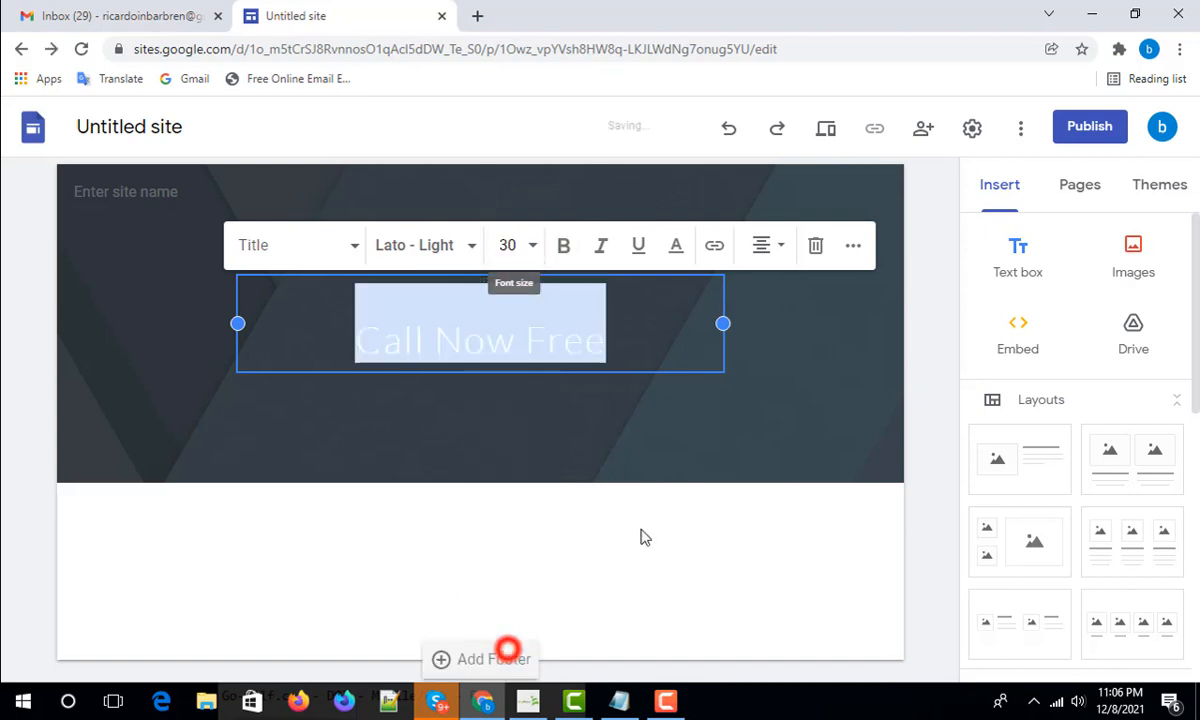
{"action": "left_click", "coordinate": [520, 246]}
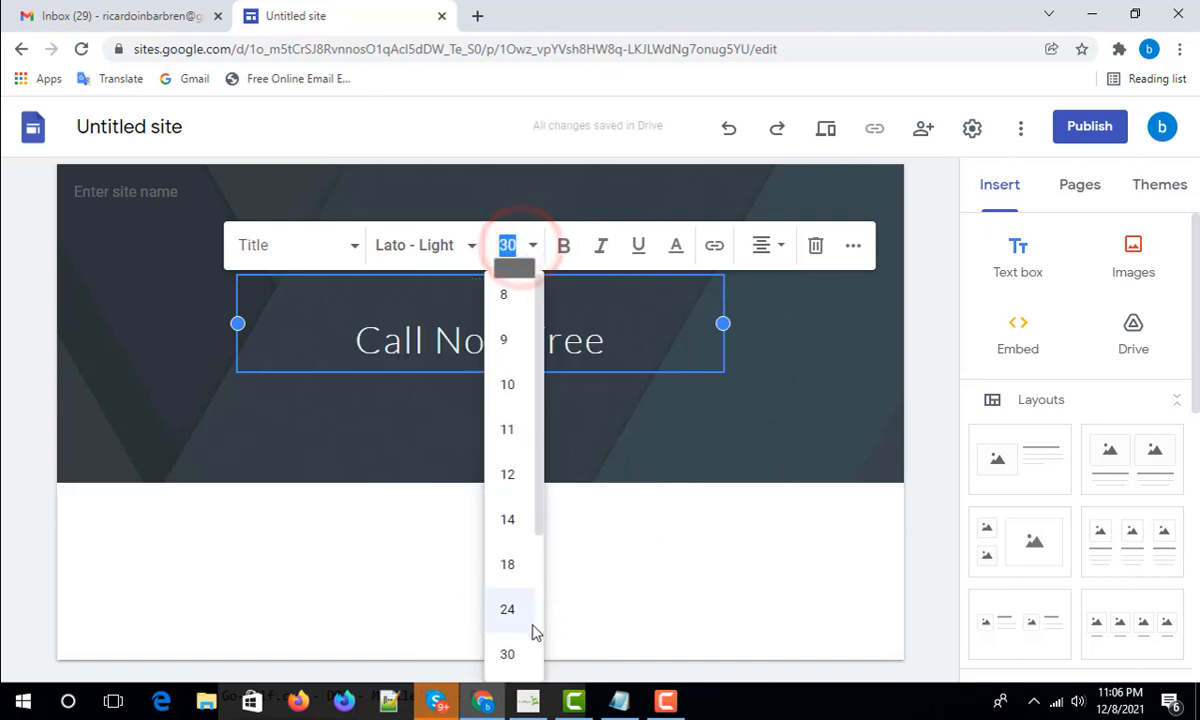
{"action": "scroll", "coordinate": [536, 630], "scroll_direction": "down", "scroll_amount": 1}
{"action": "left_click", "coordinate": [508, 609]}
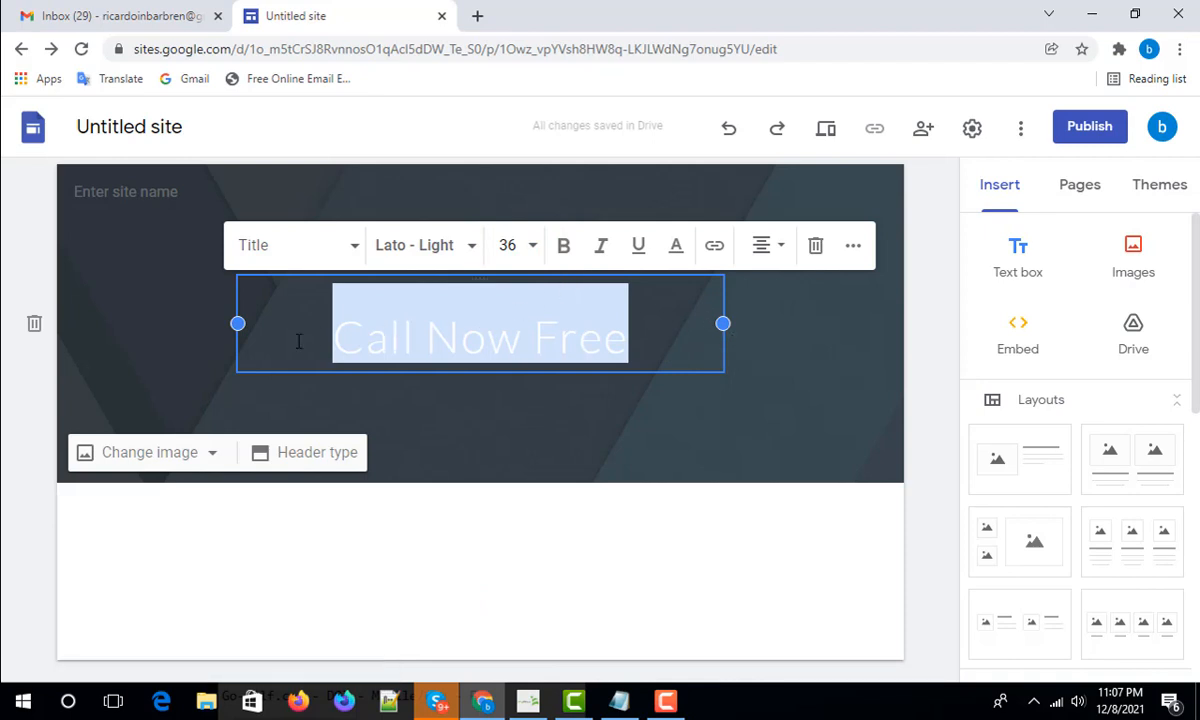
- Bold the title and browse the font list, keeping Lato
{"action": "left_click", "coordinate": [563, 247]}
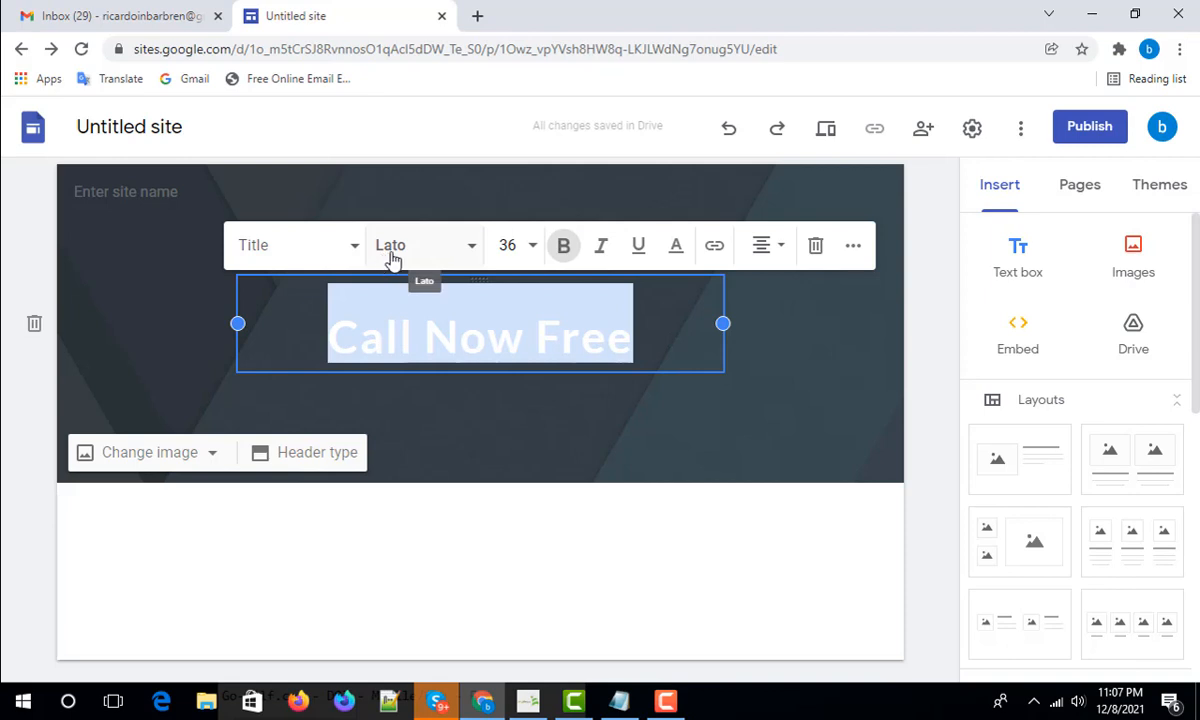
{"action": "left_click", "coordinate": [471, 246]}
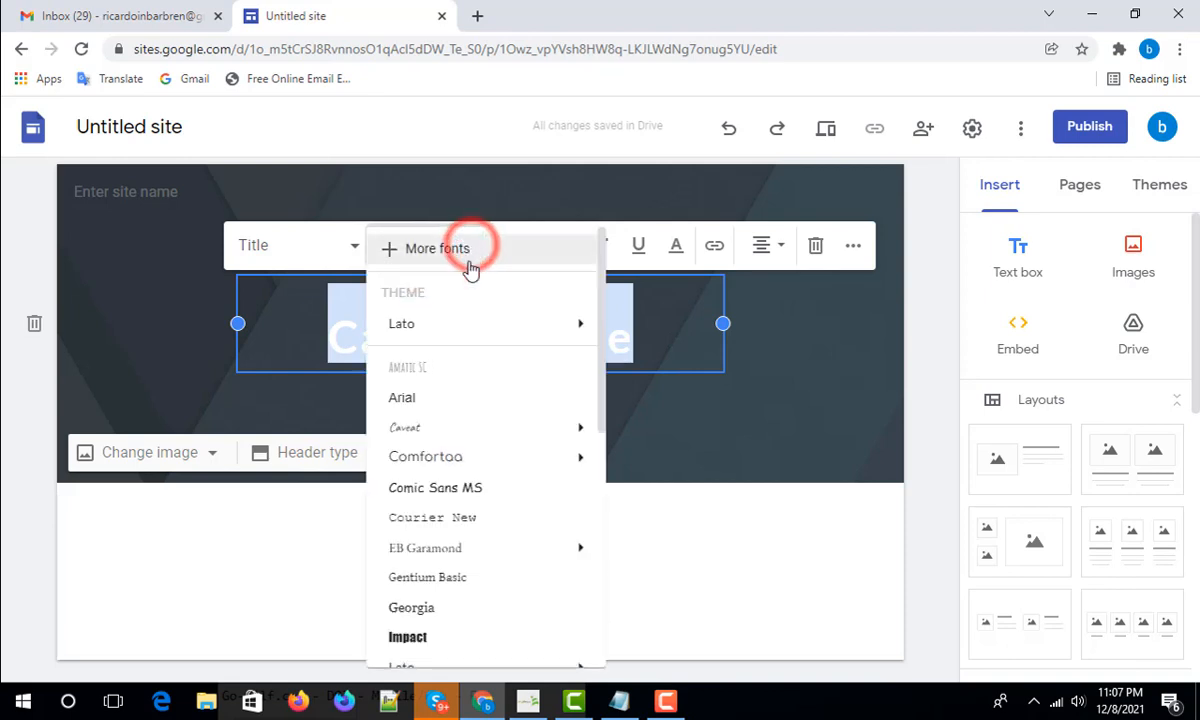
{"action": "mouse_move", "coordinate": [463, 458]}
{"action": "scroll", "coordinate": [463, 458], "scroll_direction": "down", "scroll_amount": 5}
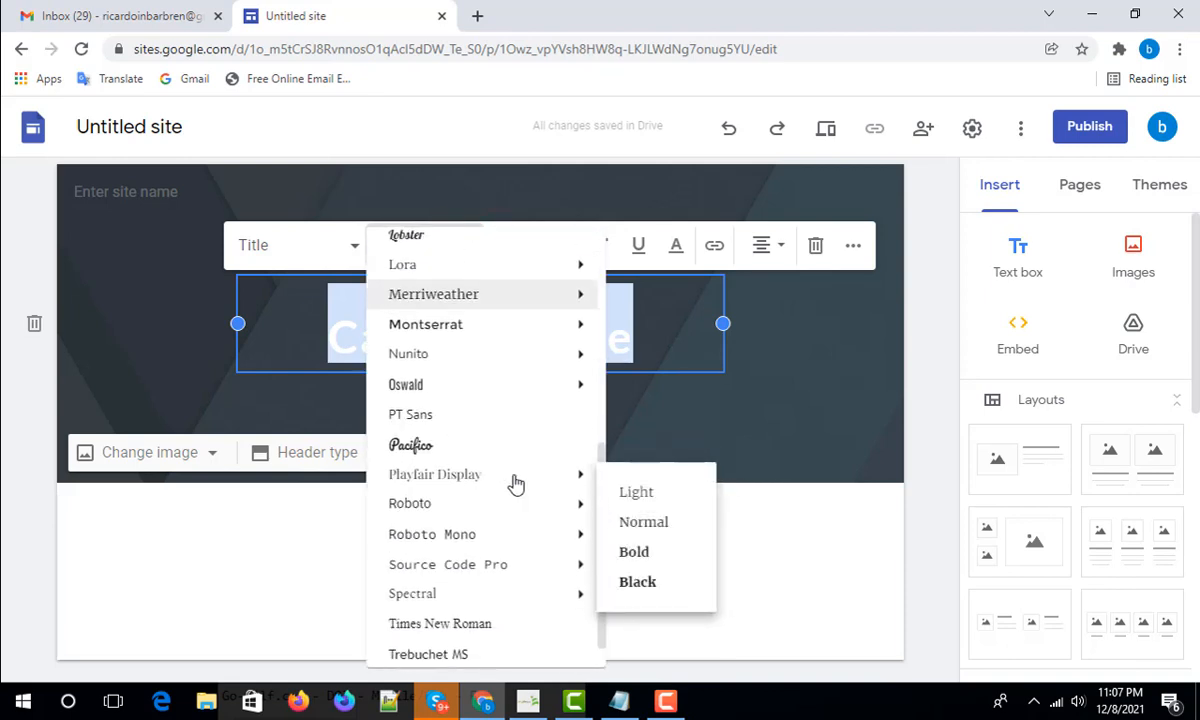
{"action": "scroll", "coordinate": [462, 488], "scroll_direction": "up", "scroll_amount": 10}
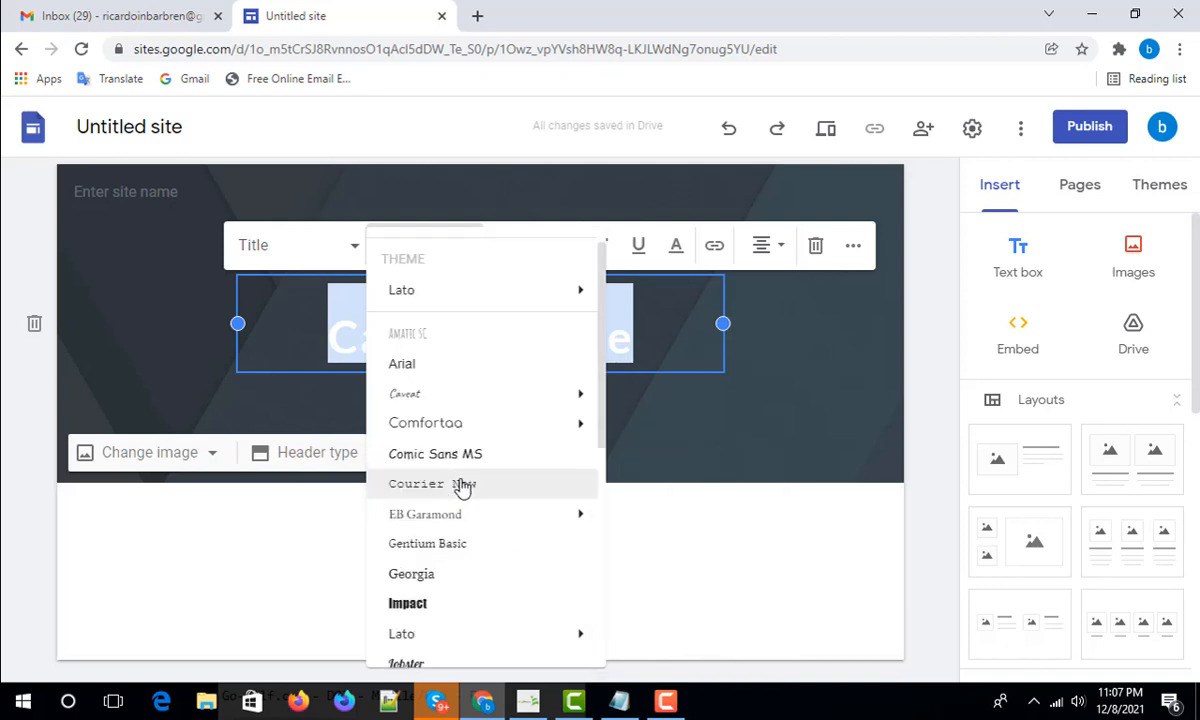
{"action": "left_click", "coordinate": [662, 329]}
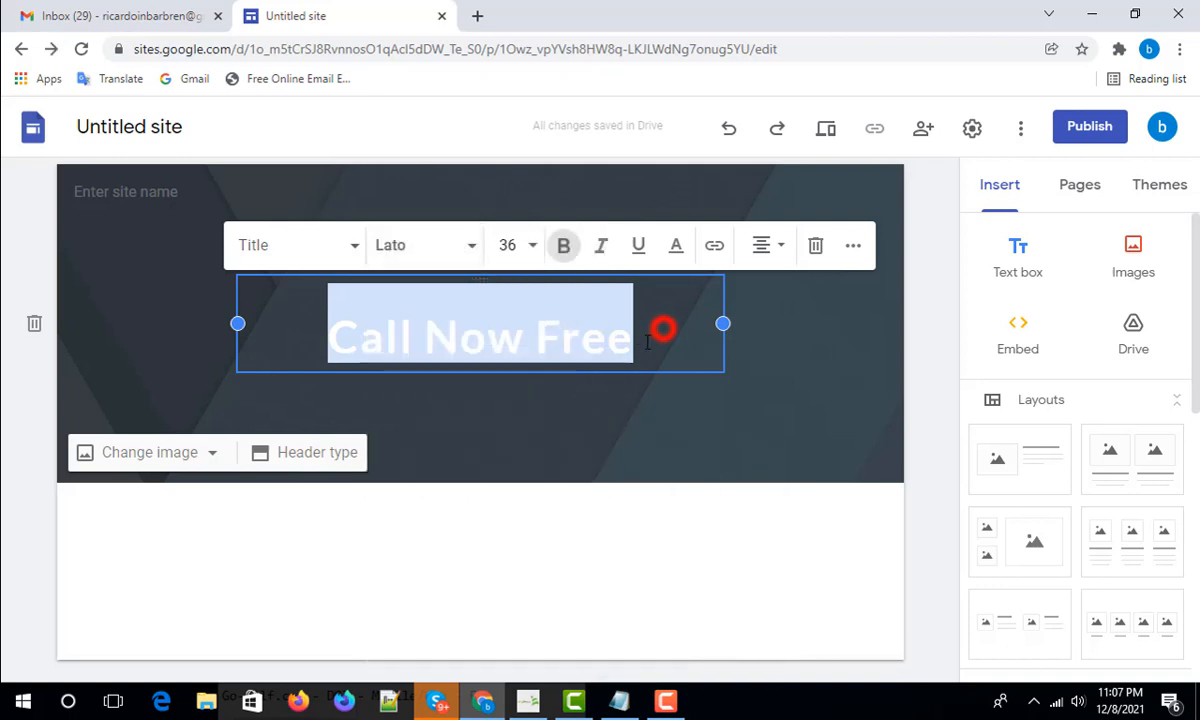
{"action": "left_click", "coordinate": [457, 248]}
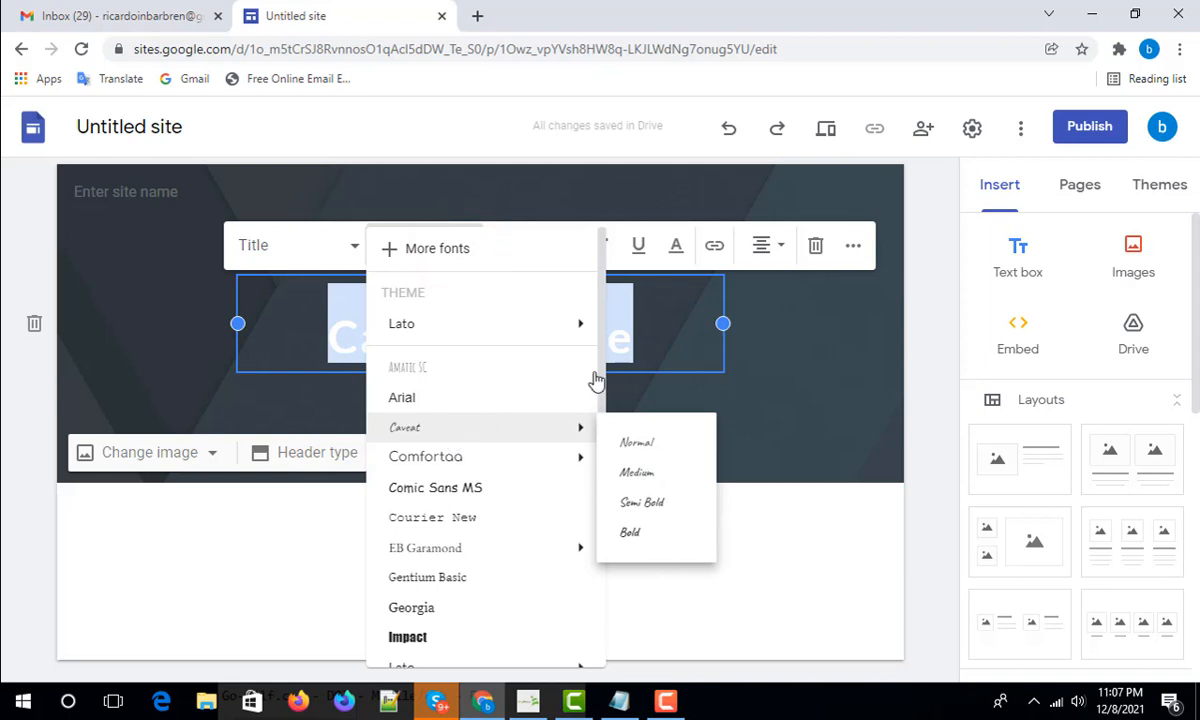
{"action": "left_click", "coordinate": [616, 255]}
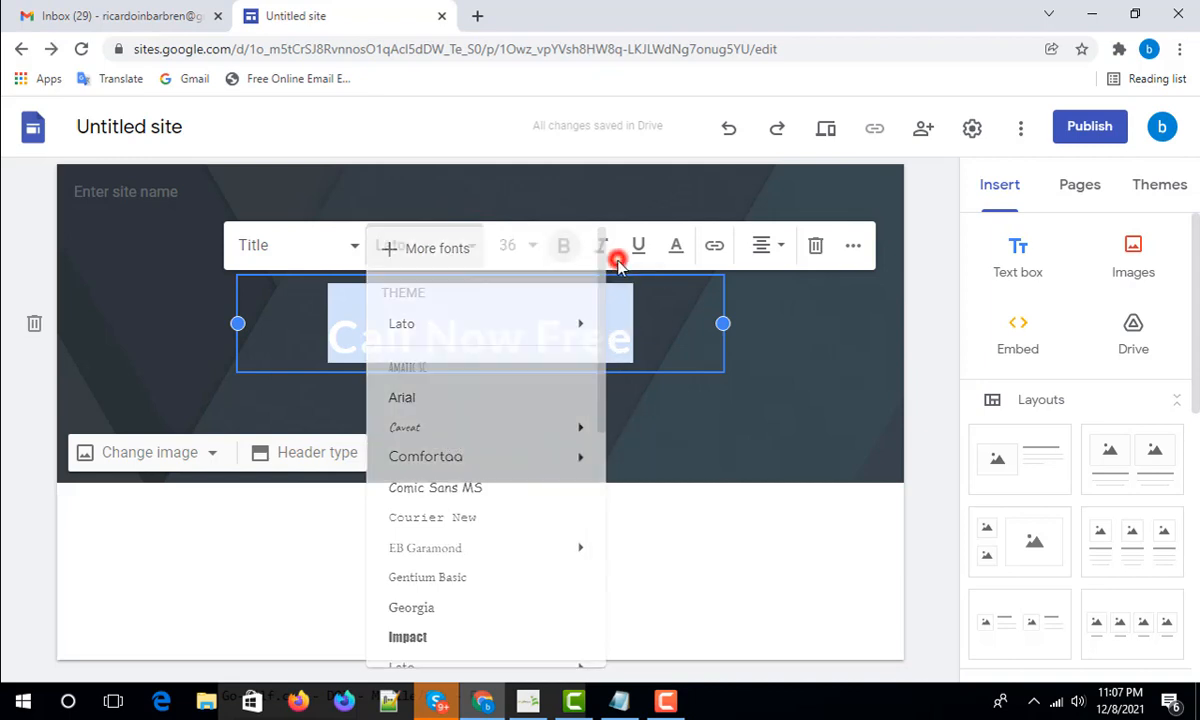
- Toggle bold and italic until the title ends up bold italic
{"action": "left_click", "coordinate": [566, 252]}
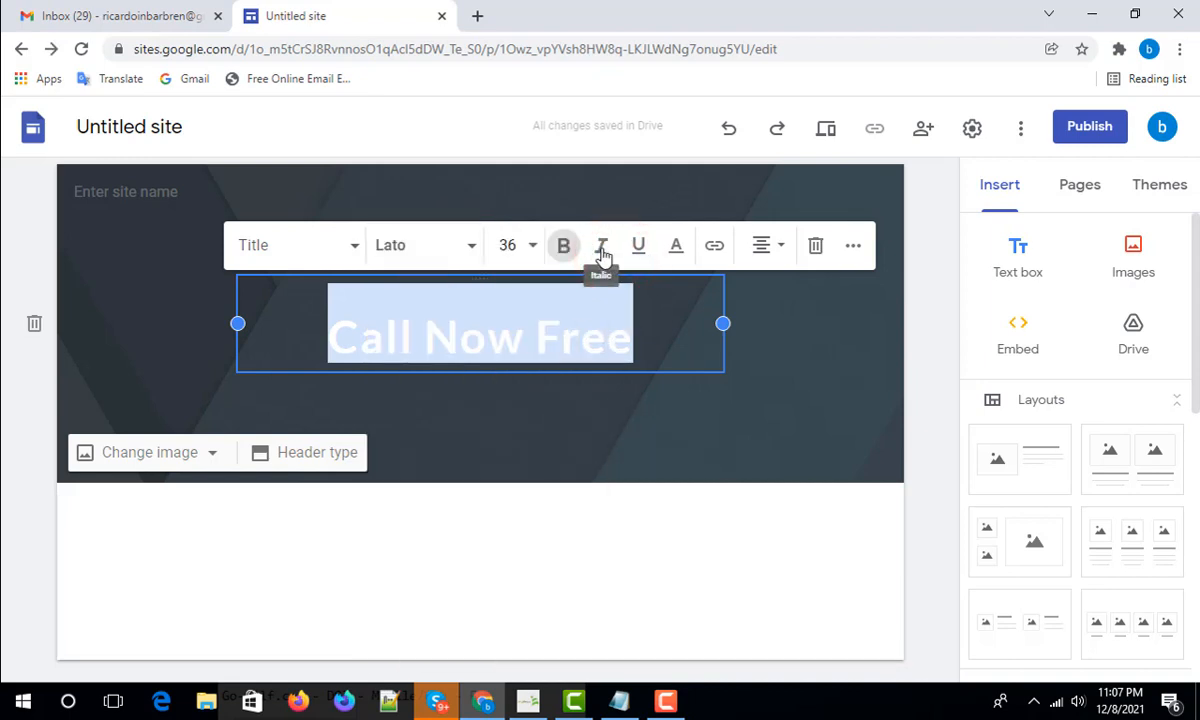
{"action": "left_click", "coordinate": [602, 251]}
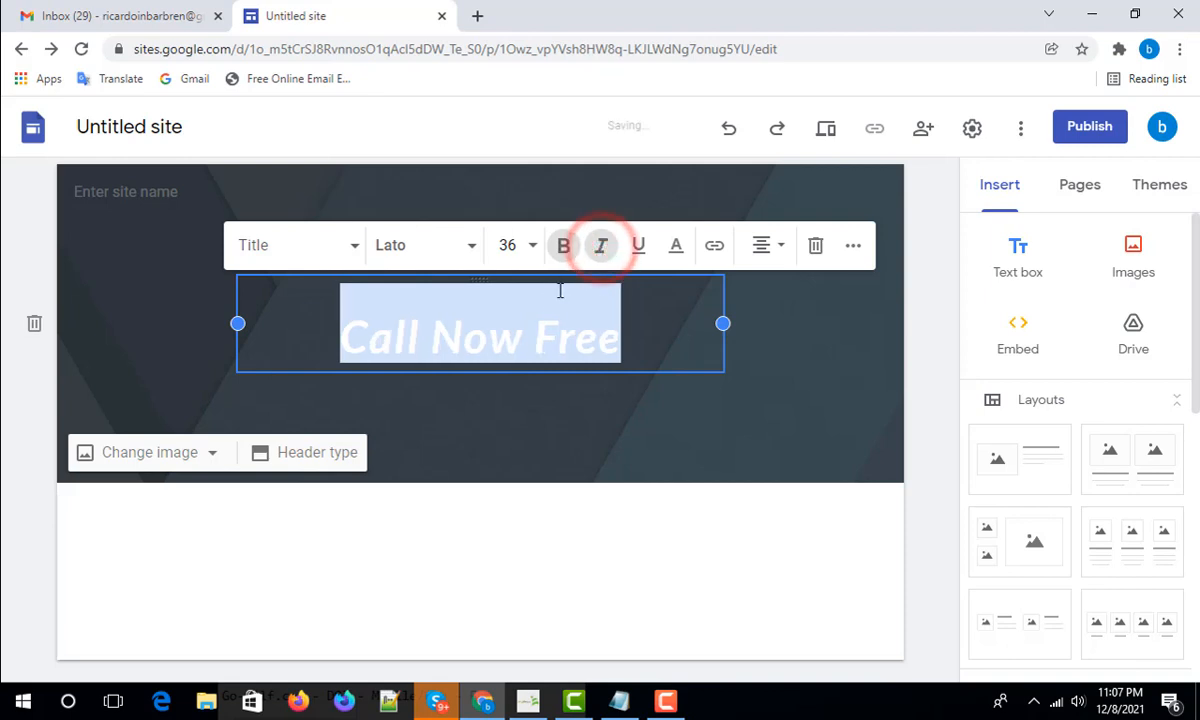
{"action": "left_click", "coordinate": [603, 250]}
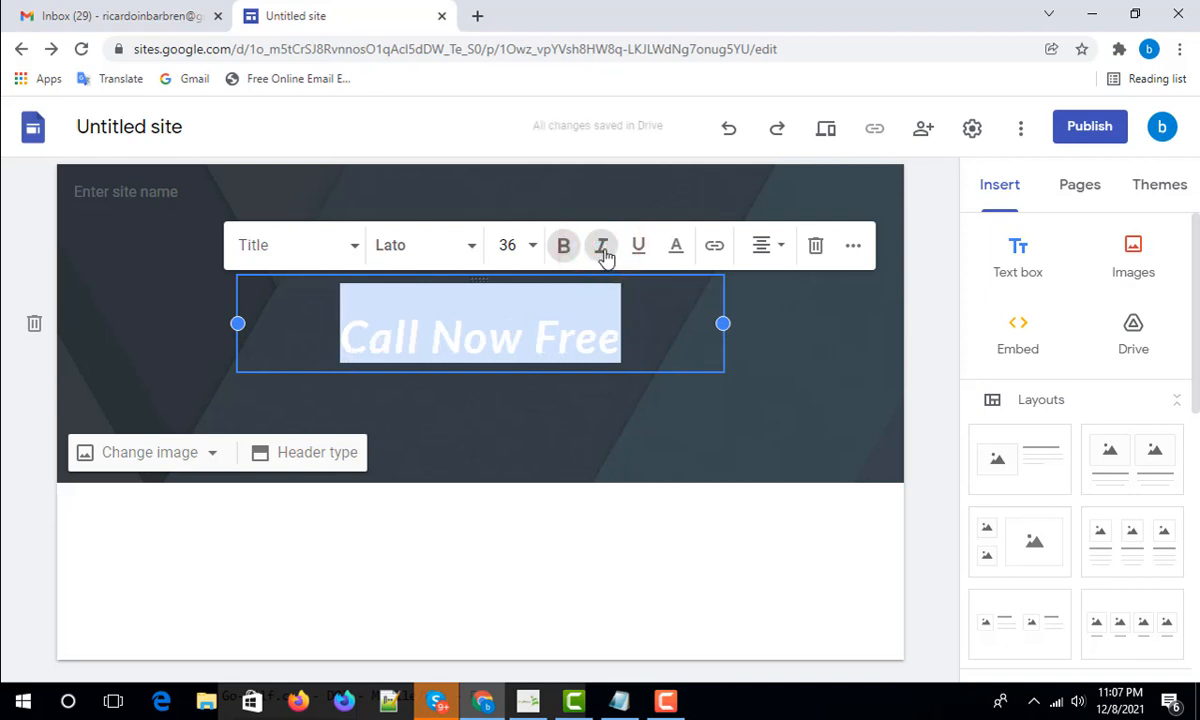
{"action": "left_click", "coordinate": [603, 251]}
{"action": "left_click", "coordinate": [563, 247]}
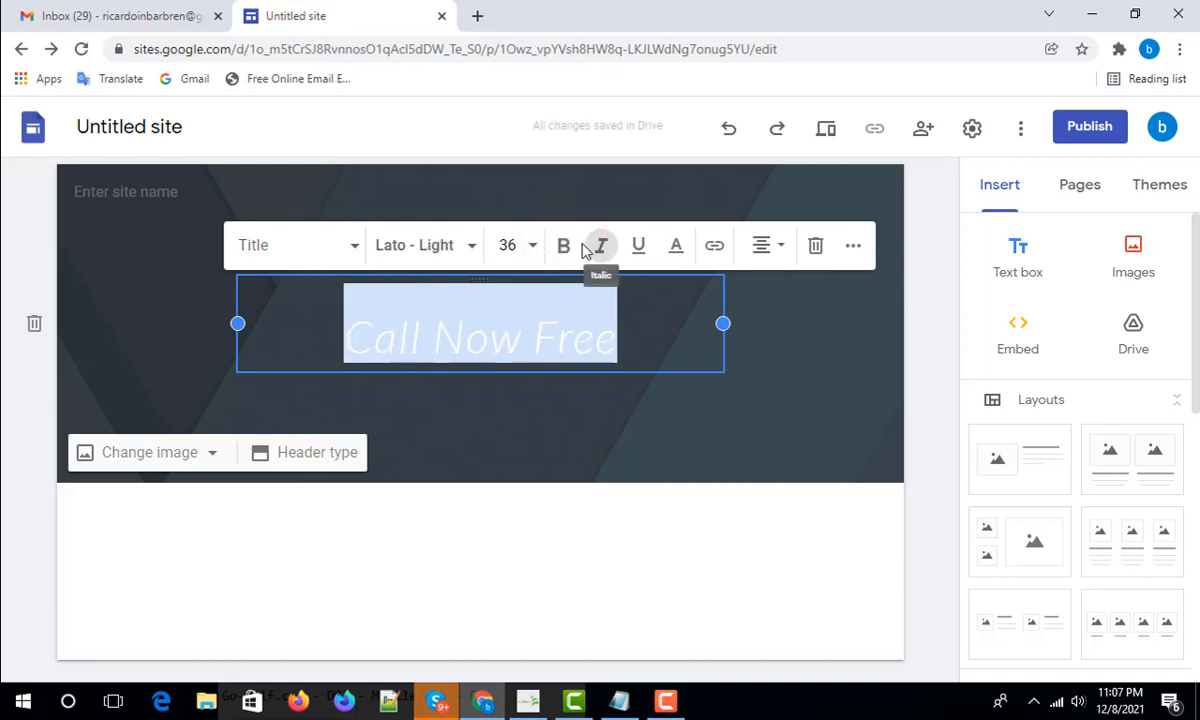
{"action": "left_click", "coordinate": [565, 248]}
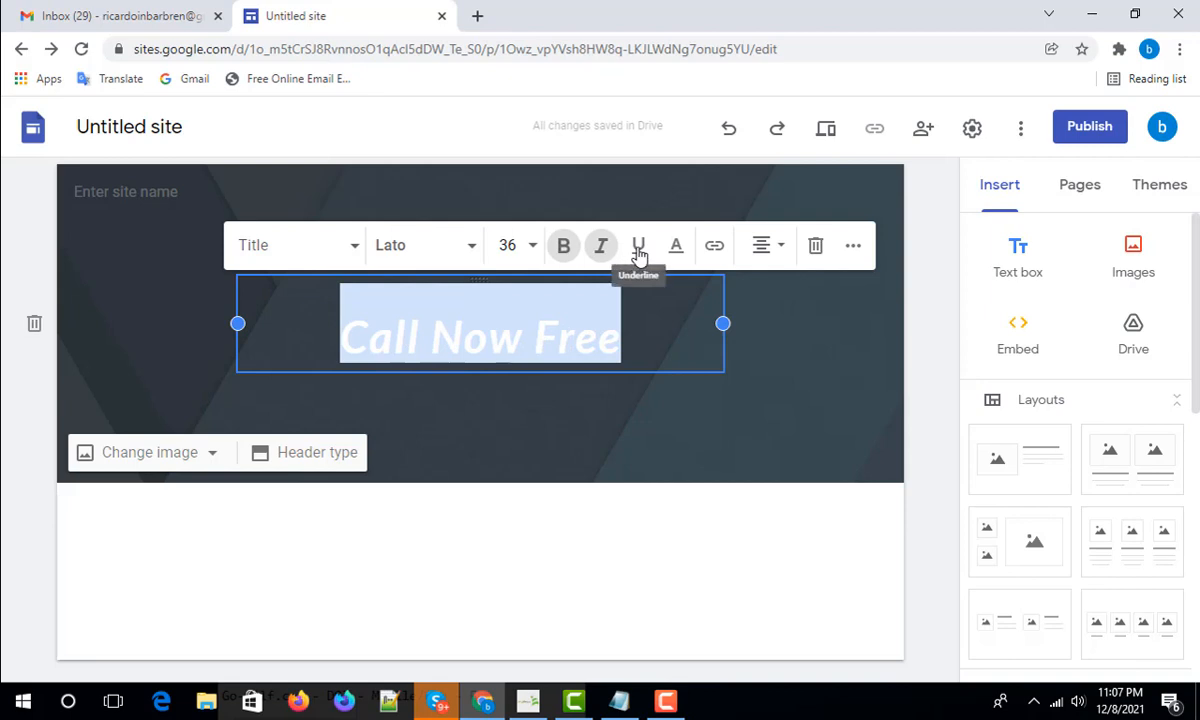
- Select the Call Now Free title and pick the dark green text colour
{"action": "left_click", "coordinate": [655, 330]}
{"action": "left_click_drag", "start_coordinate": [632, 340], "coordinate": [344, 340]}
{"action": "left_click", "coordinate": [676, 246]}
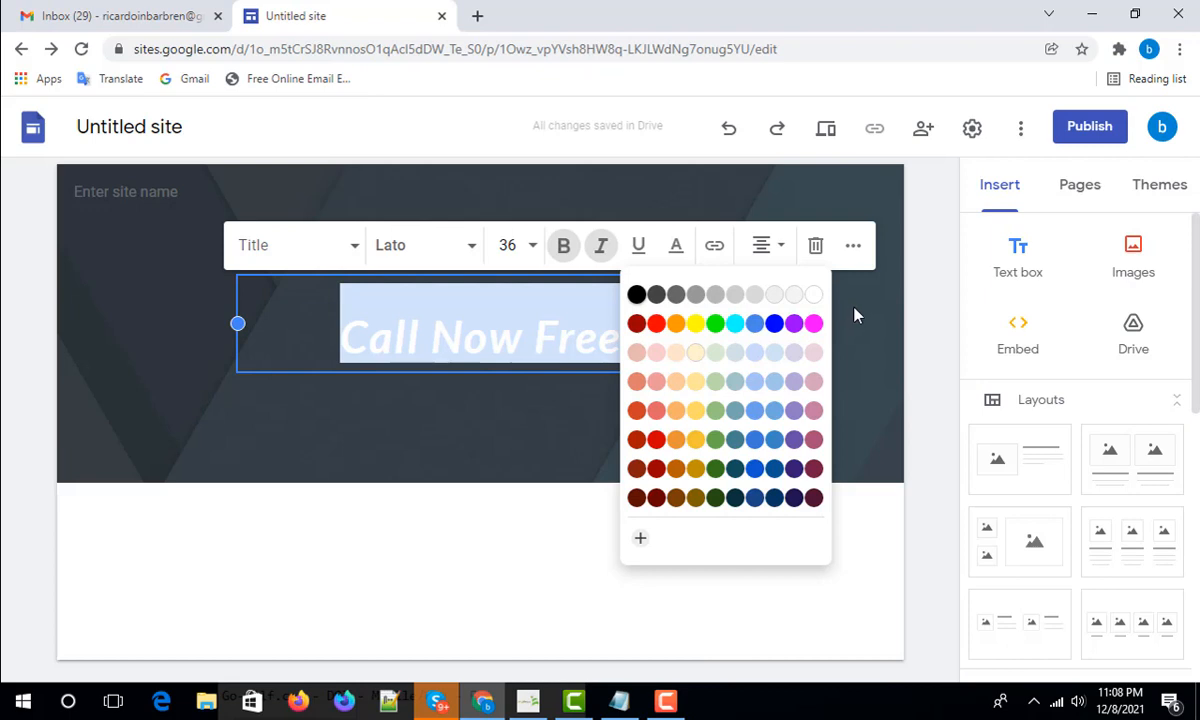
{"action": "left_click", "coordinate": [715, 468]}
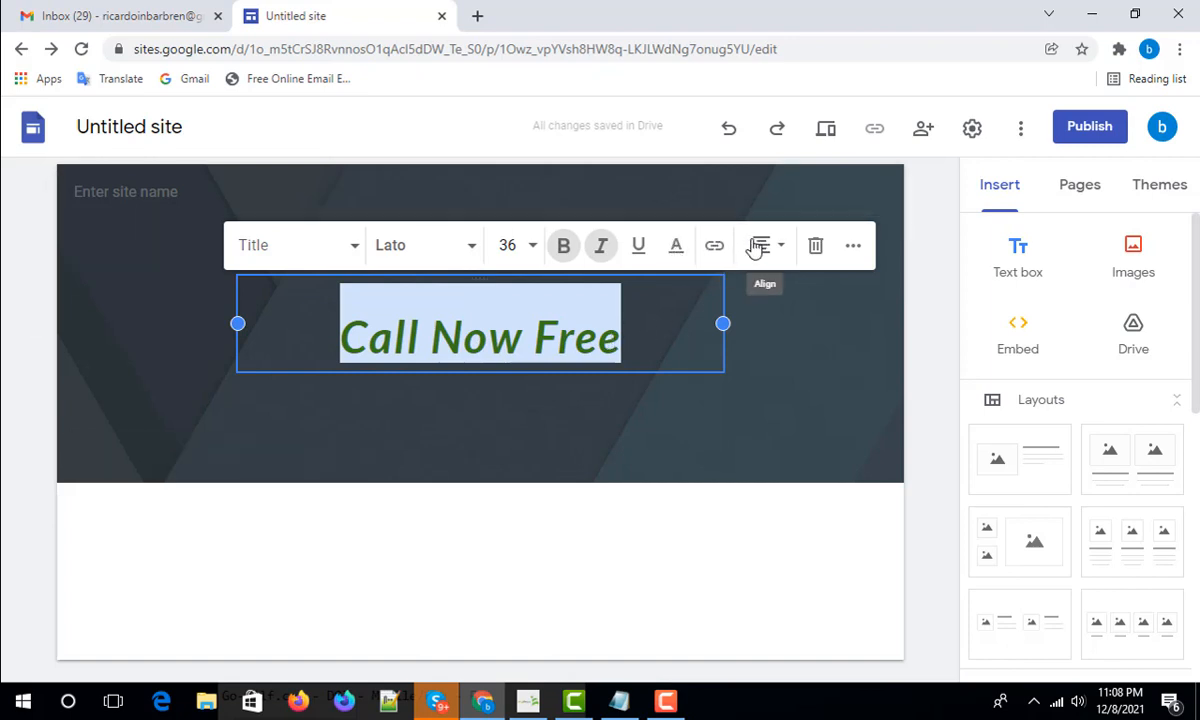
{"action": "left_click", "coordinate": [588, 322]}
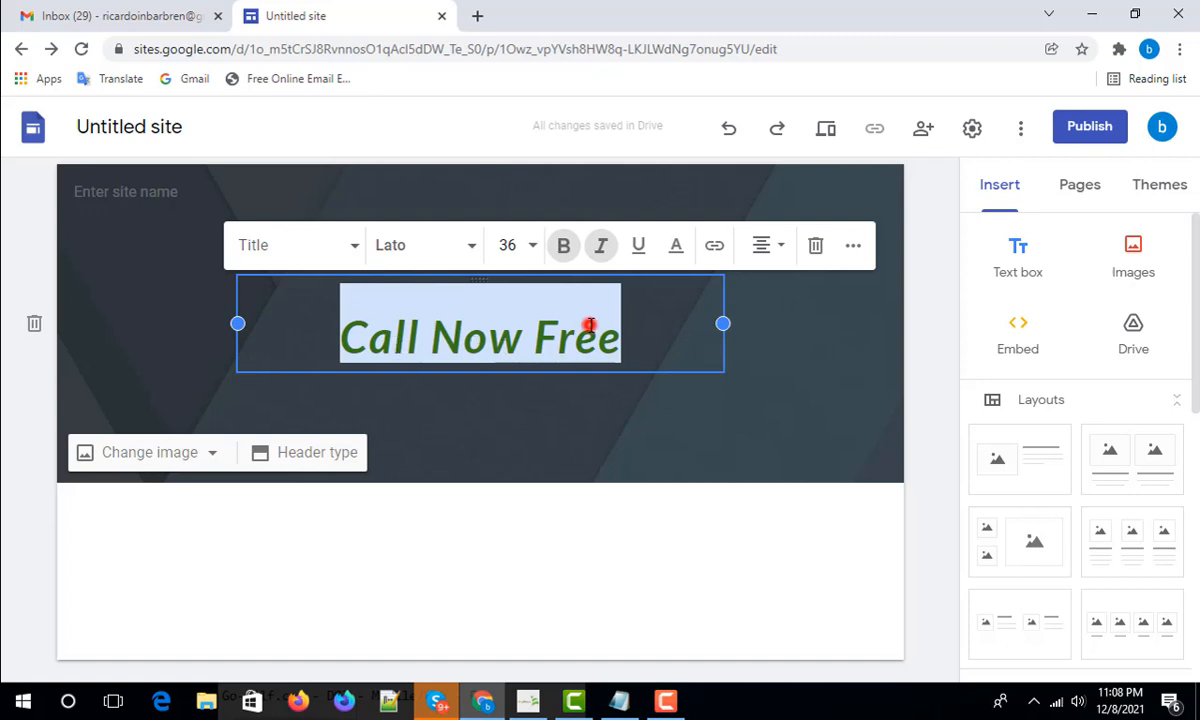
{"action": "triple_click", "coordinate": [632, 330]}
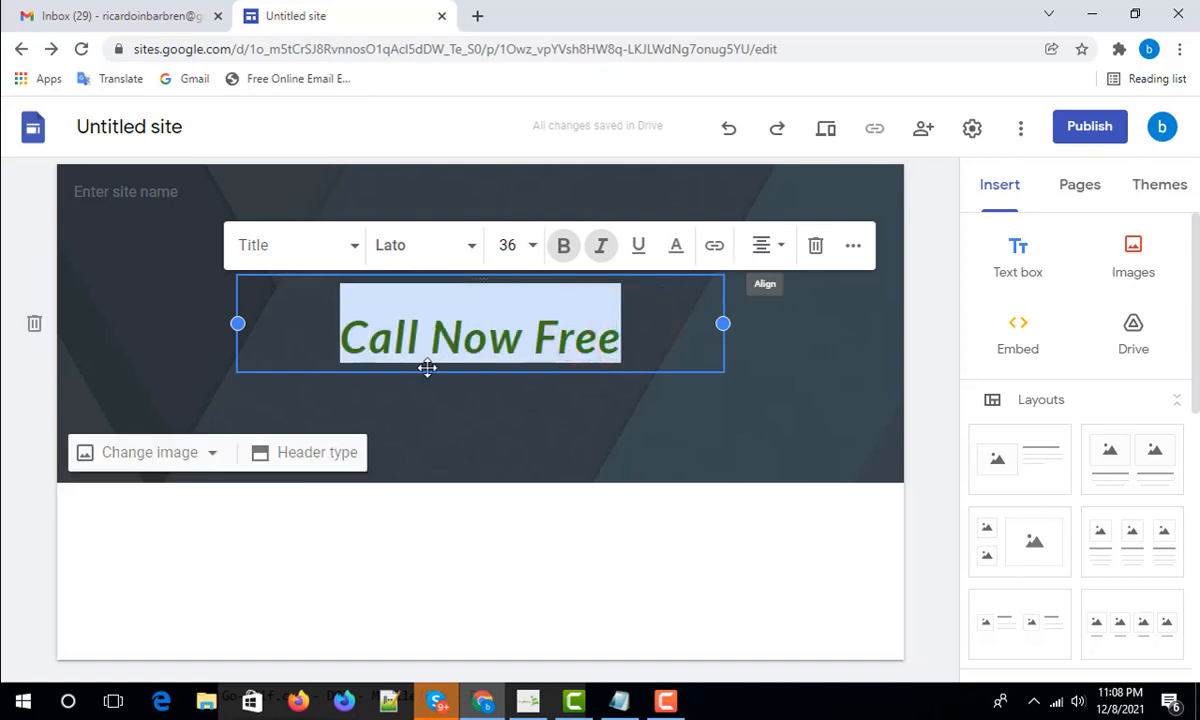
{"action": "left_click", "coordinate": [781, 248]}
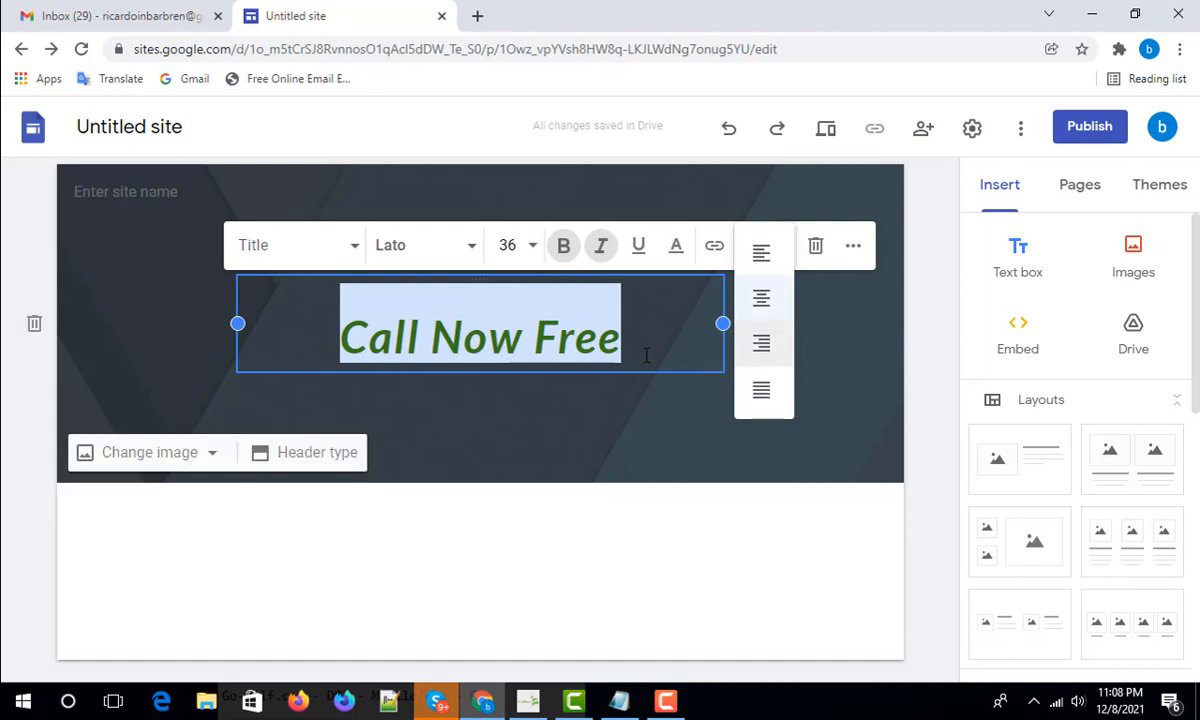
{"action": "left_click", "coordinate": [515, 338]}
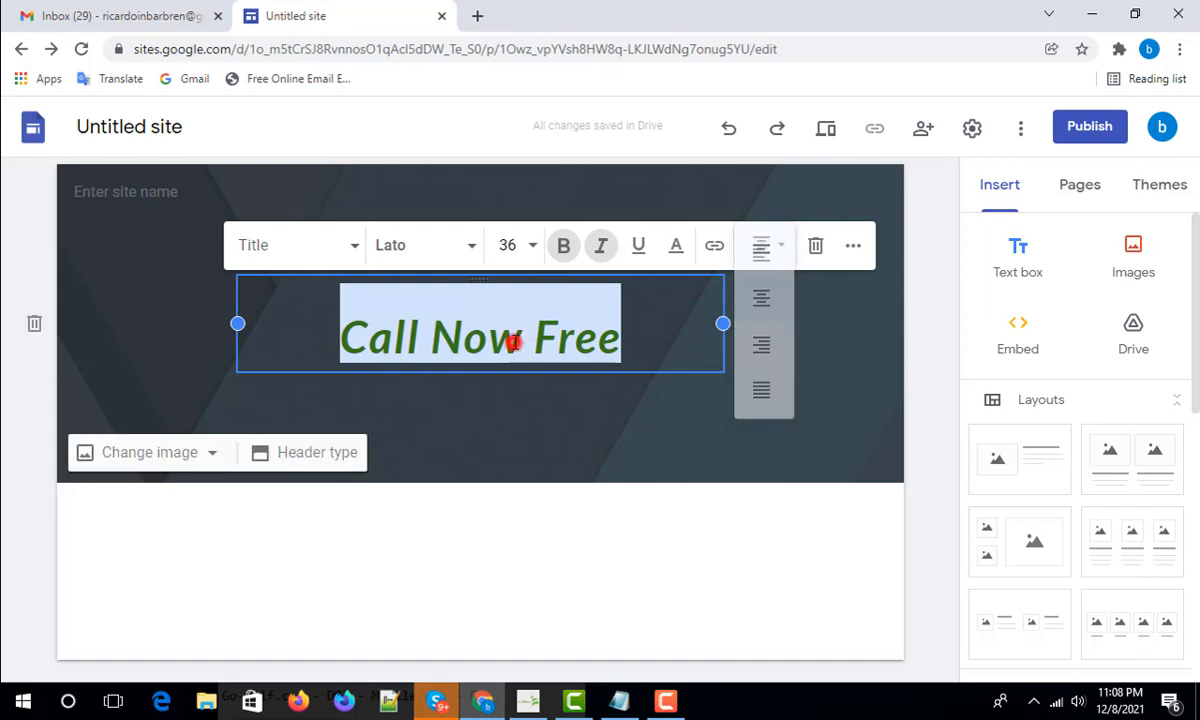
{"action": "left_click_drag", "start_coordinate": [632, 338], "coordinate": [338, 338]}
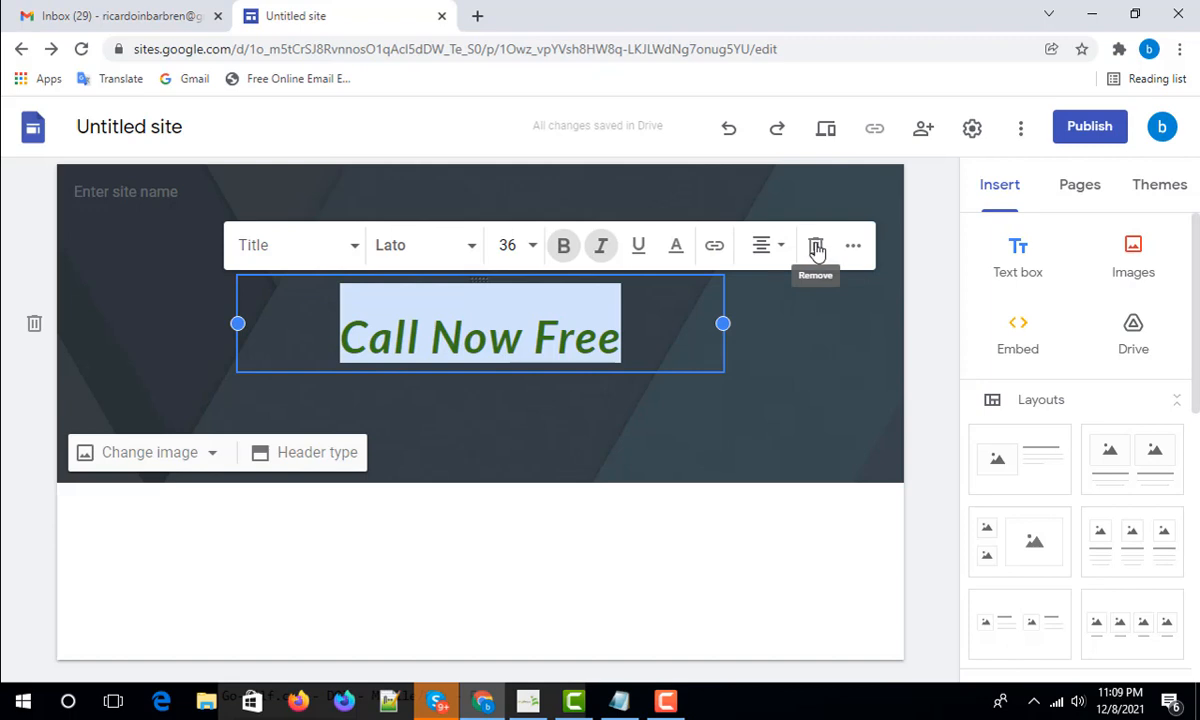
- Open the title's link box and bring the 'offers 1' Notepad file forward
{"action": "left_click", "coordinate": [716, 246]}
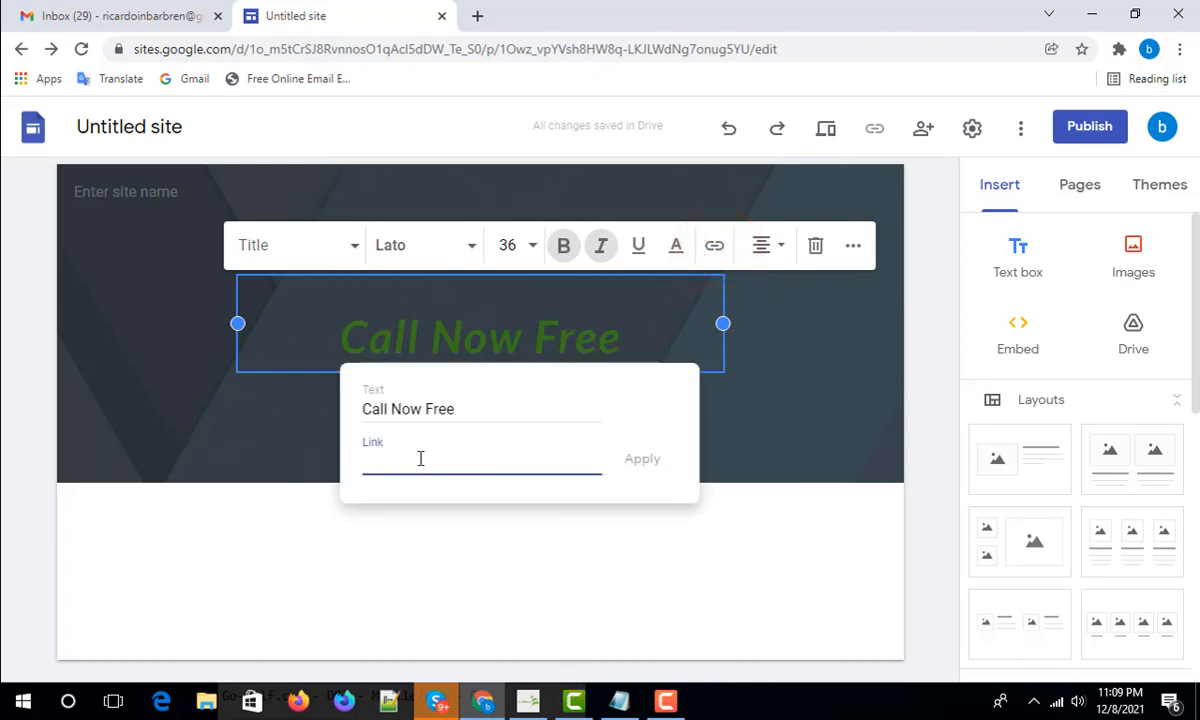
{"action": "left_click", "coordinate": [619, 700]}
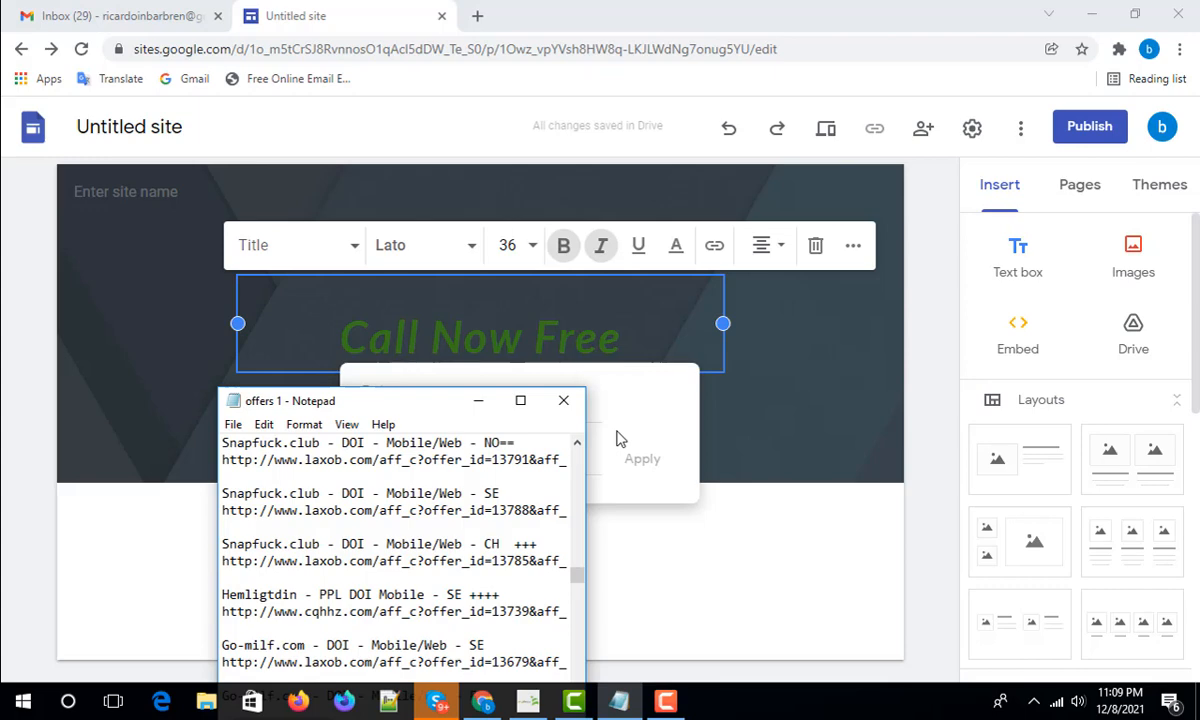
- Maximize the 'offers 1' notes and scroll through the offer URLs to find the right one
{"action": "left_click", "coordinate": [520, 400]}
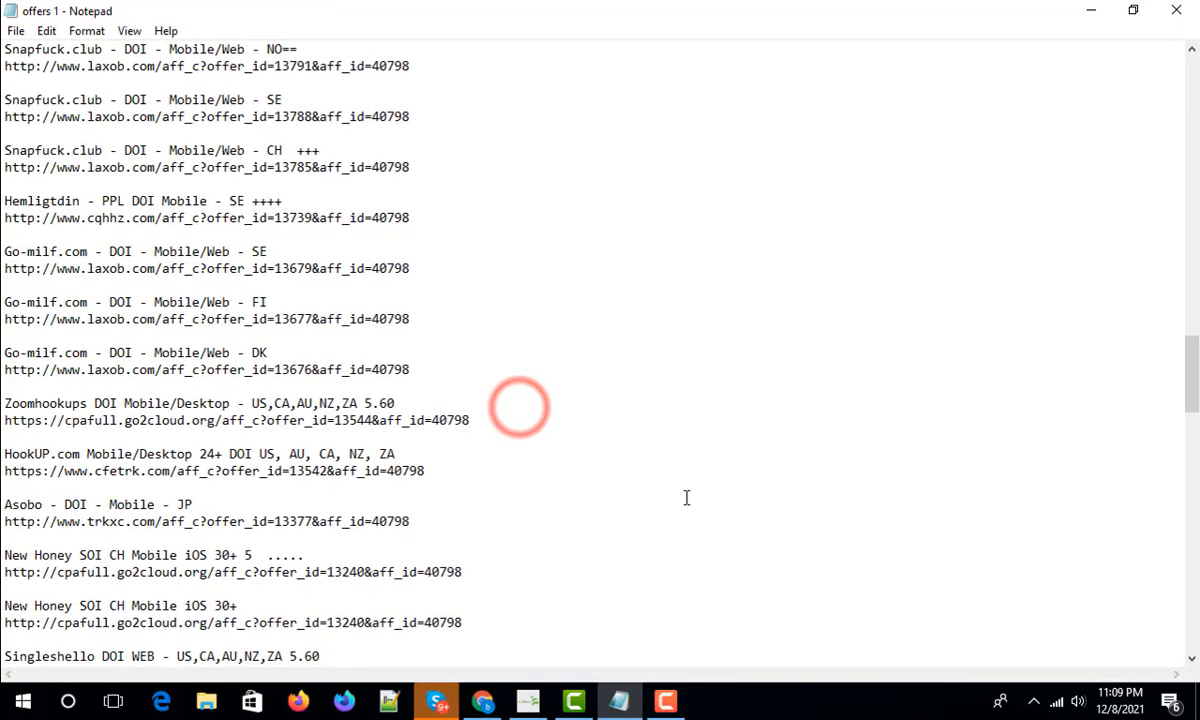
{"action": "scroll", "coordinate": [469, 407], "scroll_direction": "down", "scroll_amount": 5}
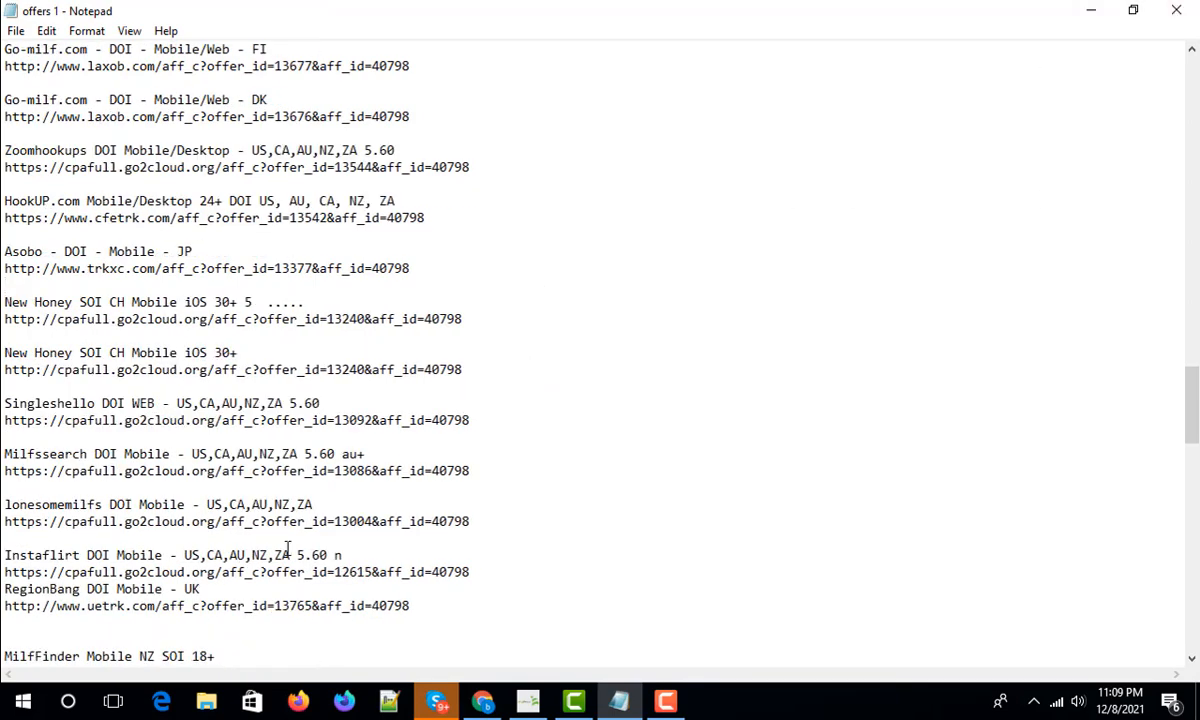
{"action": "scroll", "coordinate": [383, 540], "scroll_direction": "down", "scroll_amount": 7}
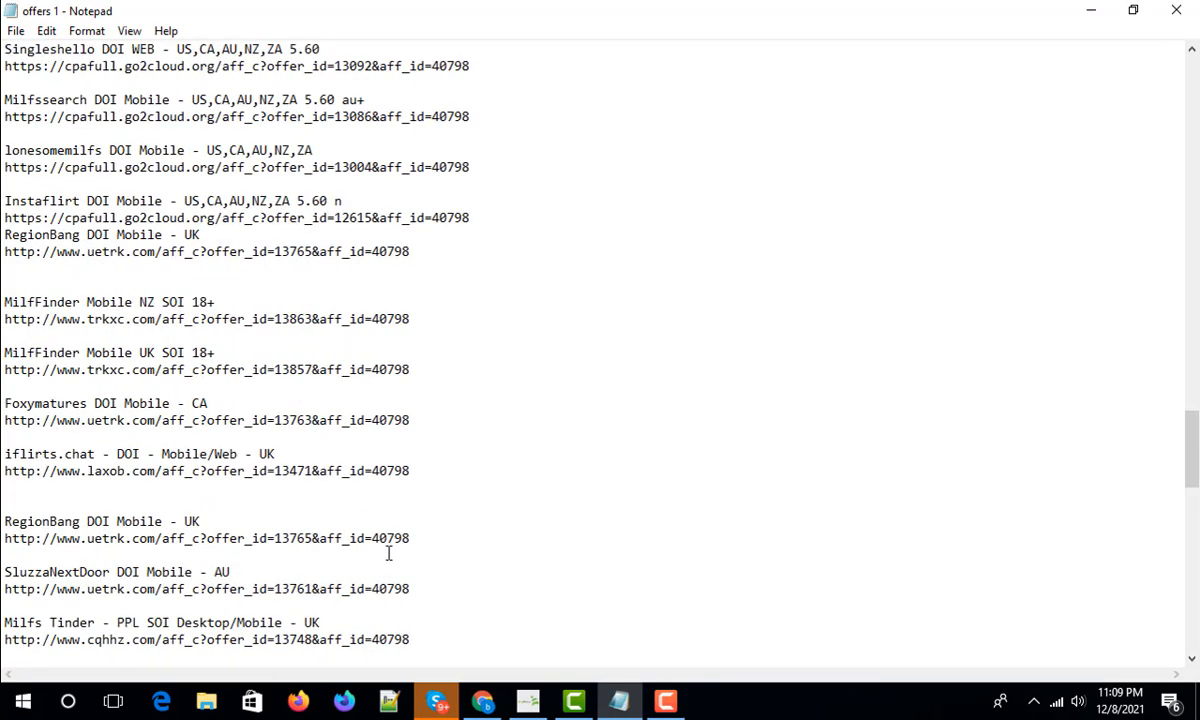
{"action": "scroll", "coordinate": [394, 552], "scroll_direction": "up", "scroll_amount": 8}
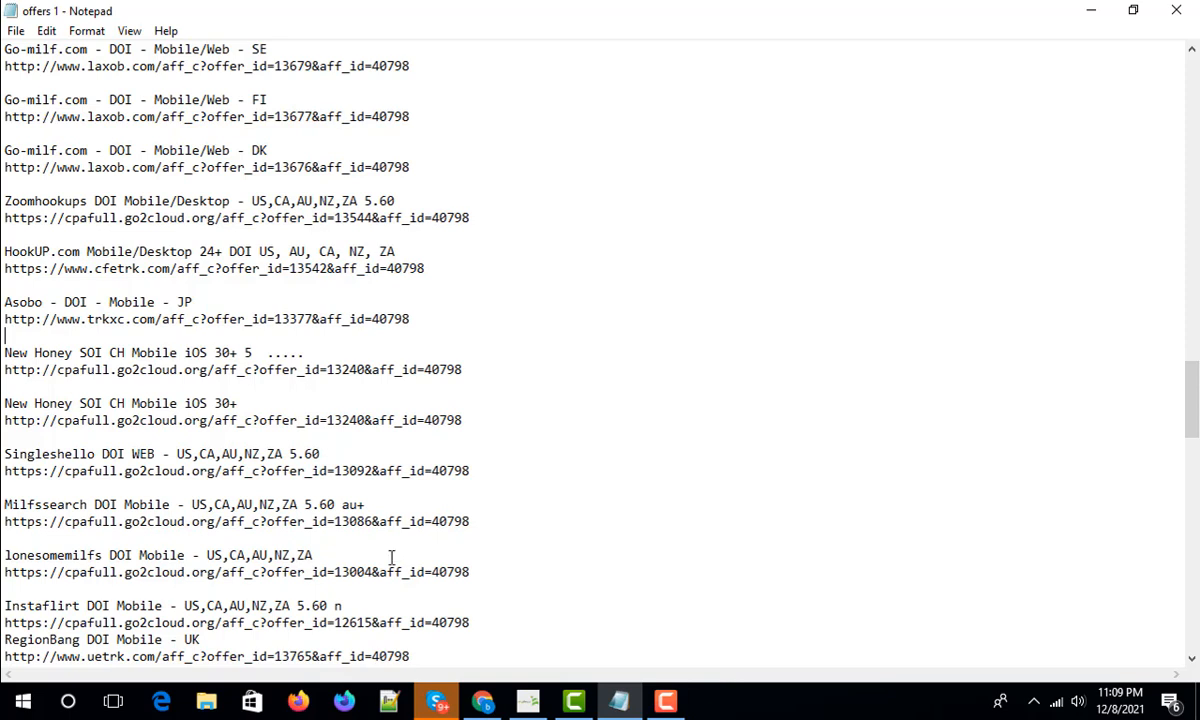
{"action": "scroll", "coordinate": [423, 530], "scroll_direction": "up", "scroll_amount": 4}
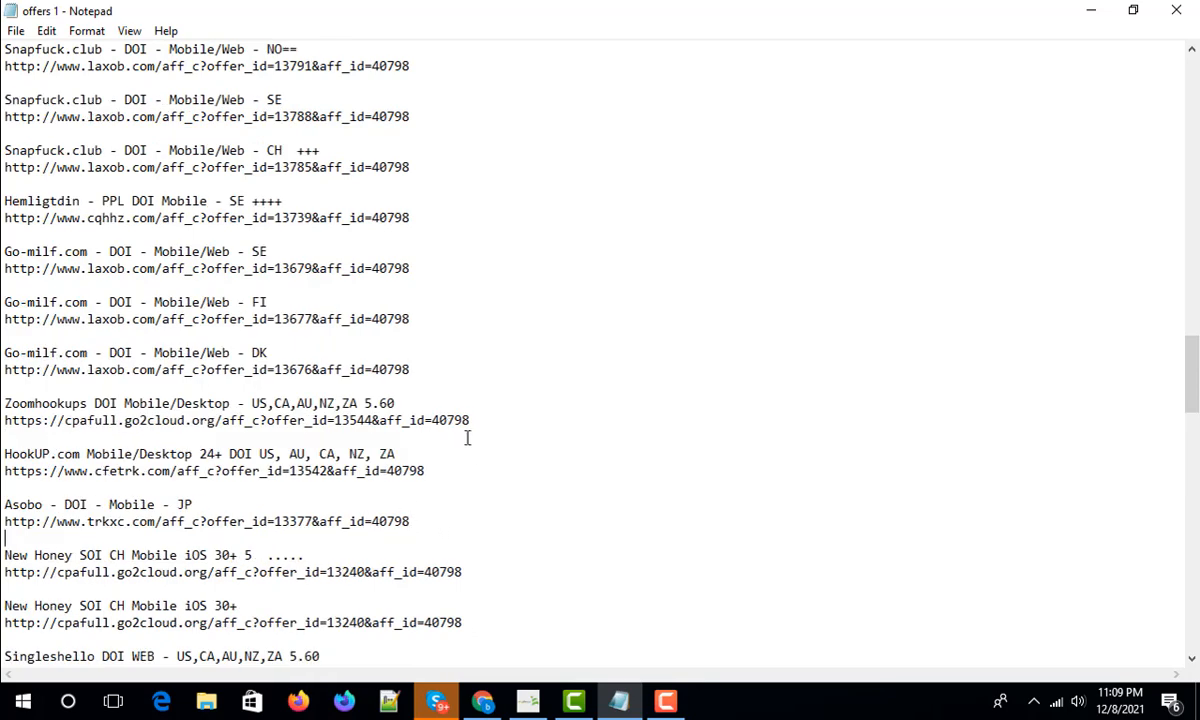
{"action": "scroll", "coordinate": [400, 420], "scroll_direction": "up", "scroll_amount": 10}
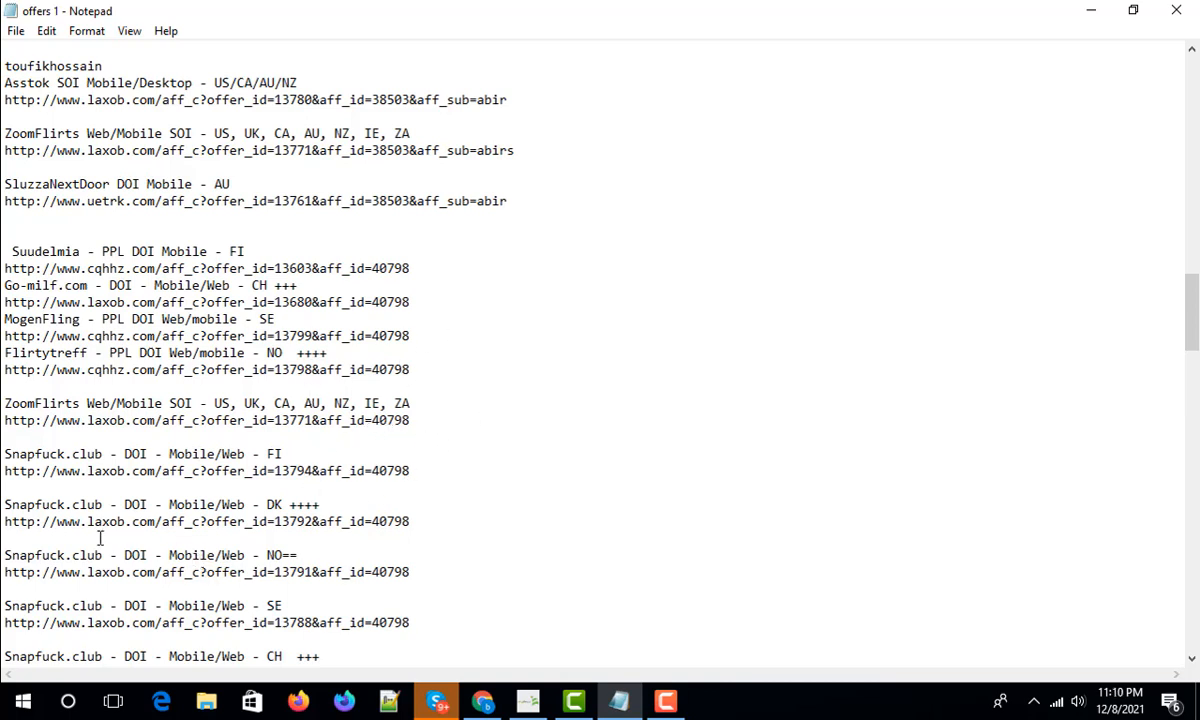
{"action": "scroll", "coordinate": [335, 410], "scroll_direction": "down", "scroll_amount": 1}
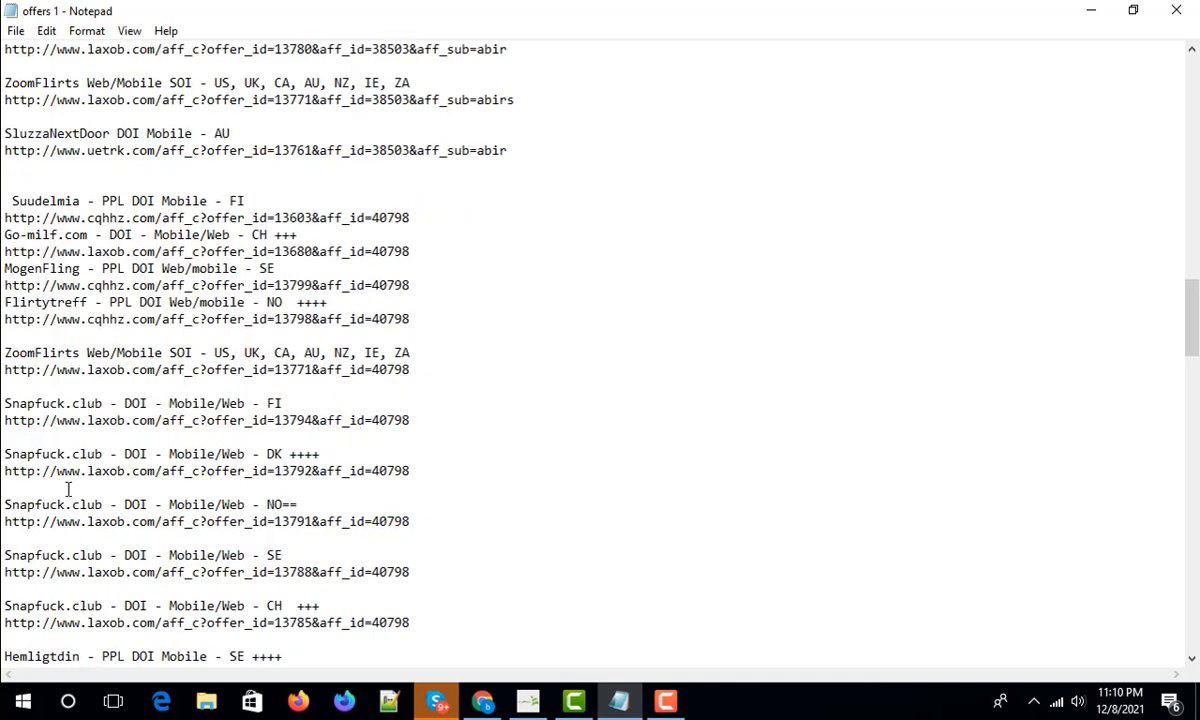
{"action": "left_click_drag", "start_coordinate": [4, 466], "coordinate": [337, 476]}
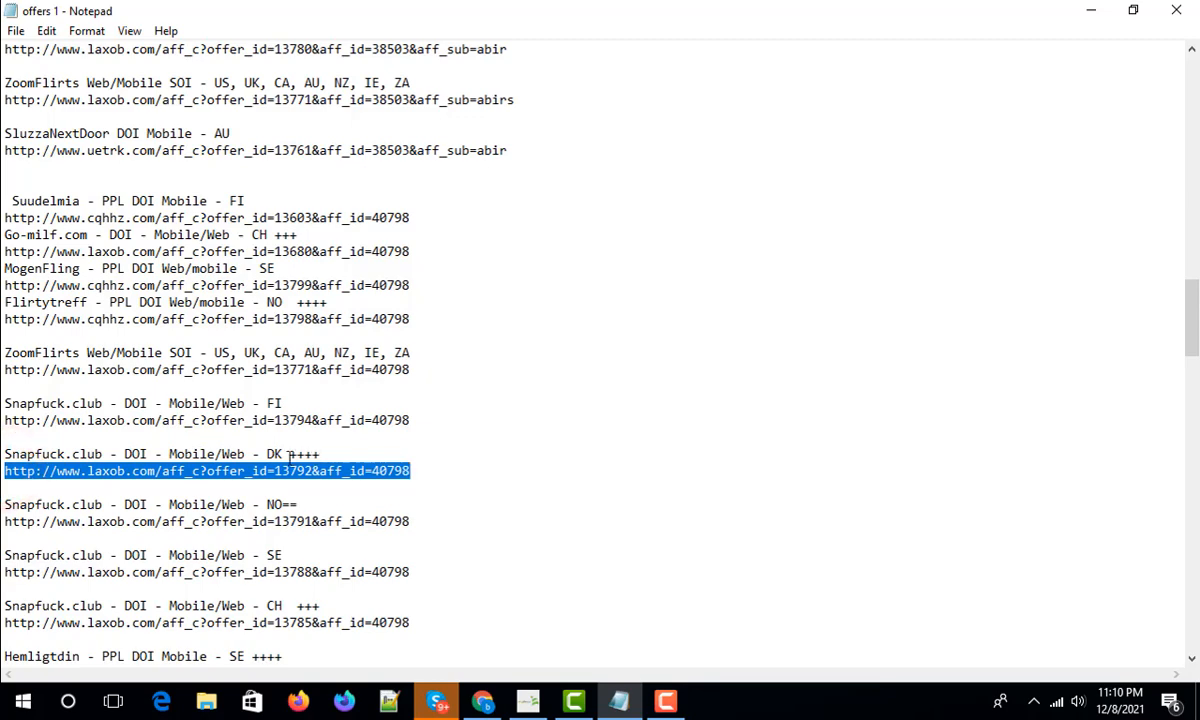
{"action": "left_click_drag", "start_coordinate": [287, 454], "coordinate": [356, 455]}
{"action": "scroll", "coordinate": [281, 545], "scroll_direction": "down", "scroll_amount": 1}
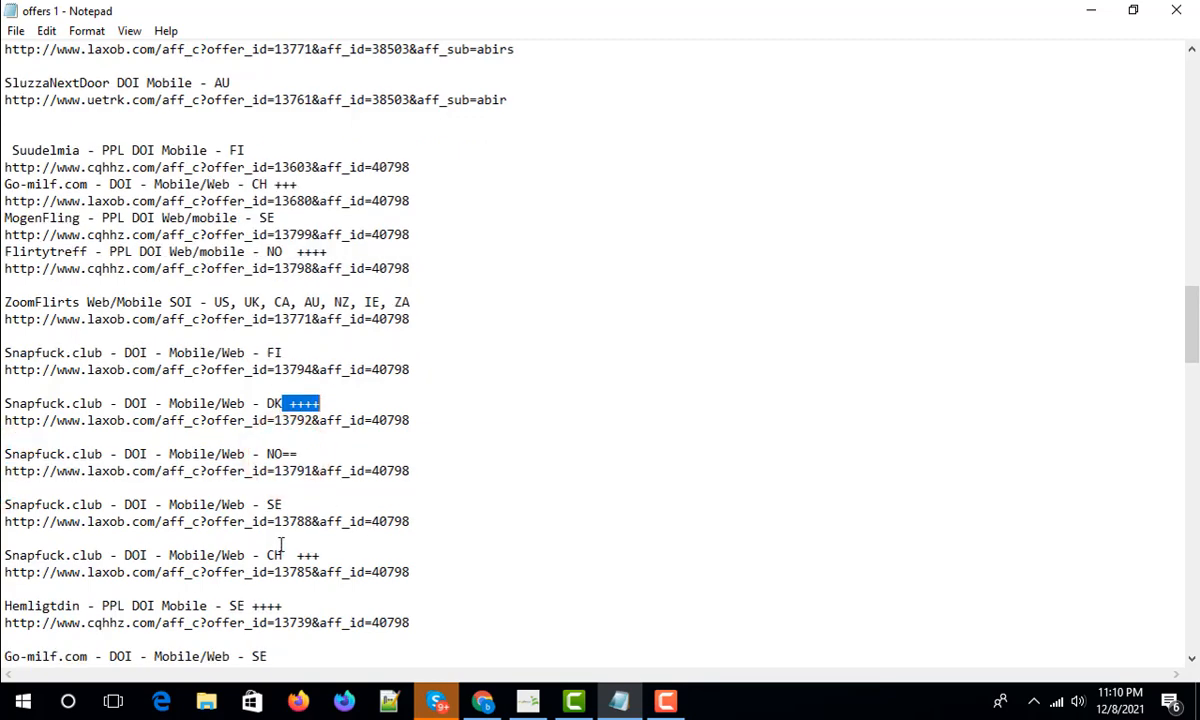
{"action": "left_click_drag", "start_coordinate": [289, 554], "coordinate": [356, 552]}
{"action": "left_click_drag", "start_coordinate": [245, 606], "coordinate": [343, 600]}
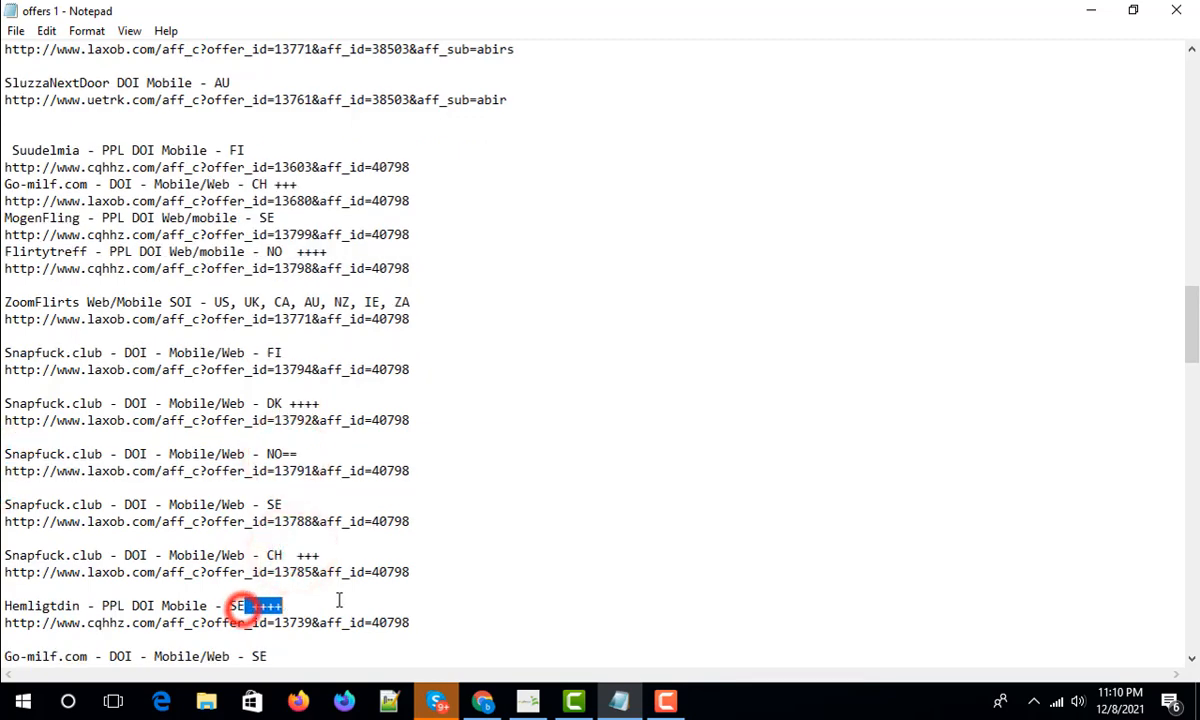
{"action": "scroll", "coordinate": [368, 568], "scroll_direction": "down", "scroll_amount": 4}
{"action": "scroll", "coordinate": [345, 551], "scroll_direction": "down", "scroll_amount": 2}
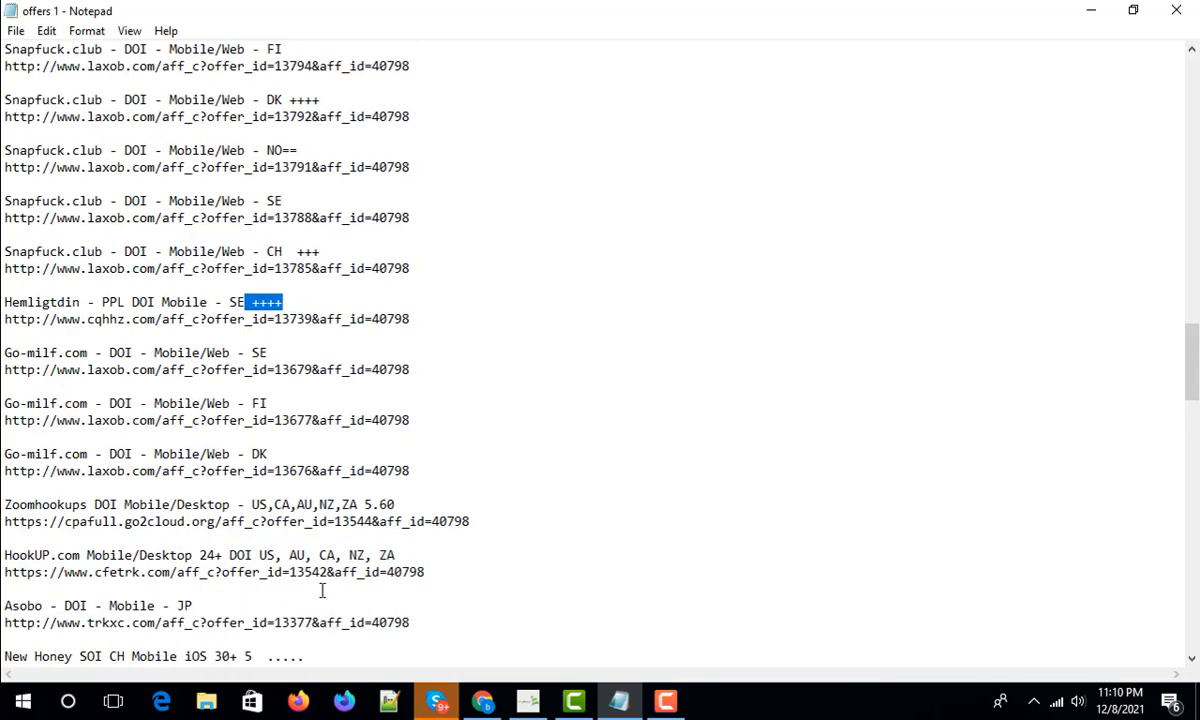
{"action": "scroll", "coordinate": [325, 593], "scroll_direction": "down", "scroll_amount": 1}
{"action": "left_click_drag", "start_coordinate": [261, 605], "coordinate": [343, 606]}
{"action": "left_click", "coordinate": [287, 605]}
{"action": "scroll", "coordinate": [508, 484], "scroll_direction": "down", "scroll_amount": 1}
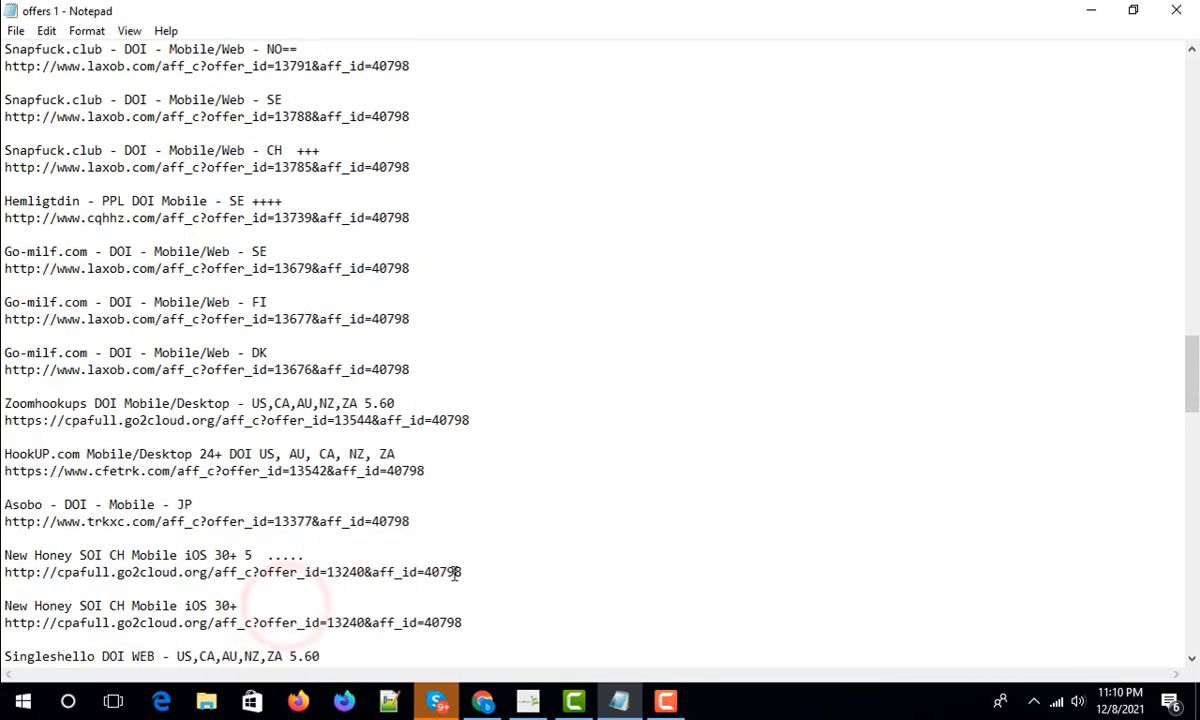
- Copy the offer URL with offer_id=13240 and minimize Notepad
{"action": "left_click_drag", "start_coordinate": [462, 572], "coordinate": [5, 573]}
{"action": "right_click", "coordinate": [27, 570]}
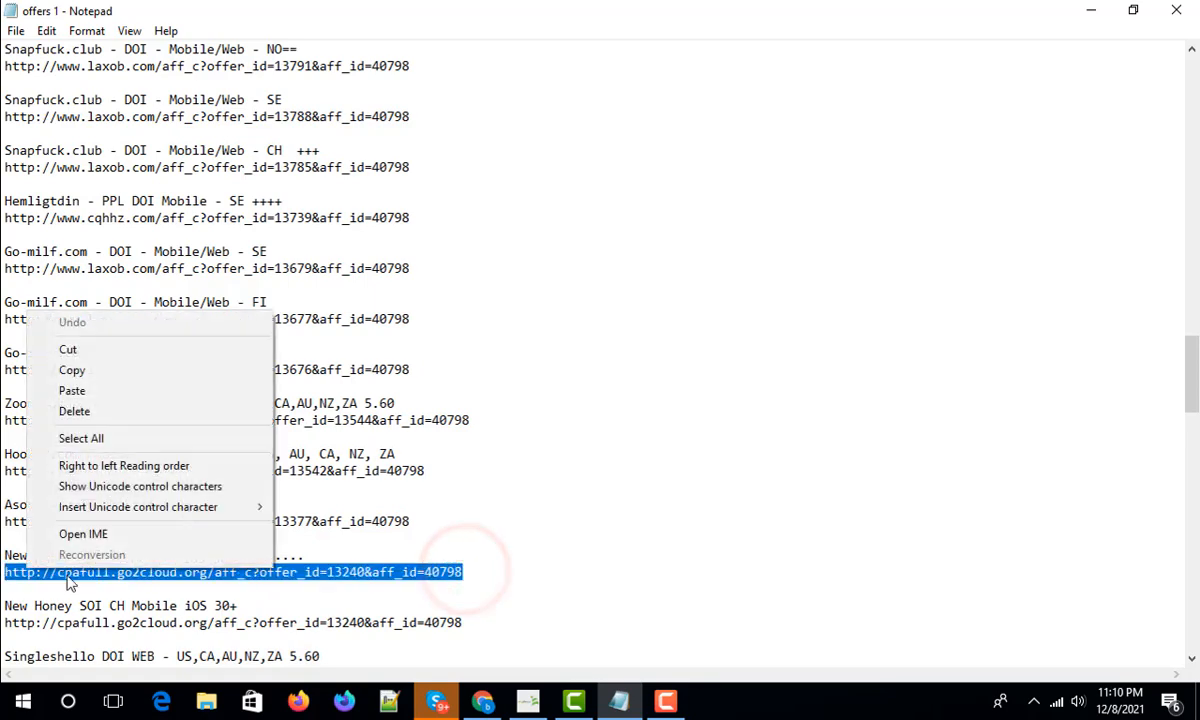
{"action": "left_click", "coordinate": [73, 369]}
{"action": "left_click", "coordinate": [1088, 10]}
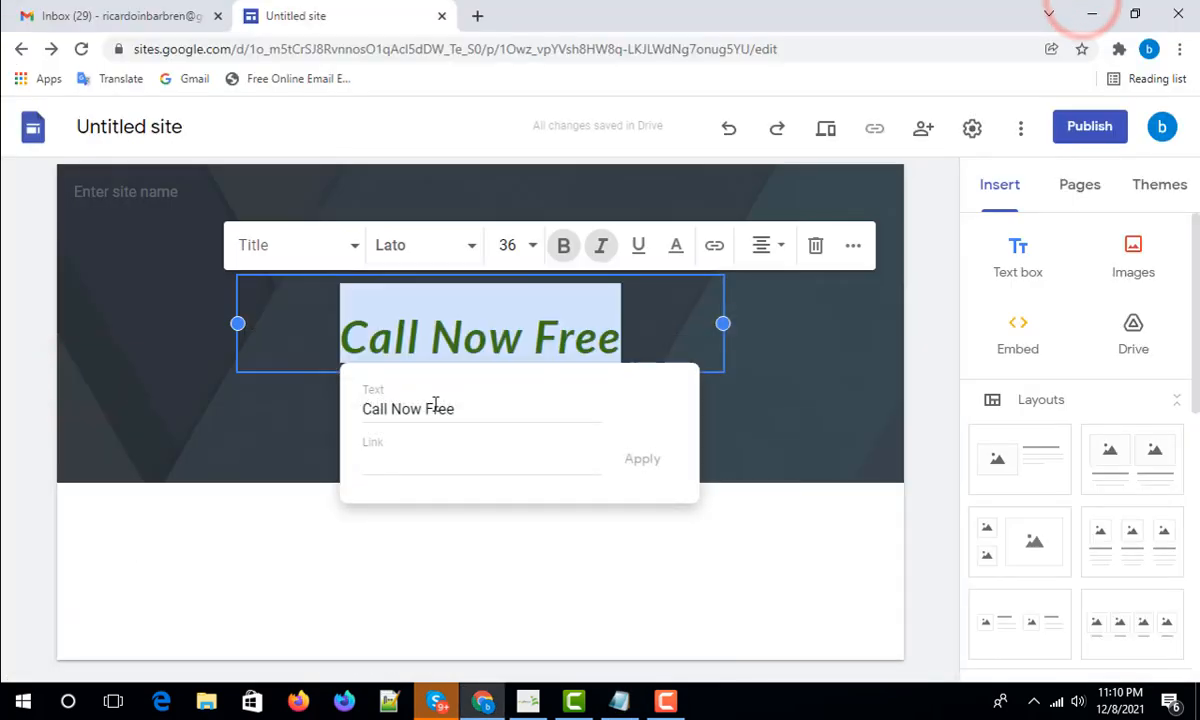
- Link the whole 'Call Now Free' title to the pasted offer_id=13240 URL
{"action": "left_click", "coordinate": [782, 348]}
{"action": "left_click", "coordinate": [549, 343]}
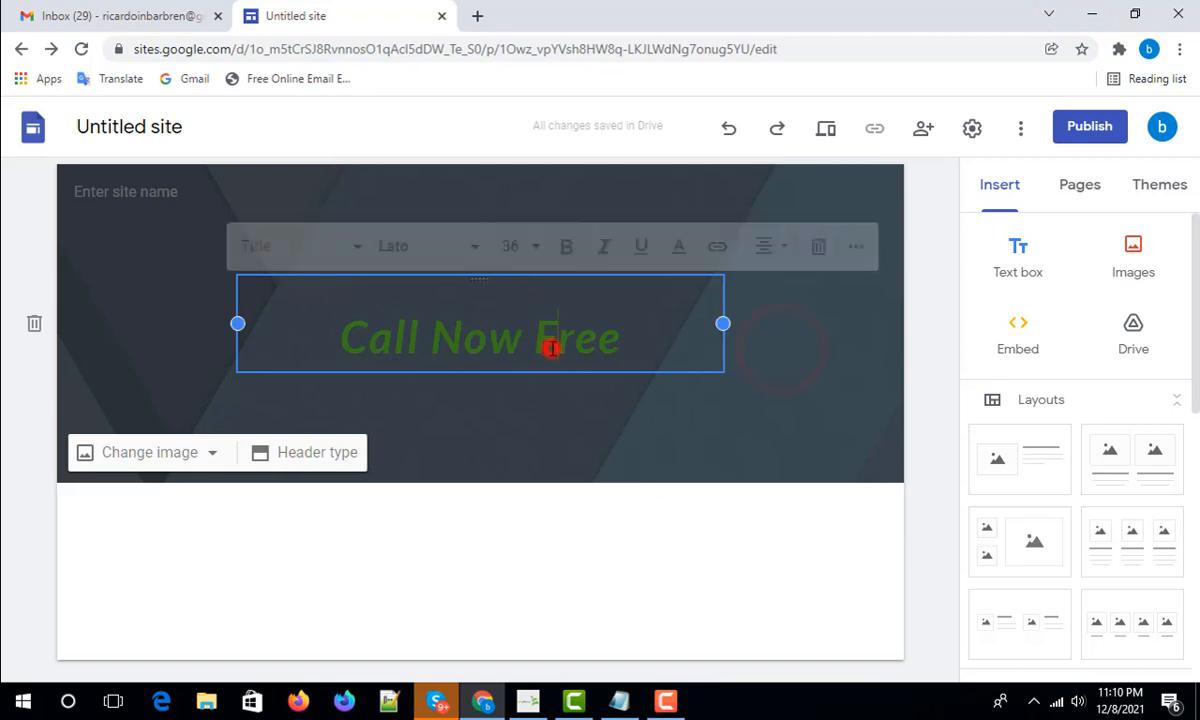
{"action": "triple_click", "coordinate": [633, 342]}
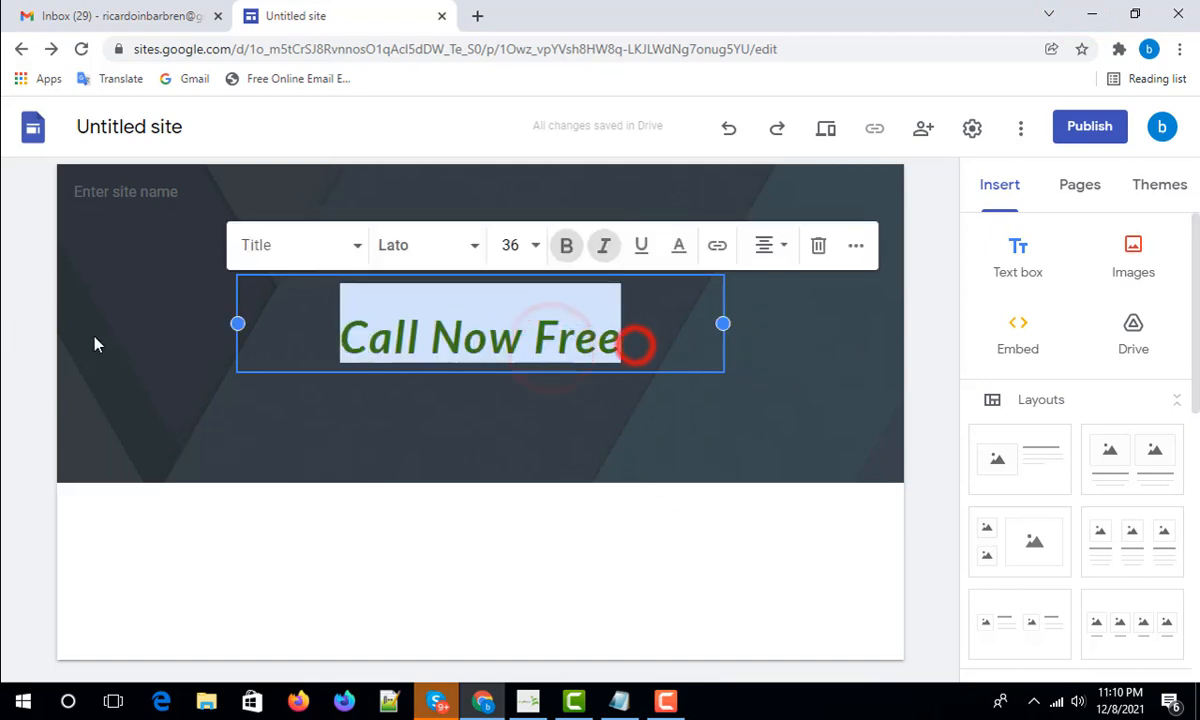
{"action": "left_click", "coordinate": [716, 247]}
{"action": "left_click", "coordinate": [434, 468]}
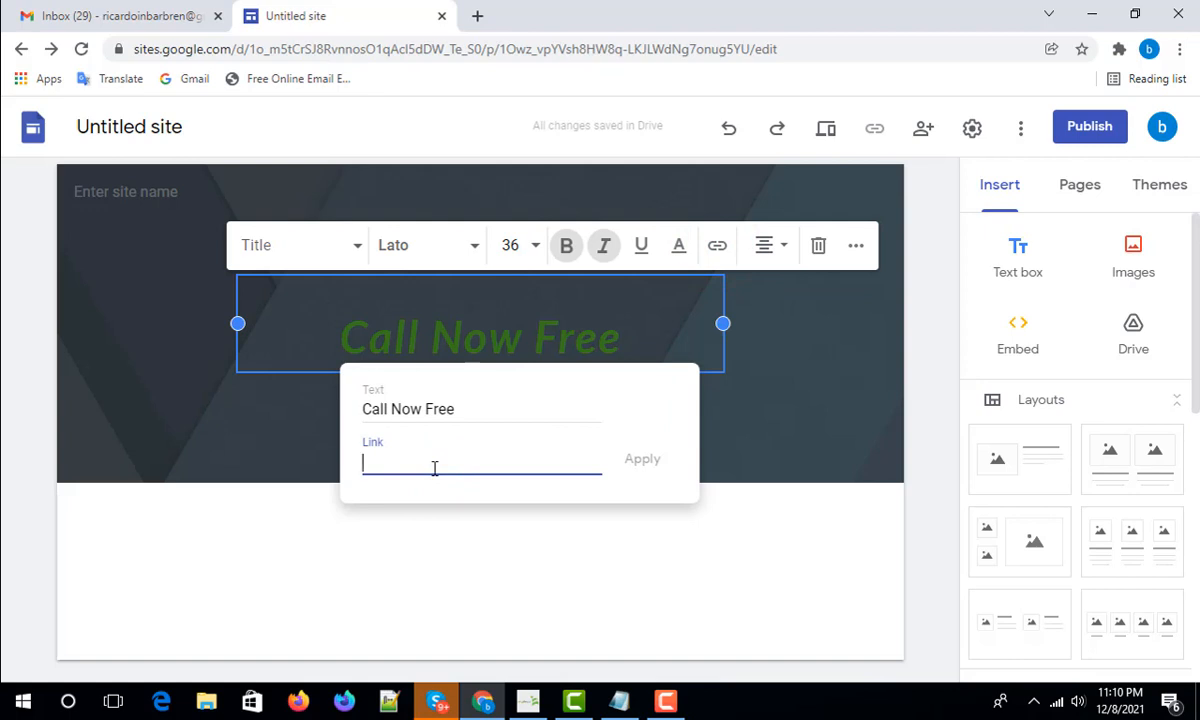
{"action": "right_click", "coordinate": [437, 462]}
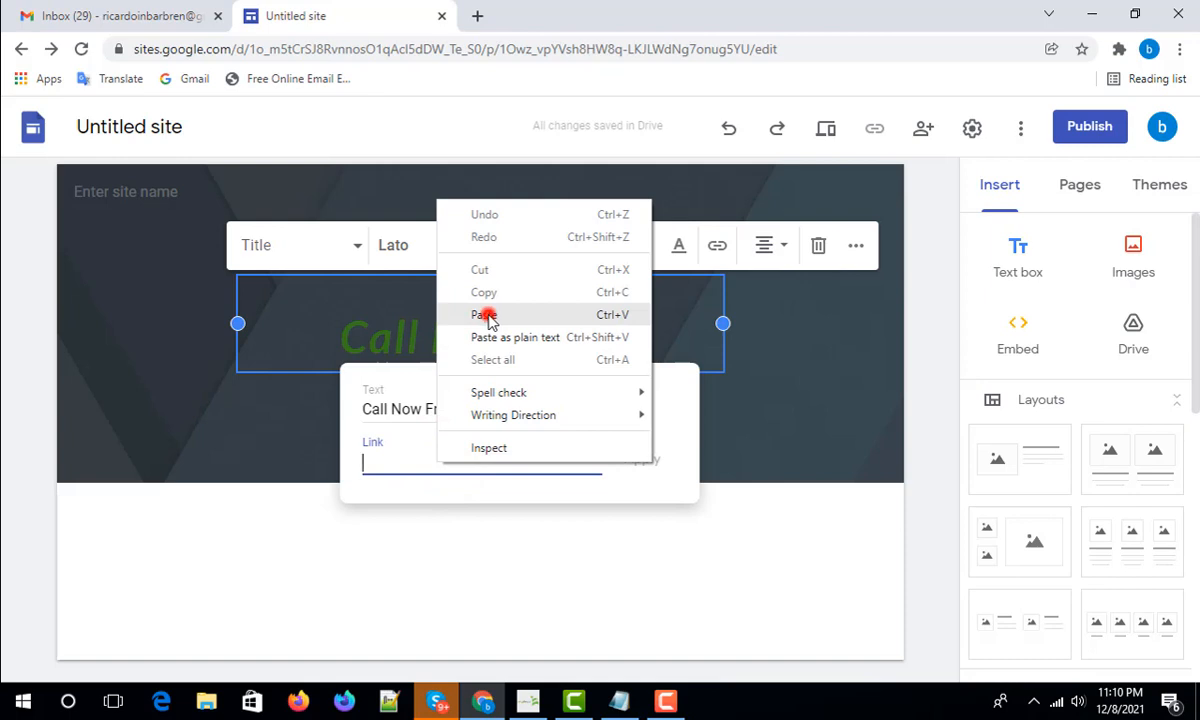
{"action": "left_click", "coordinate": [484, 316]}
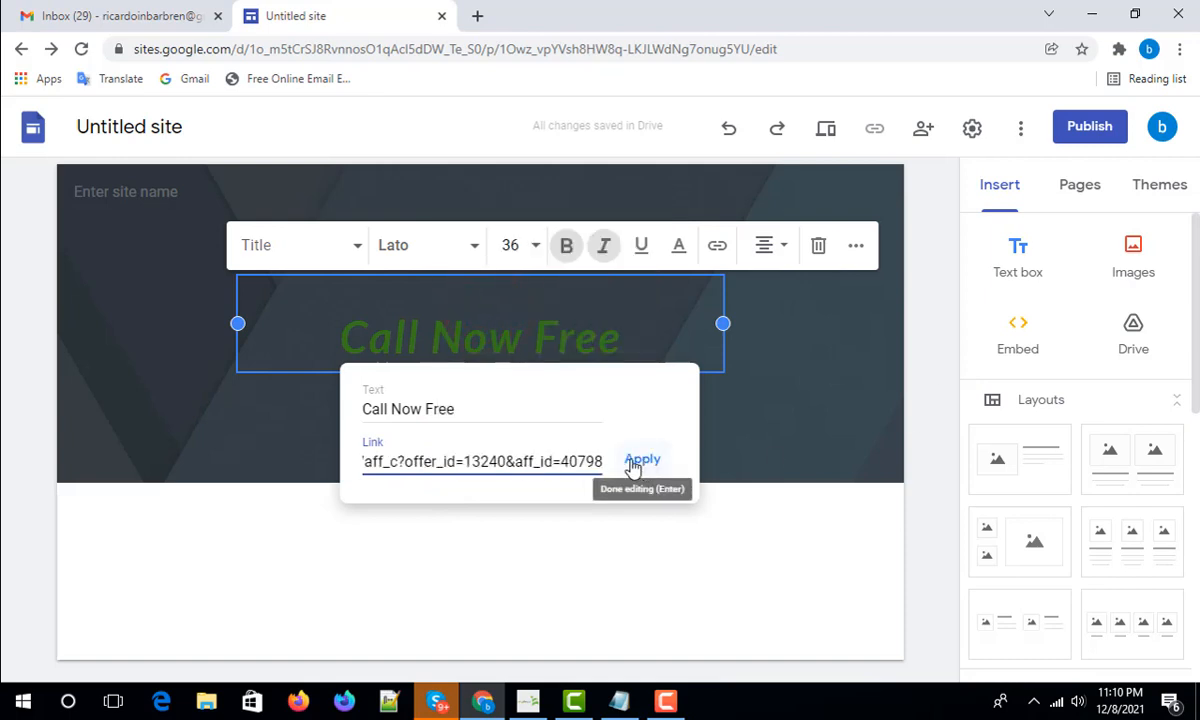
{"action": "left_click", "coordinate": [643, 460]}
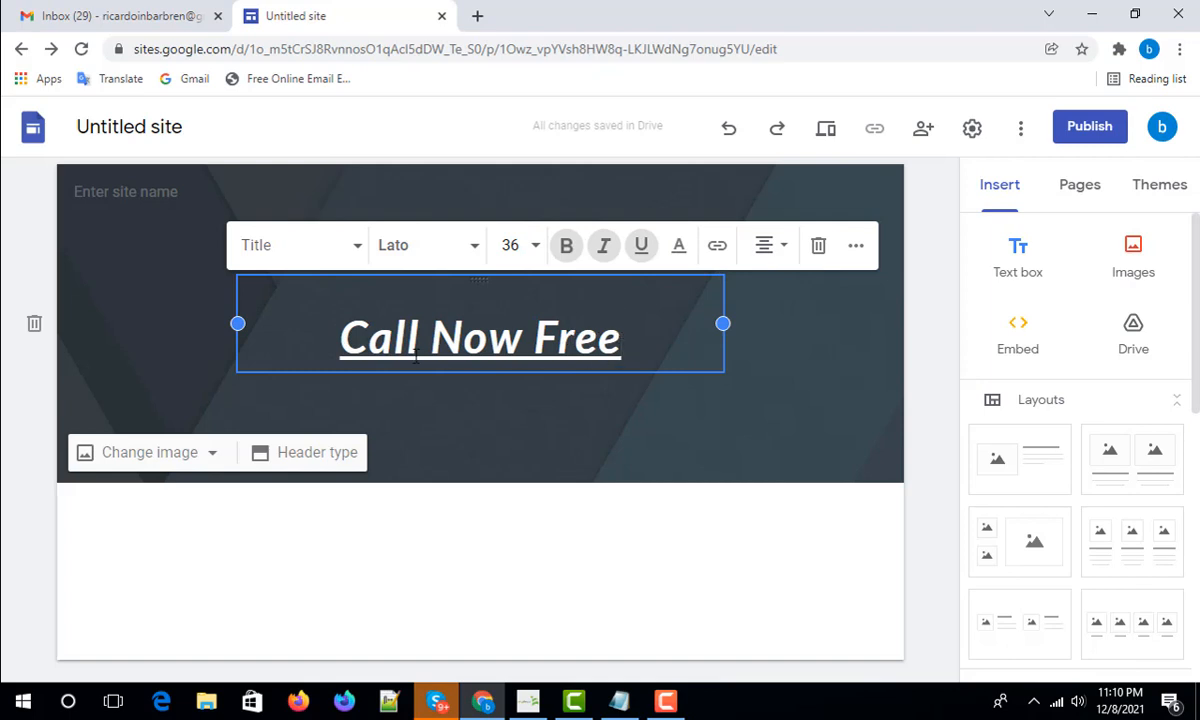
{"action": "left_click", "coordinate": [760, 410]}
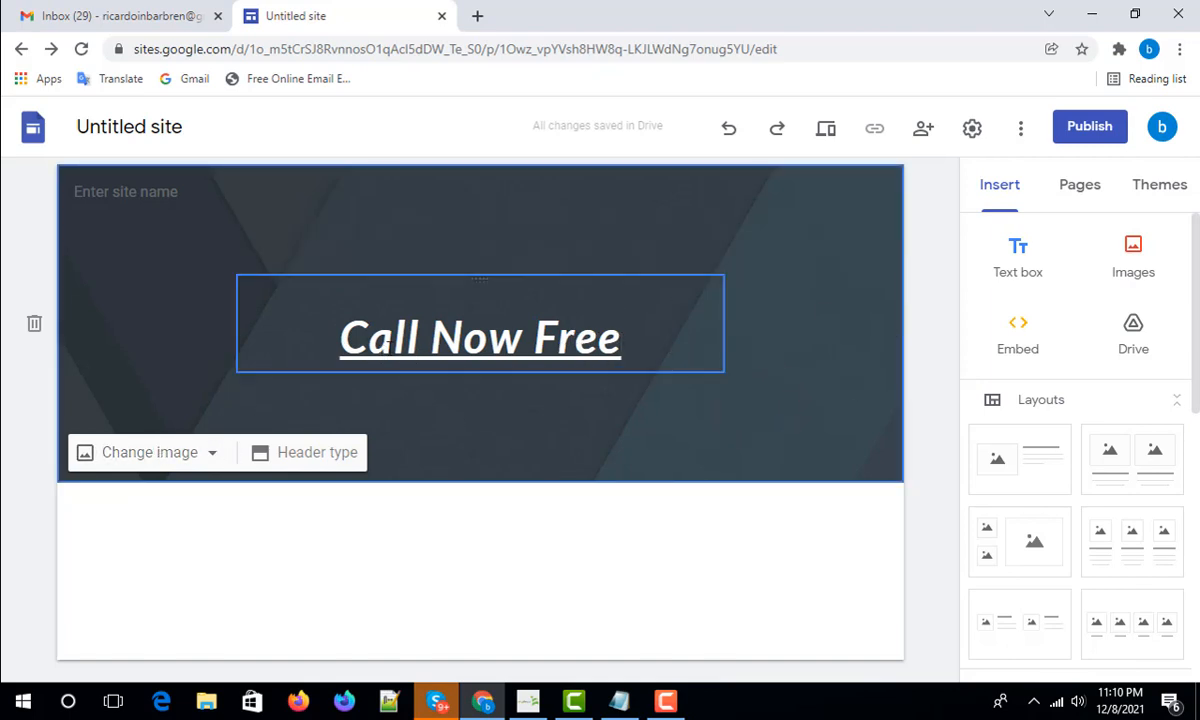
- Upload the second photo from the without folder as the header background image
{"action": "left_click", "coordinate": [197, 454]}
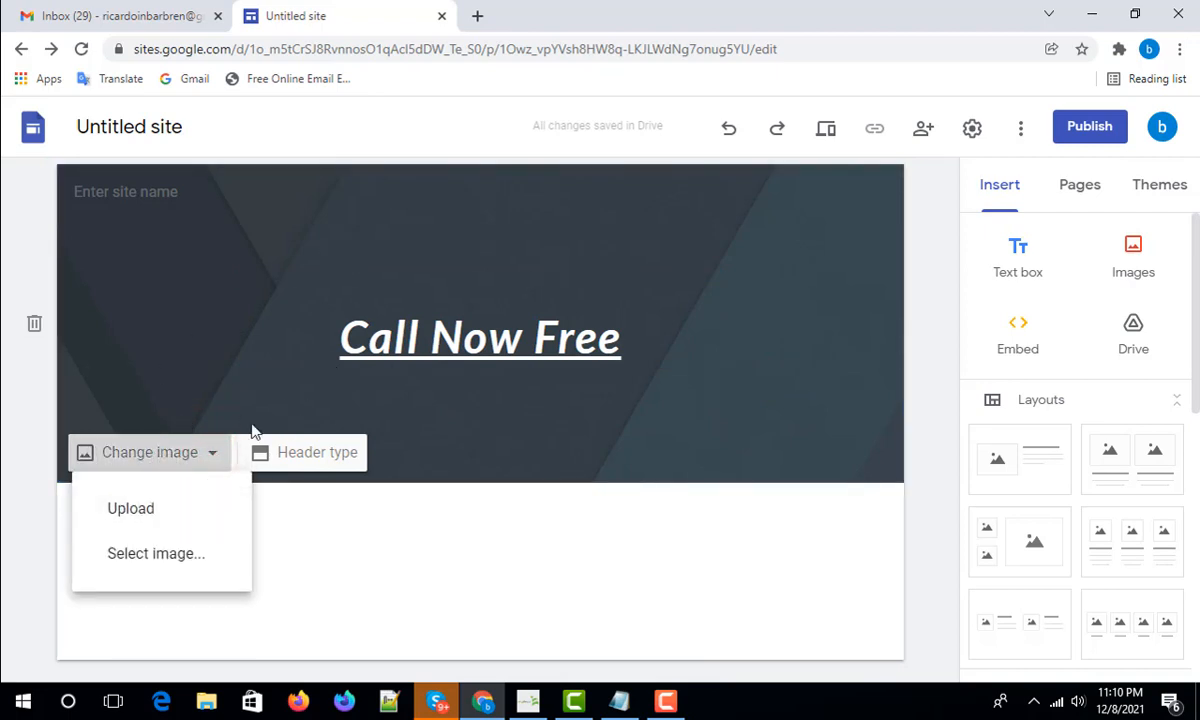
{"action": "left_click", "coordinate": [131, 509]}
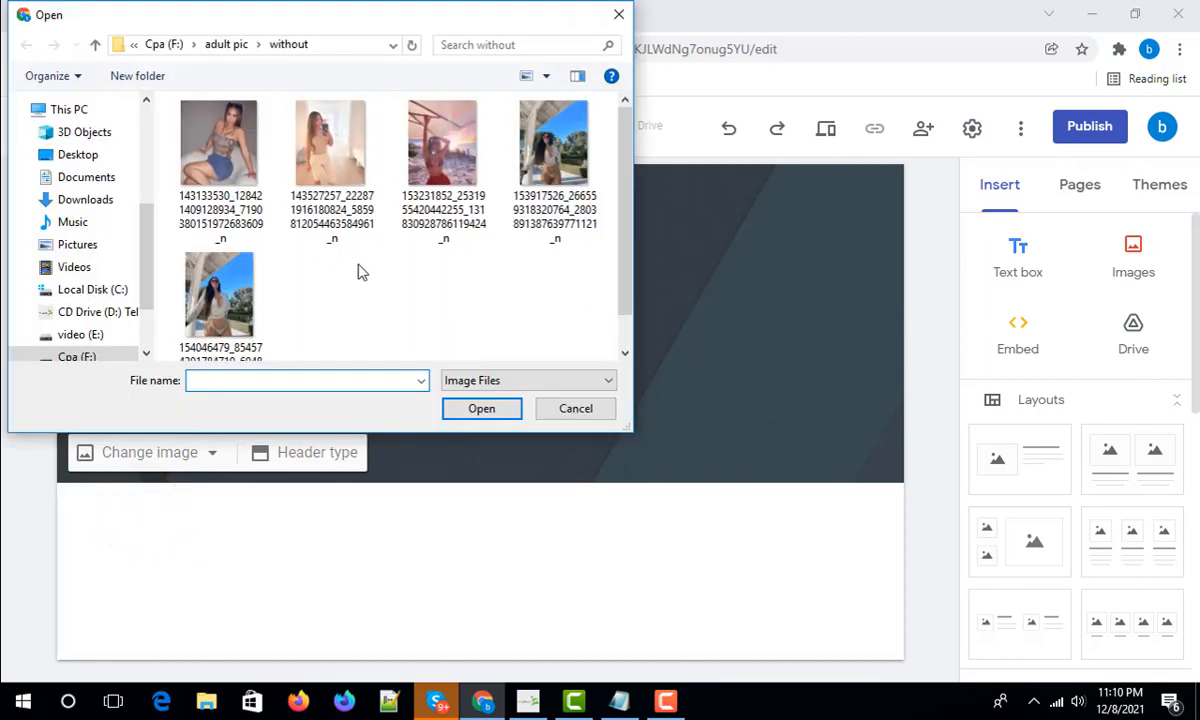
{"action": "left_click", "coordinate": [335, 145]}
{"action": "left_click", "coordinate": [476, 403]}
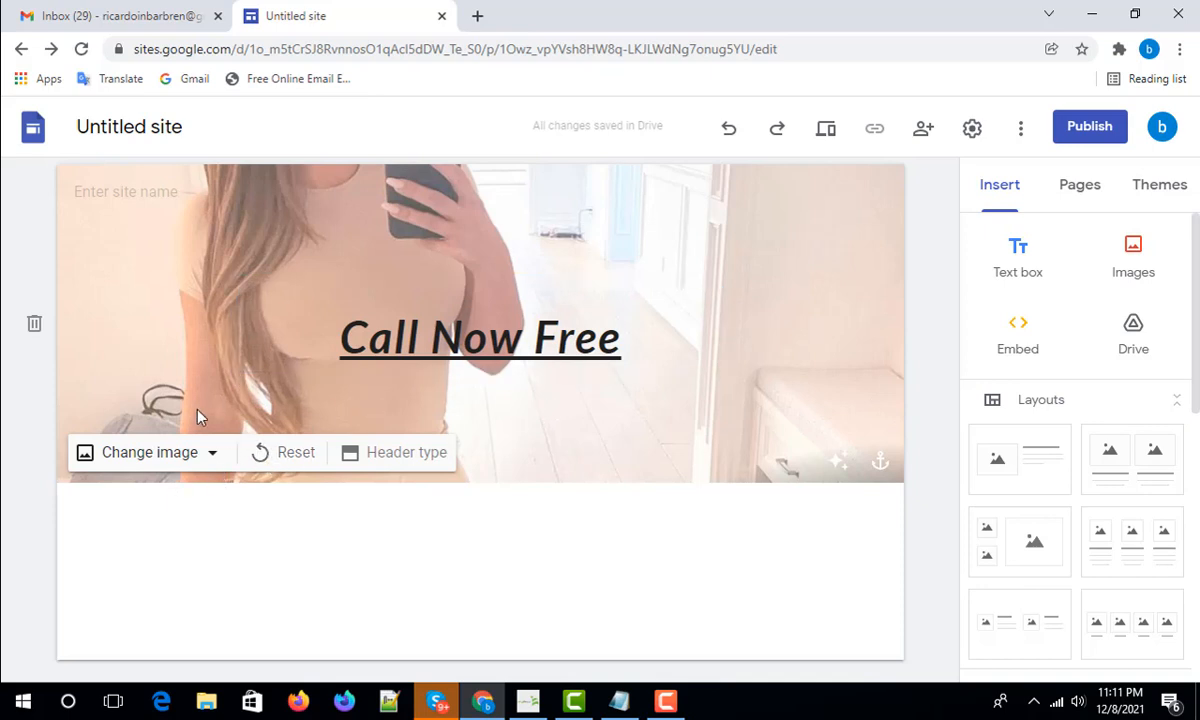
- Deselect the photo header and bring up the radial insert menu in the empty body below it
{"action": "left_click", "coordinate": [210, 308]}
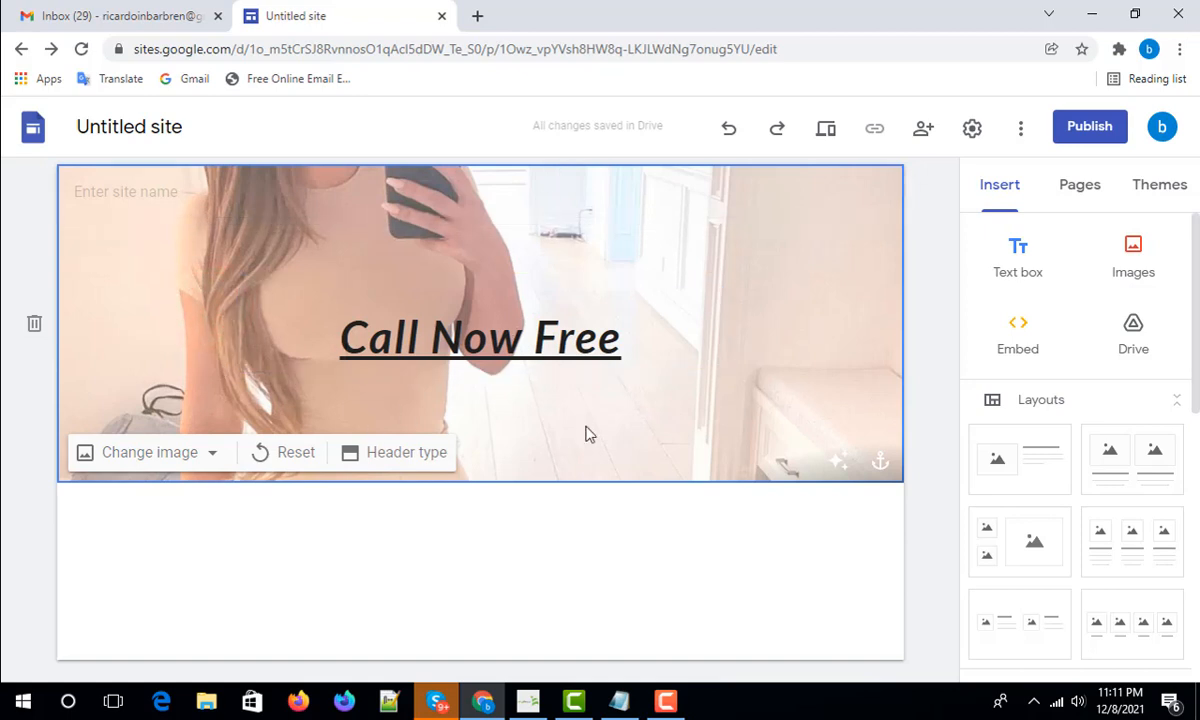
{"action": "left_click", "coordinate": [396, 538]}
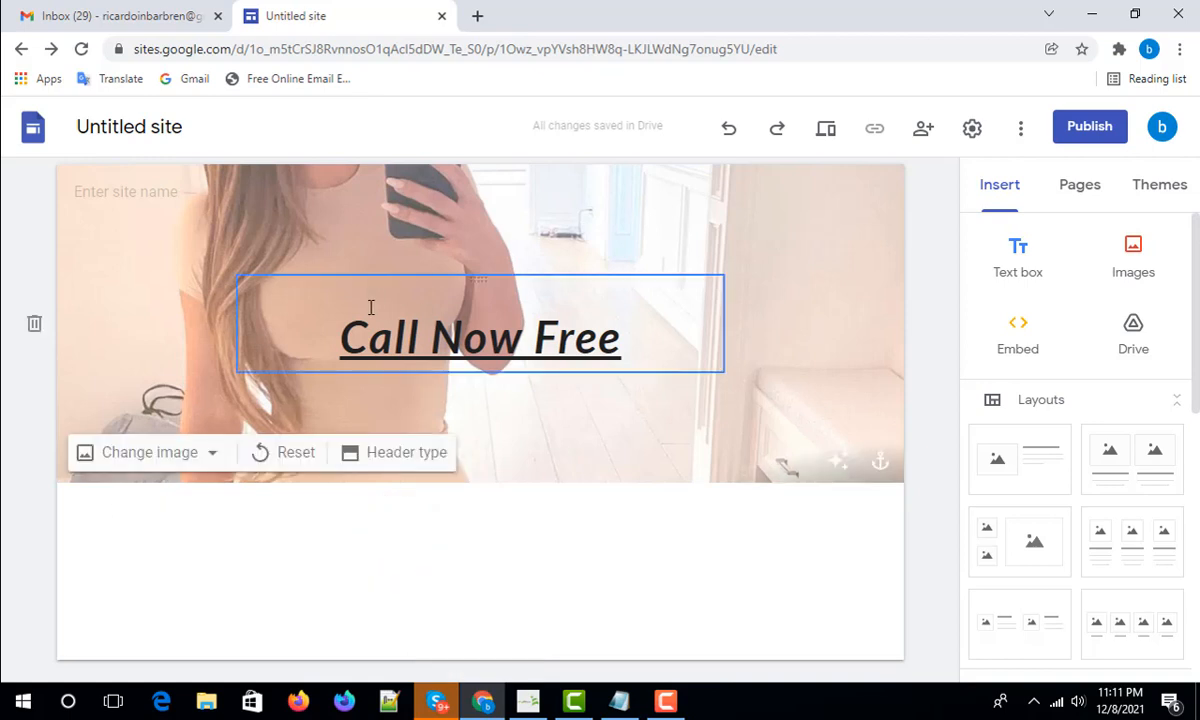
{"action": "left_click", "coordinate": [456, 546]}
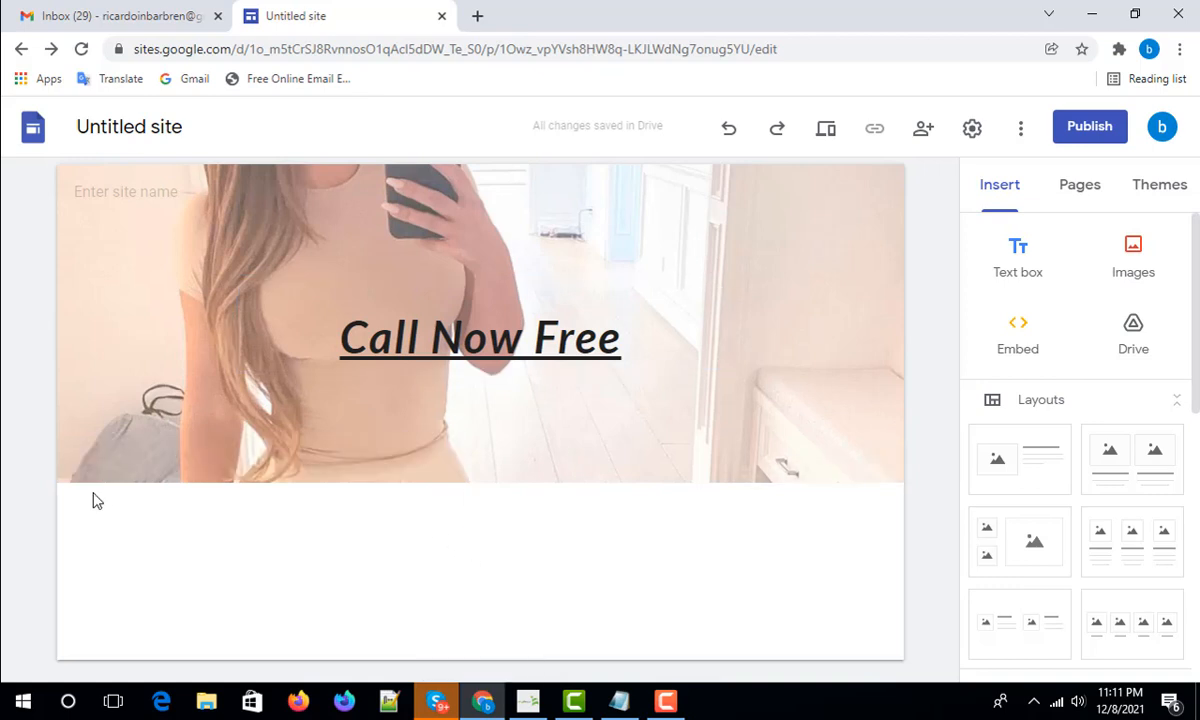
{"action": "double_click", "coordinate": [483, 550]}
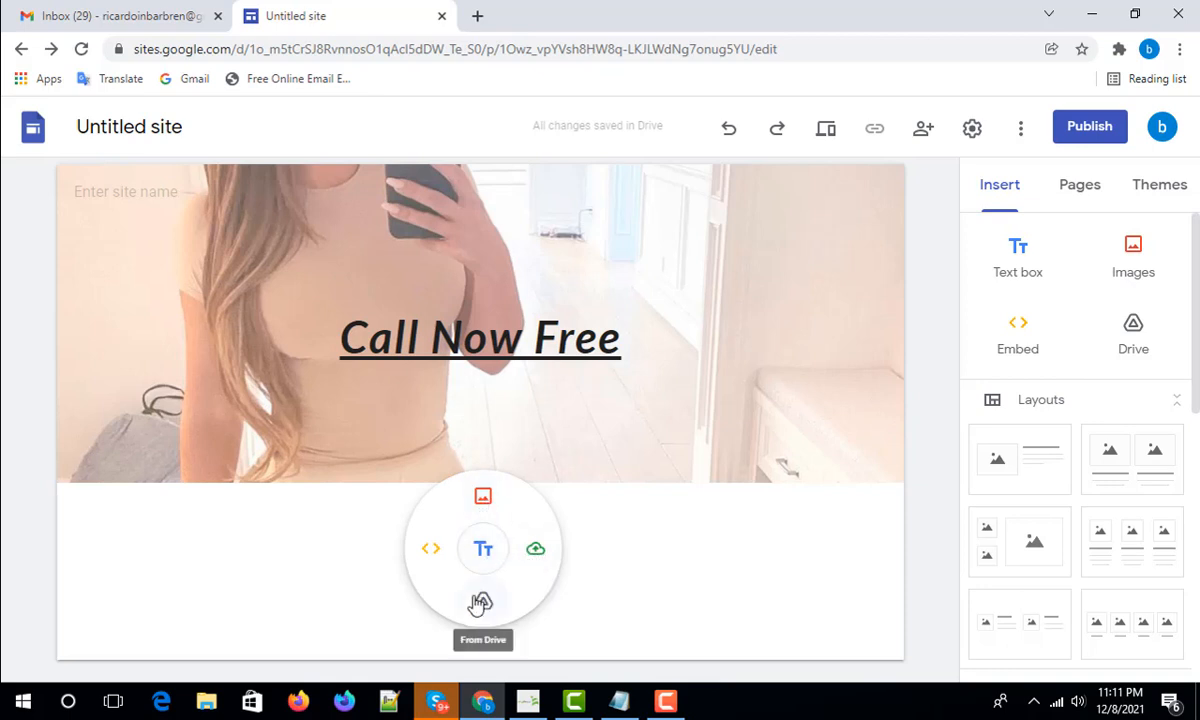
- Insert an empty text box below the photo header
{"action": "left_click", "coordinate": [483, 551]}
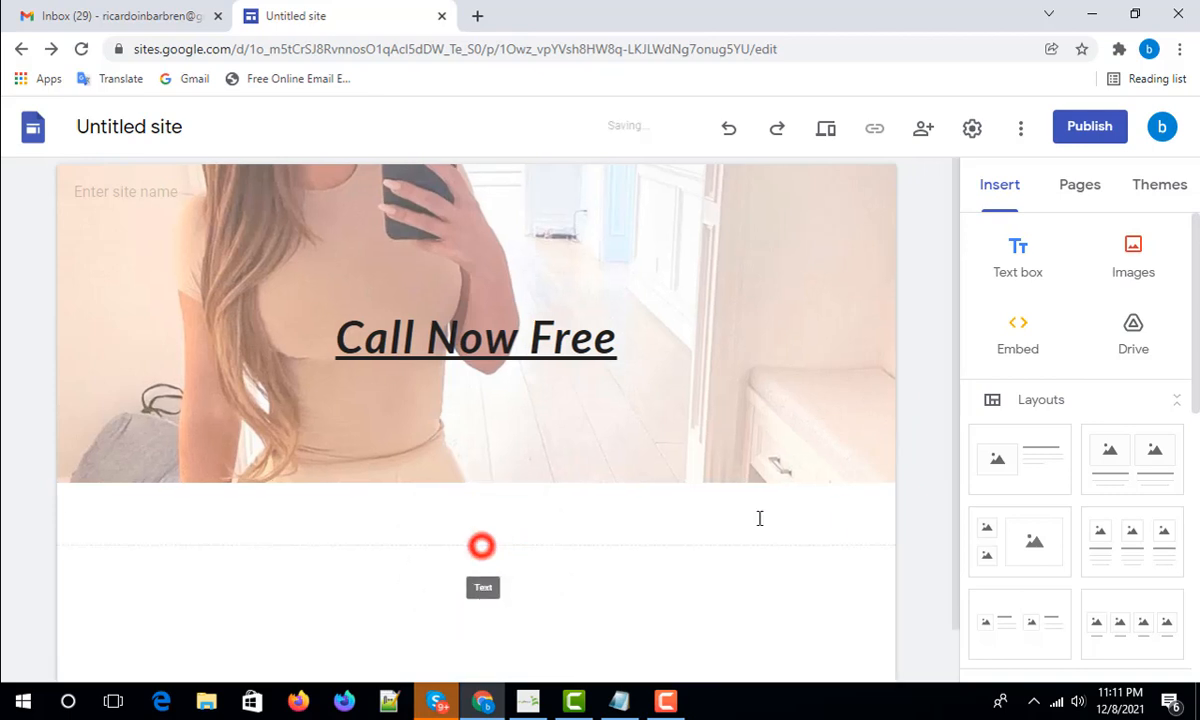
{"action": "left_click", "coordinate": [203, 444]}
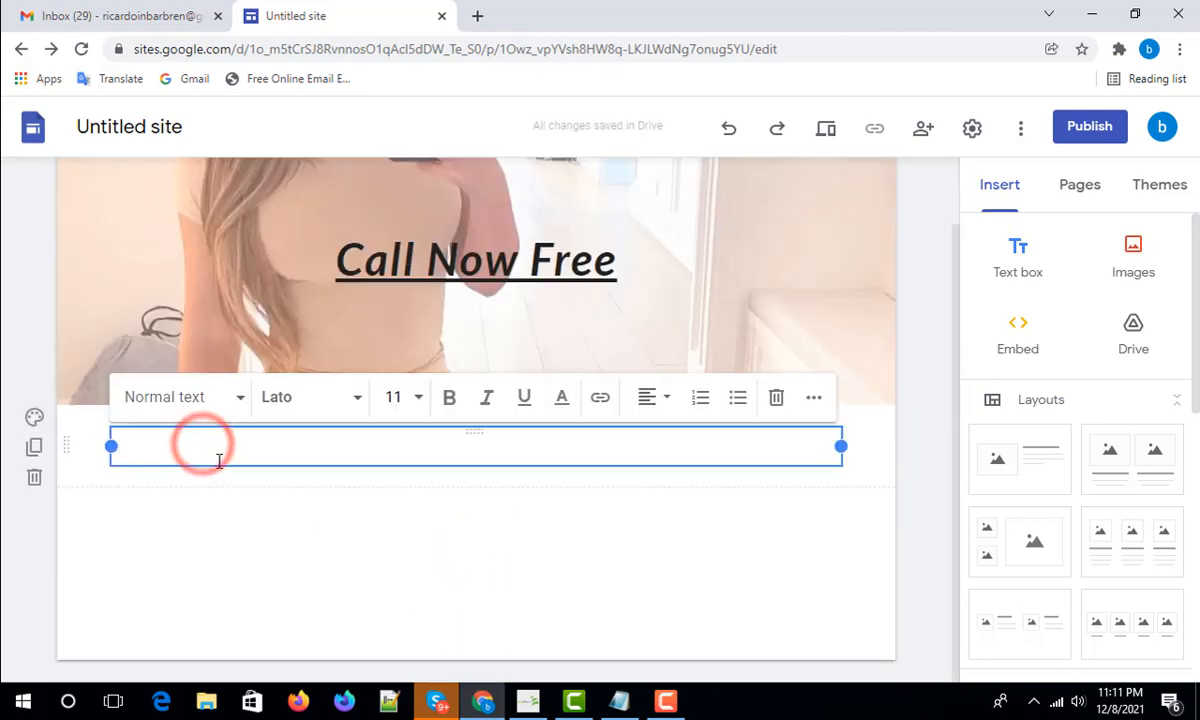
{"action": "left_click", "coordinate": [397, 448]}
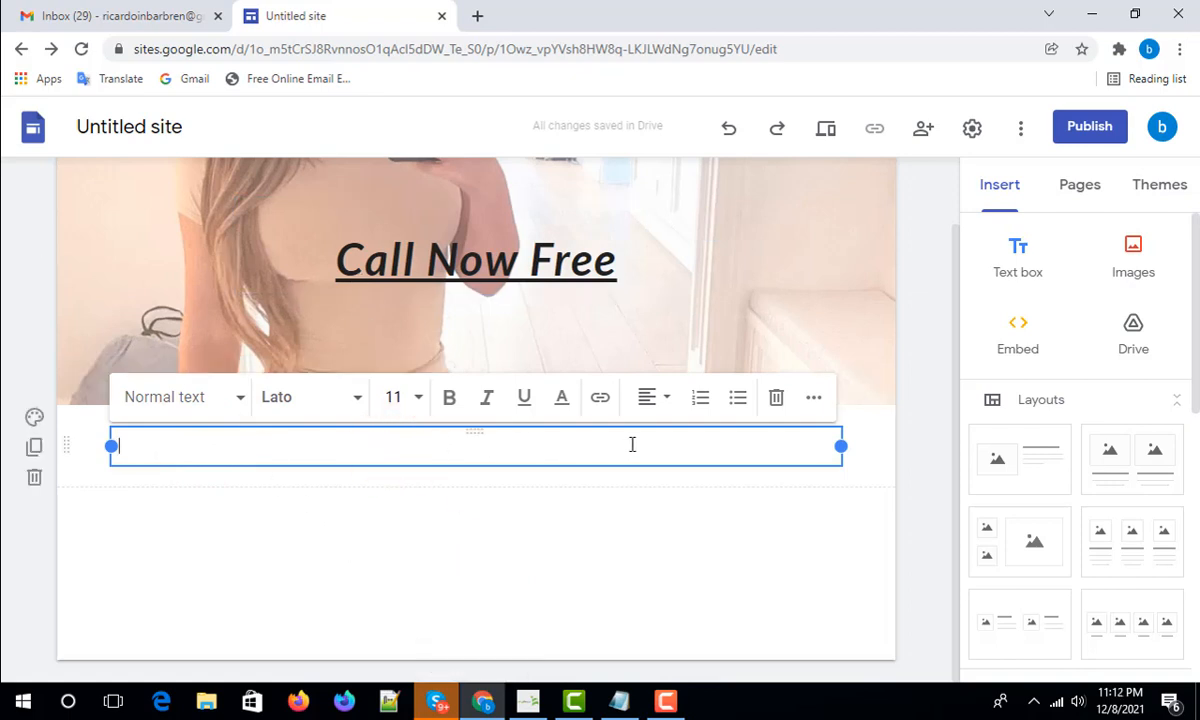
{"action": "left_click", "coordinate": [444, 557]}
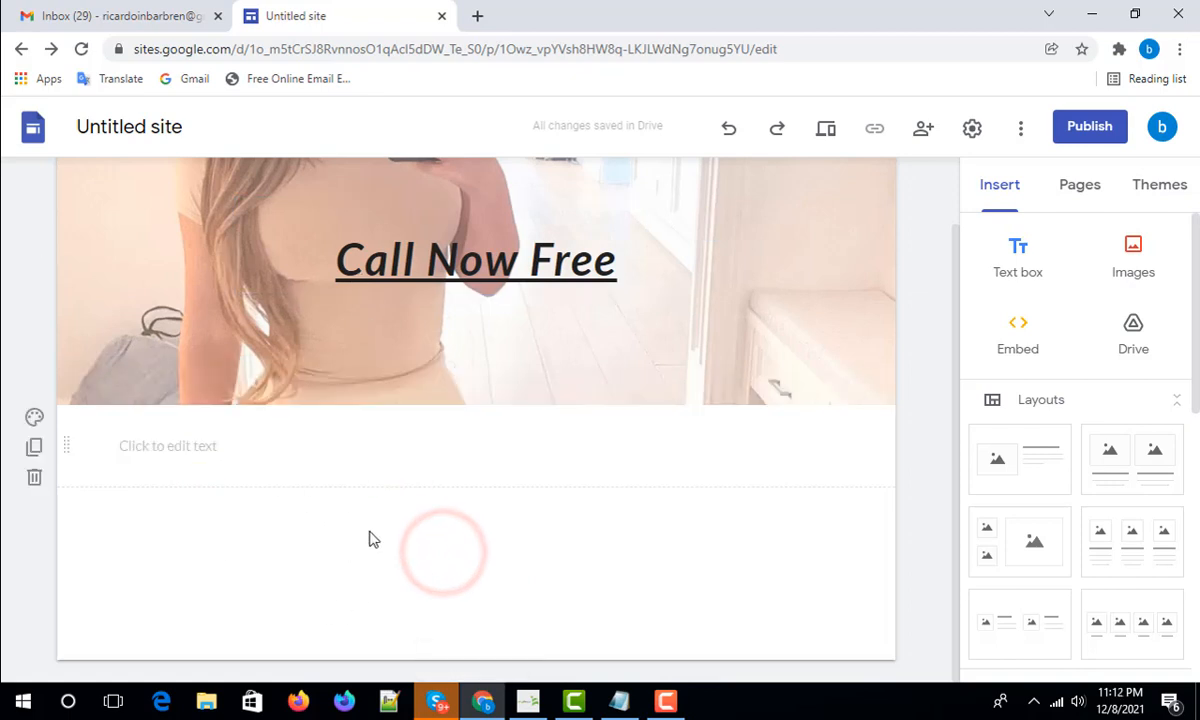
- Add and delete an extra text box, then reopen the insert menu in the empty area
{"action": "double_click", "coordinate": [444, 557]}
{"action": "left_click", "coordinate": [444, 557]}
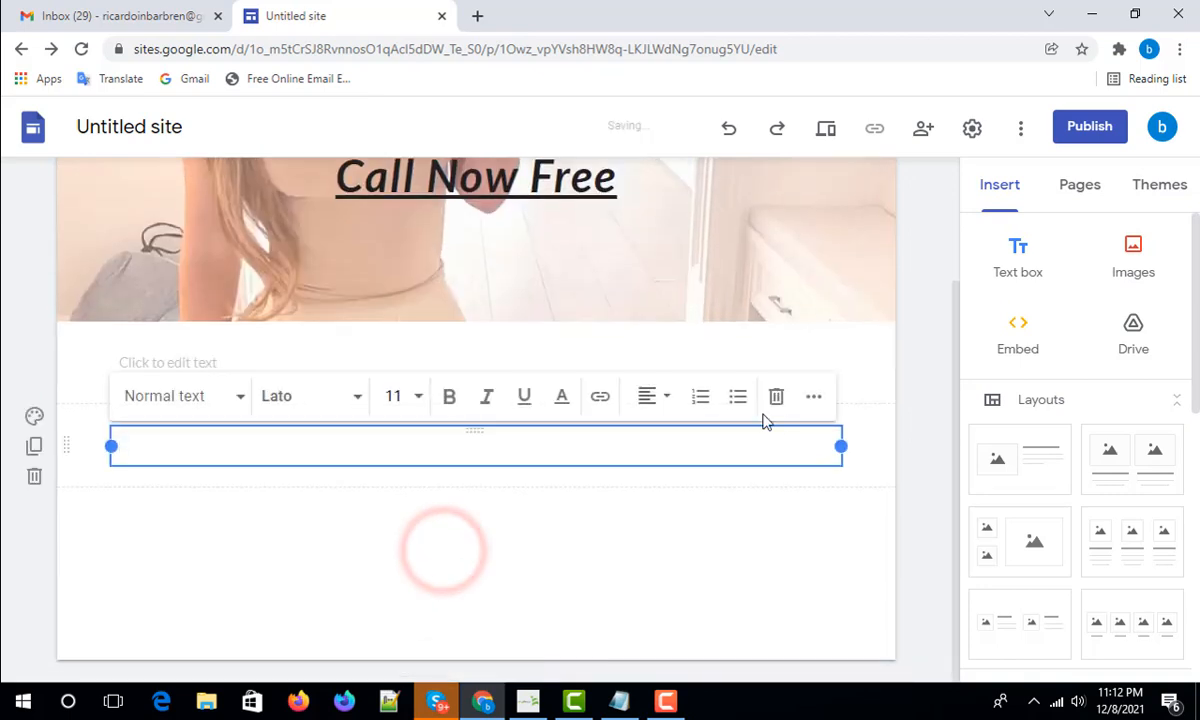
{"action": "left_click", "coordinate": [781, 400]}
{"action": "double_click", "coordinate": [454, 538]}
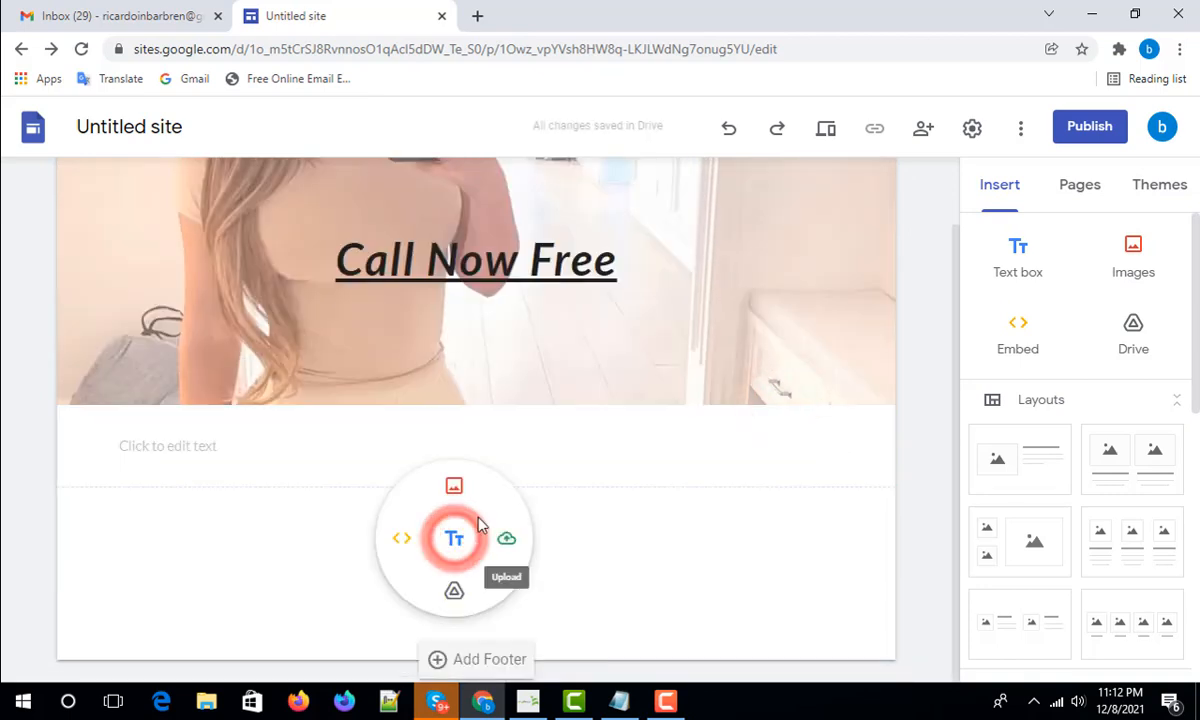
- Upload the second photo below the text box and widen it to full page width
{"action": "left_click", "coordinate": [505, 539]}
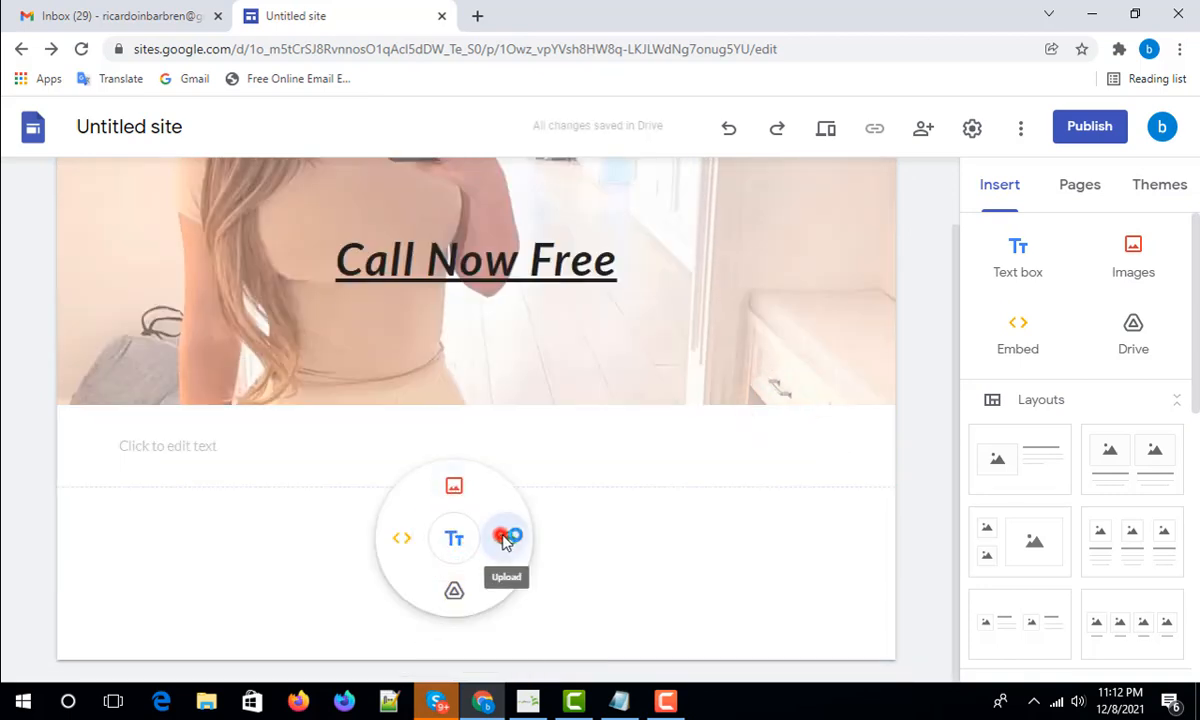
{"action": "left_click", "coordinate": [312, 152]}
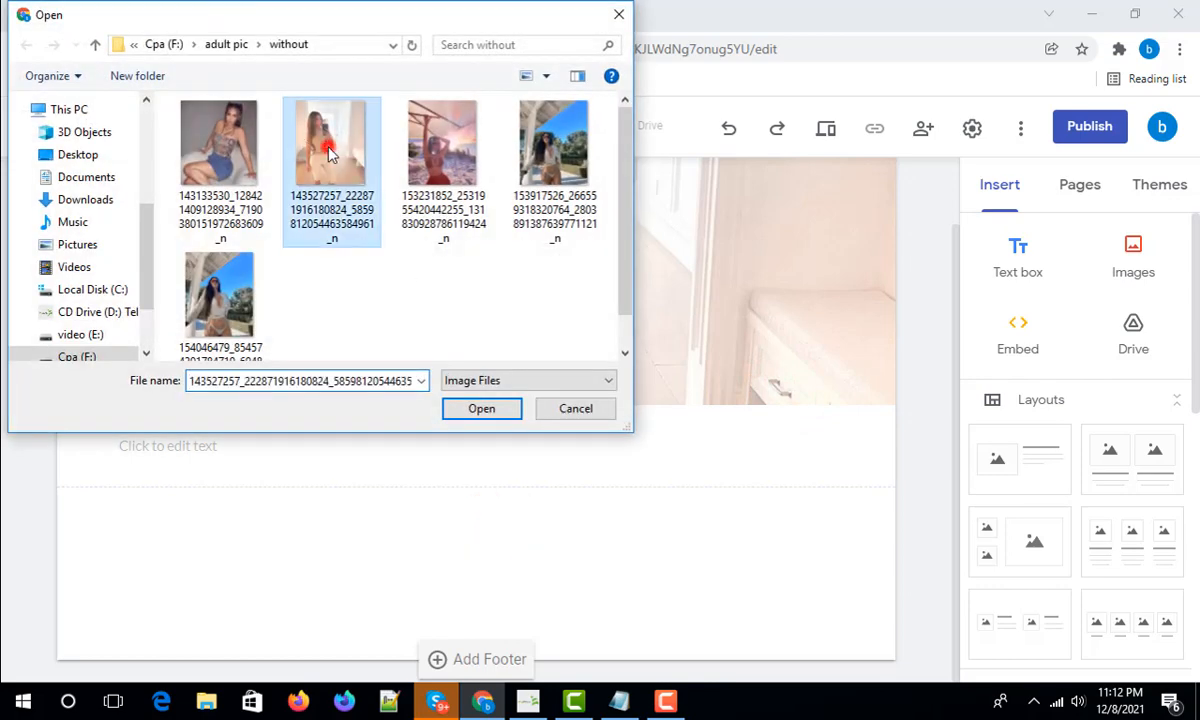
{"action": "left_click", "coordinate": [481, 409]}
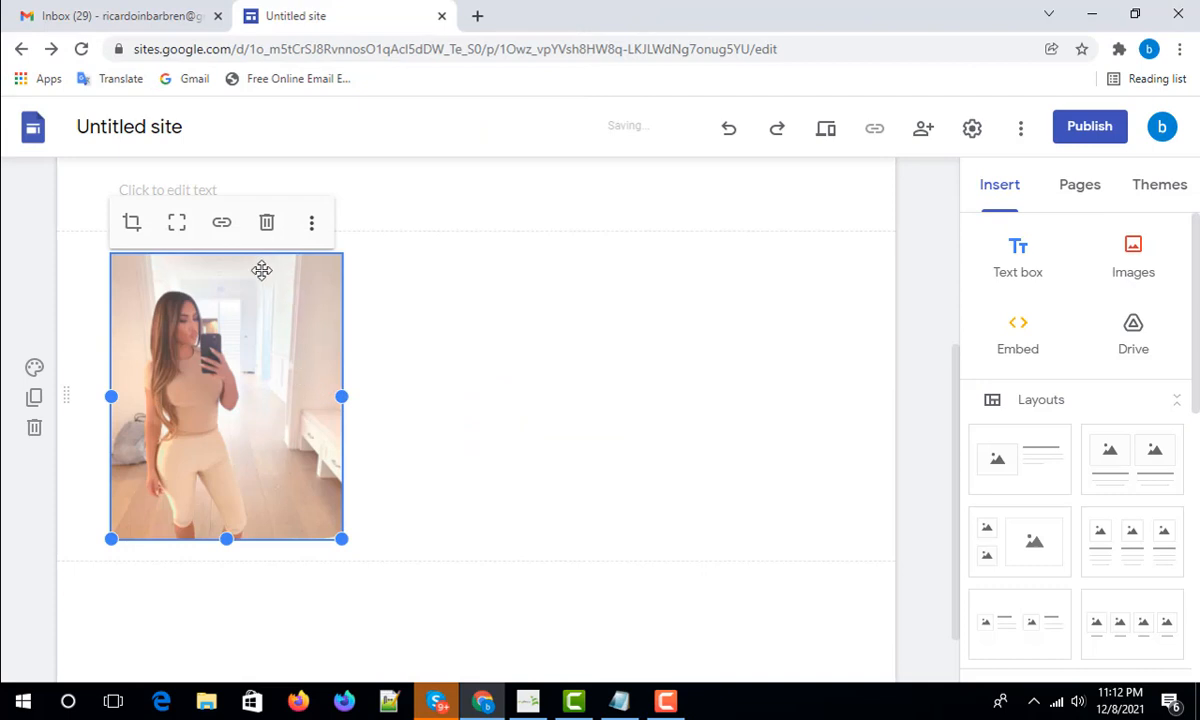
{"action": "scroll", "coordinate": [611, 413], "scroll_direction": "up", "scroll_amount": 3}
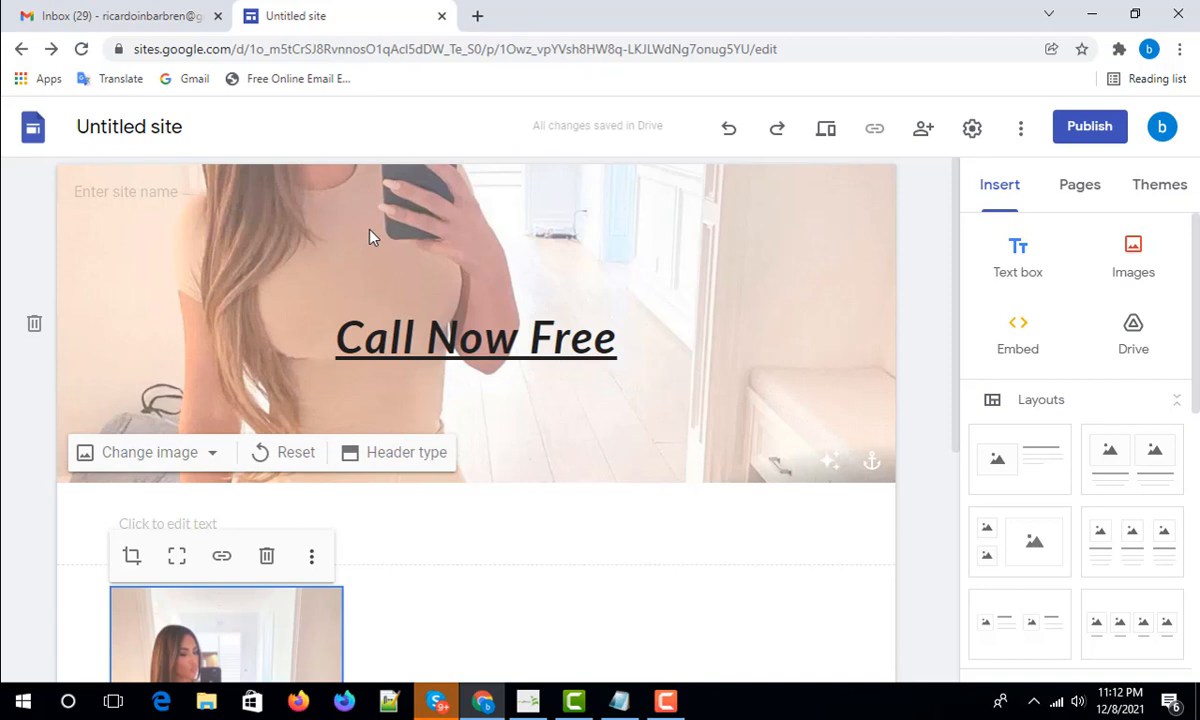
{"action": "scroll", "coordinate": [405, 466], "scroll_direction": "down", "scroll_amount": 4}
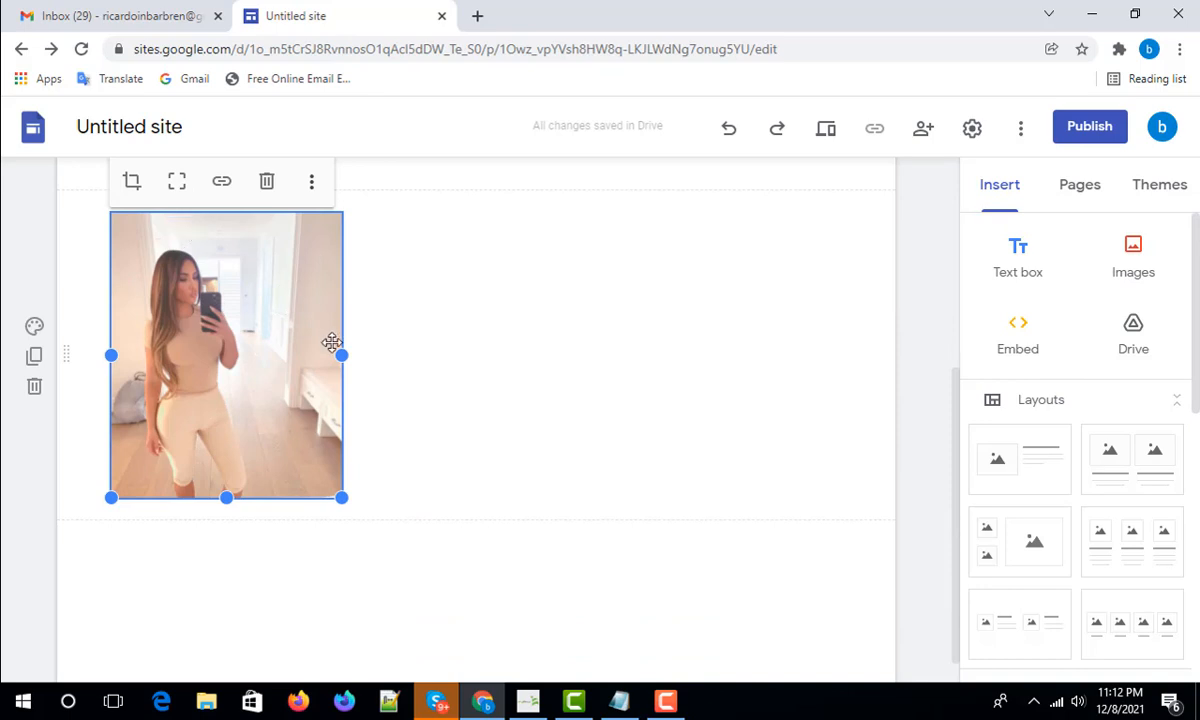
{"action": "left_click_drag", "start_coordinate": [340, 356], "coordinate": [845, 395]}
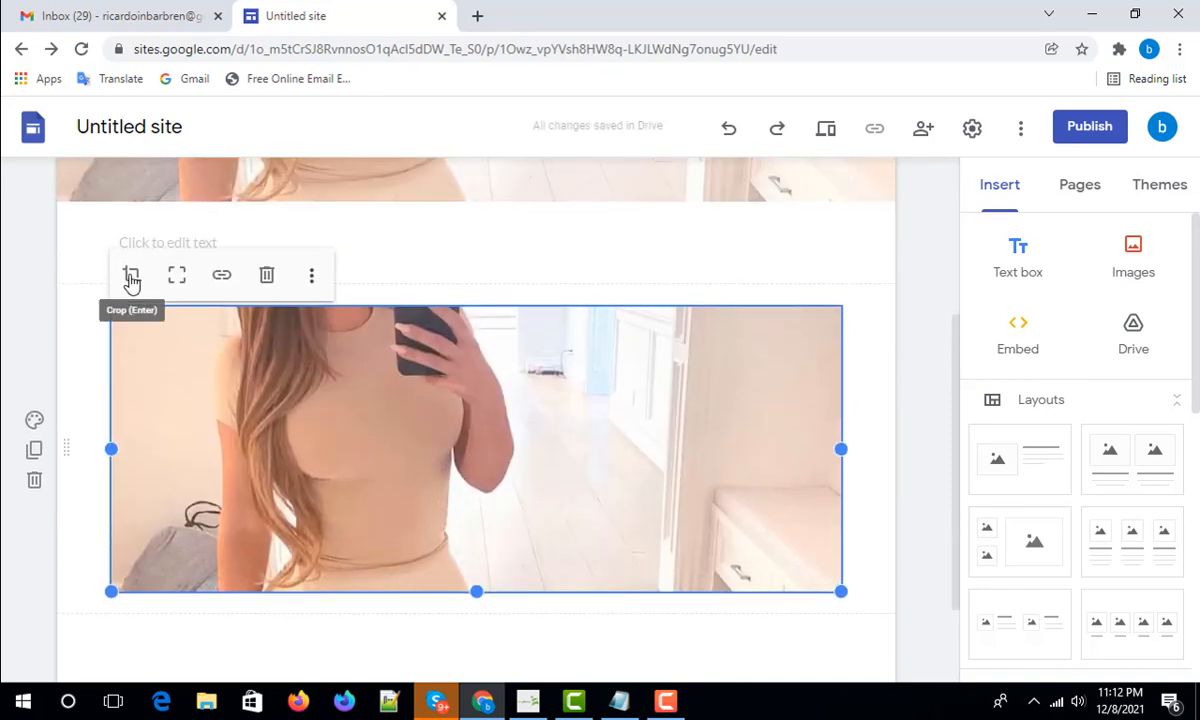
- Crop the lower photo to a wide strip framing the face and phone, and apply it
{"action": "left_click", "coordinate": [130, 274]}
{"action": "scroll", "coordinate": [456, 480], "scroll_direction": "up", "scroll_amount": 1}
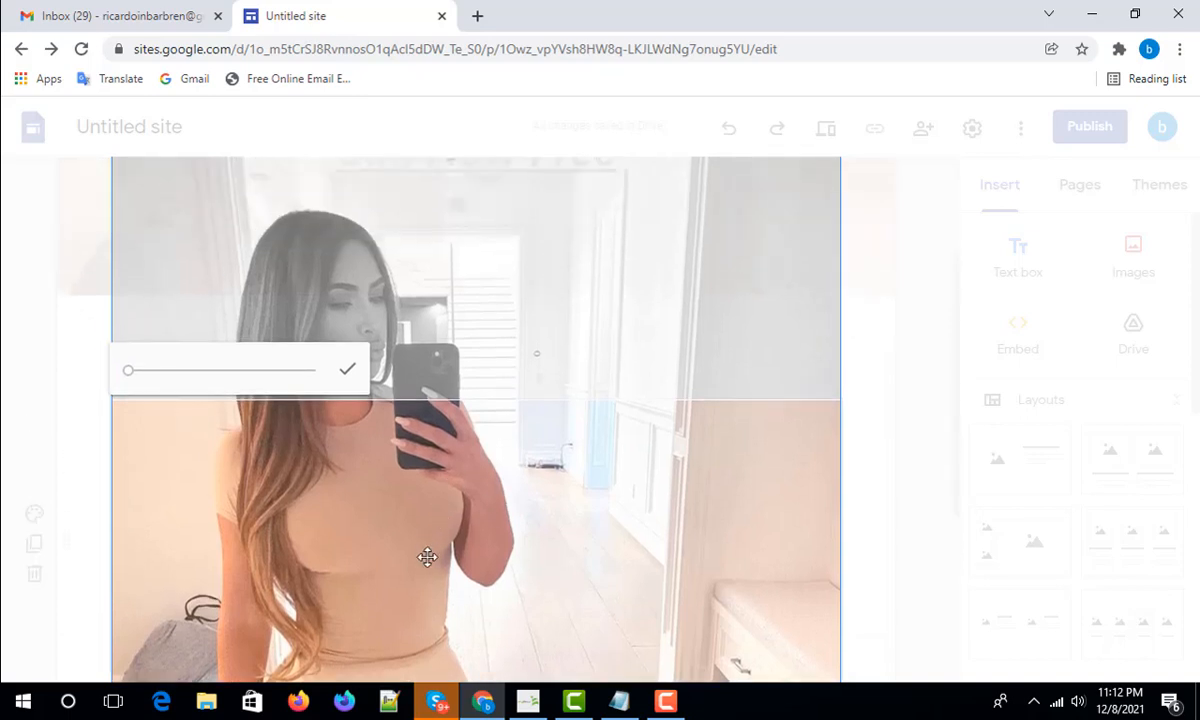
{"action": "left_click_drag", "start_coordinate": [437, 492], "coordinate": [415, 656]}
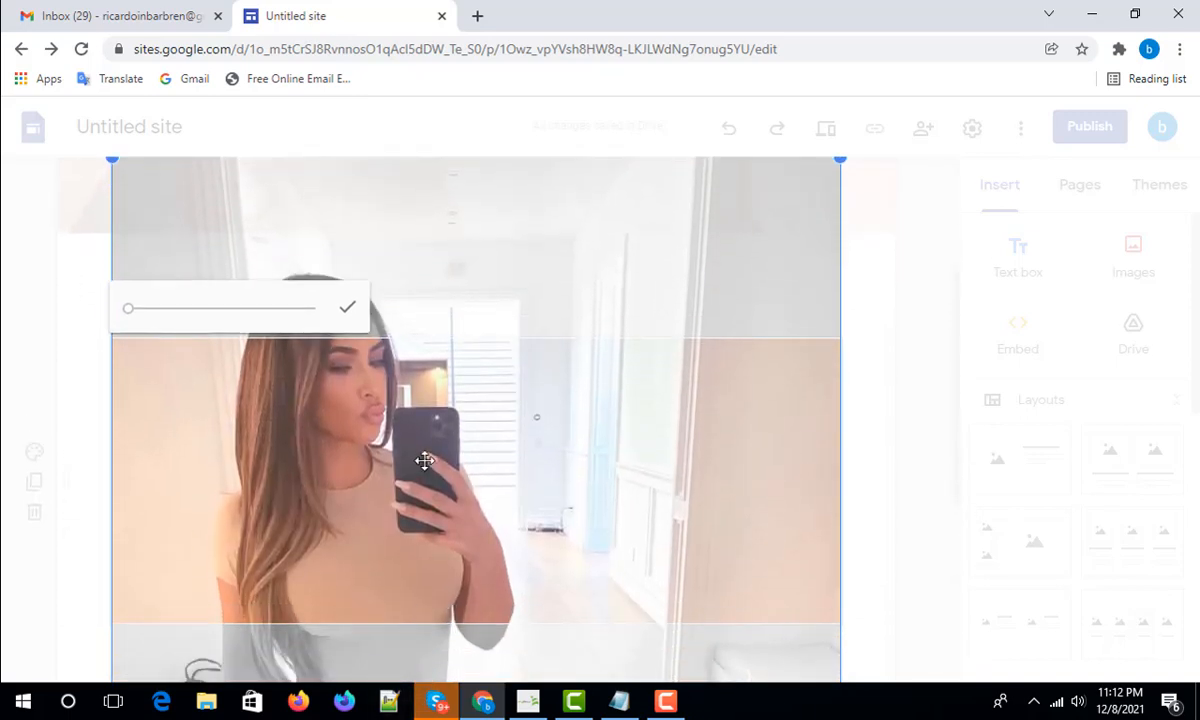
{"action": "left_click_drag", "start_coordinate": [424, 460], "coordinate": [412, 548]}
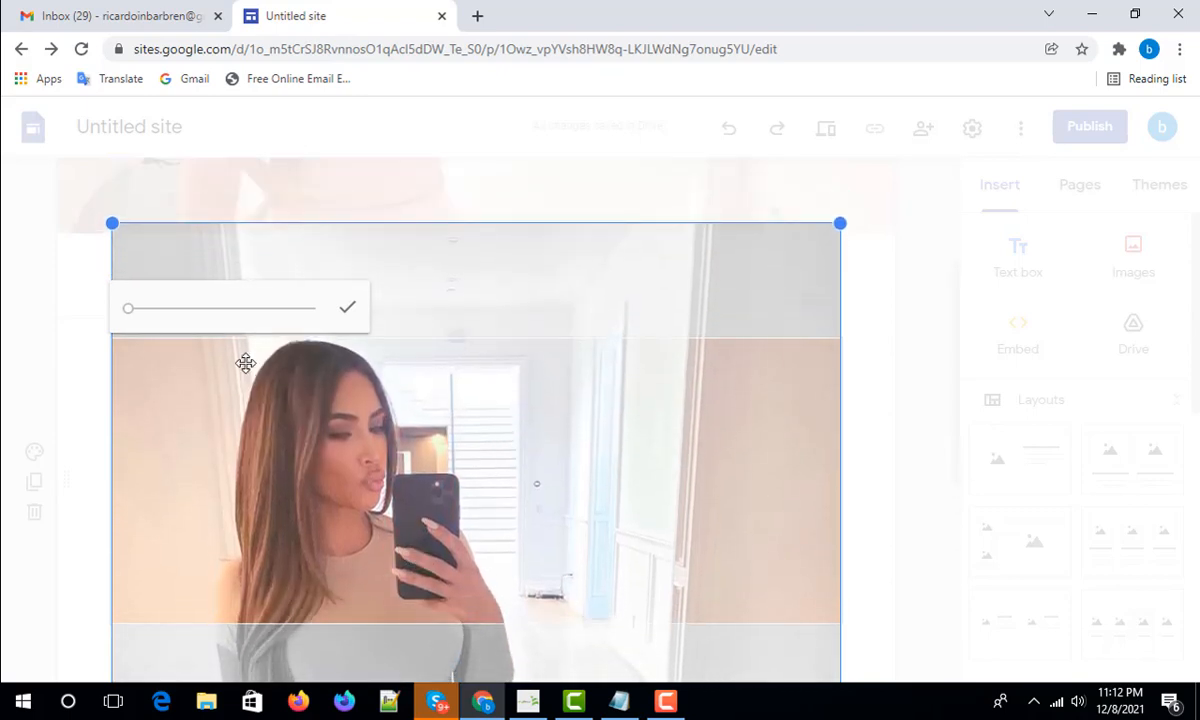
{"action": "mouse_move", "coordinate": [127, 316]}
{"action": "left_mouse_down"}
{"action": "mouse_move", "coordinate": [160, 322]}
{"action": "mouse_move", "coordinate": [129, 319]}
{"action": "left_mouse_up"}
{"action": "scroll", "coordinate": [835, 538], "scroll_direction": "down", "scroll_amount": 2}
{"action": "scroll", "coordinate": [836, 543], "scroll_direction": "down", "scroll_amount": 3}
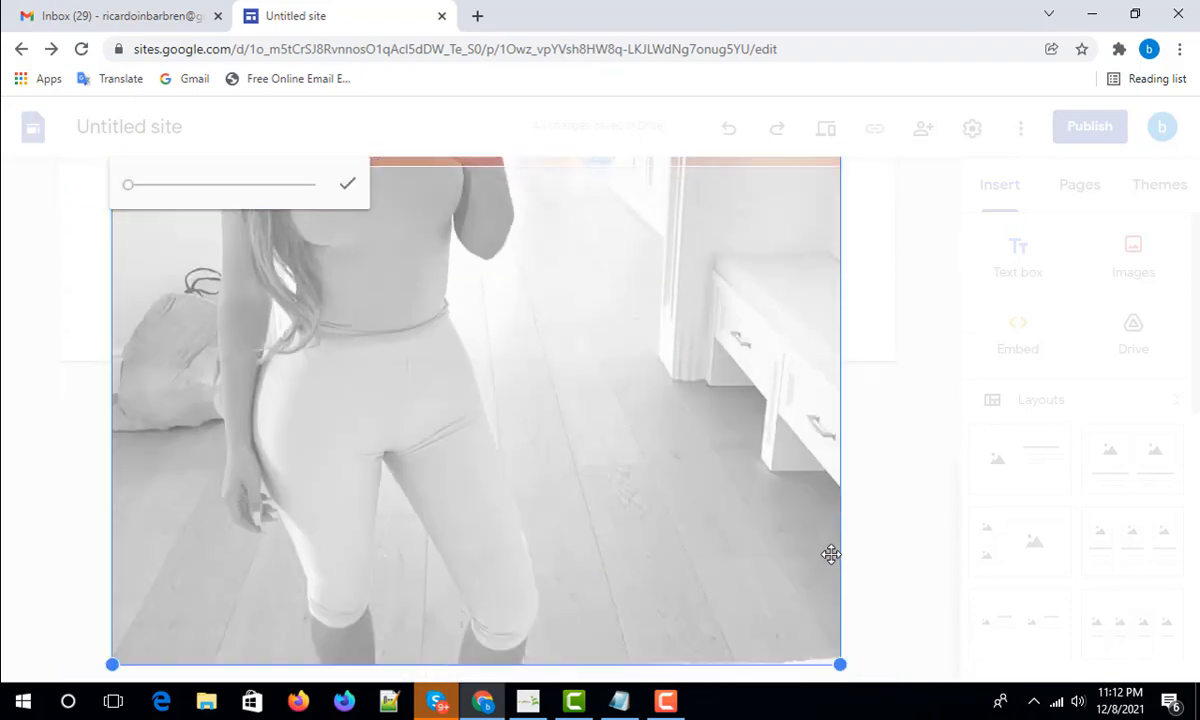
{"action": "scroll", "coordinate": [827, 563], "scroll_direction": "up", "scroll_amount": 4}
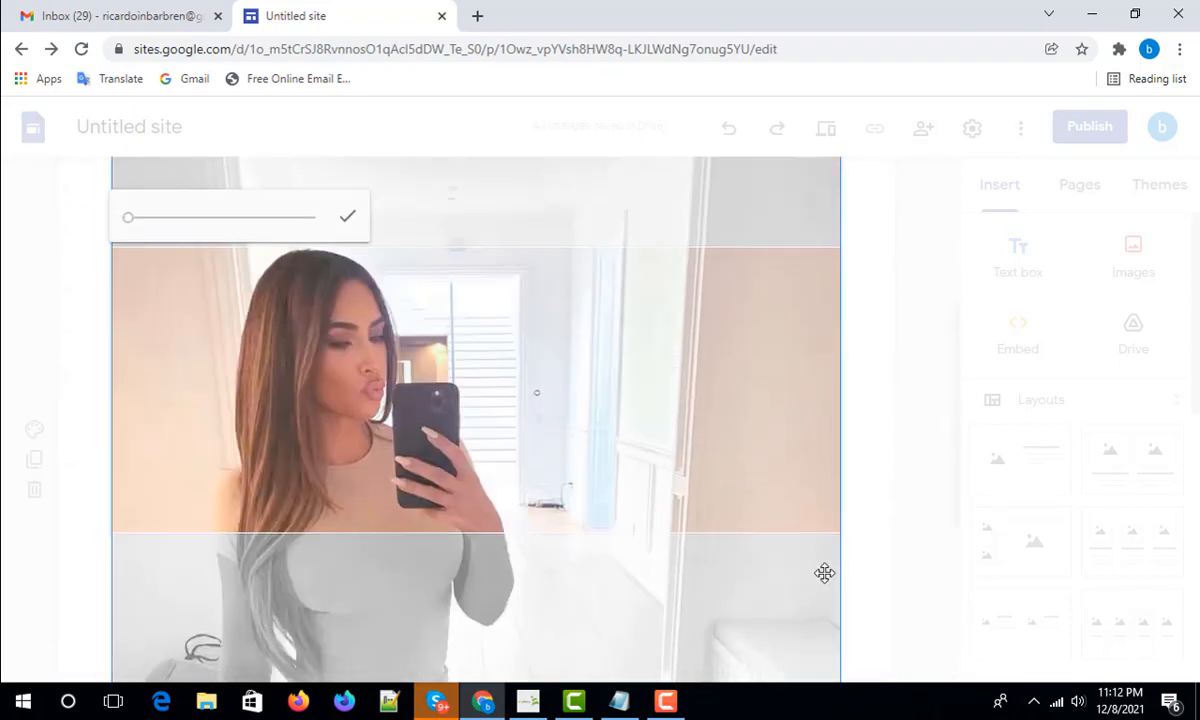
{"action": "left_click", "coordinate": [349, 229]}
{"action": "left_click", "coordinate": [643, 624]}
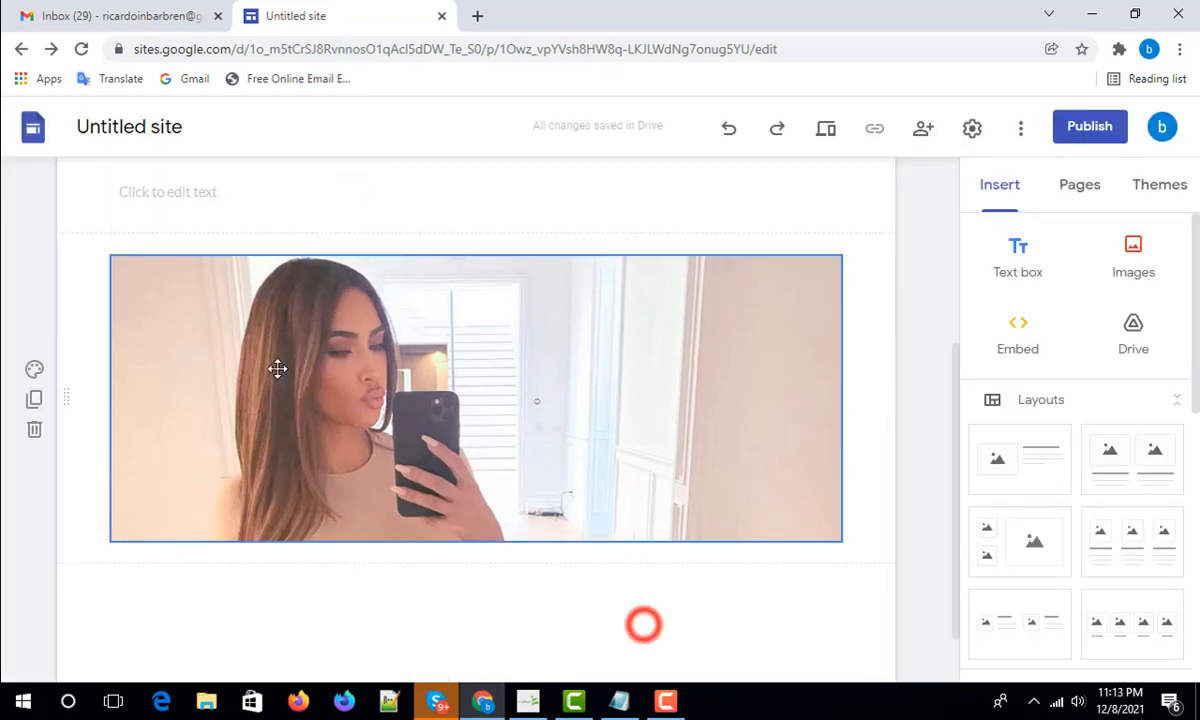
{"action": "scroll", "coordinate": [635, 428], "scroll_direction": "down", "scroll_amount": 1}
{"action": "scroll", "coordinate": [437, 458], "scroll_direction": "up", "scroll_amount": 3}
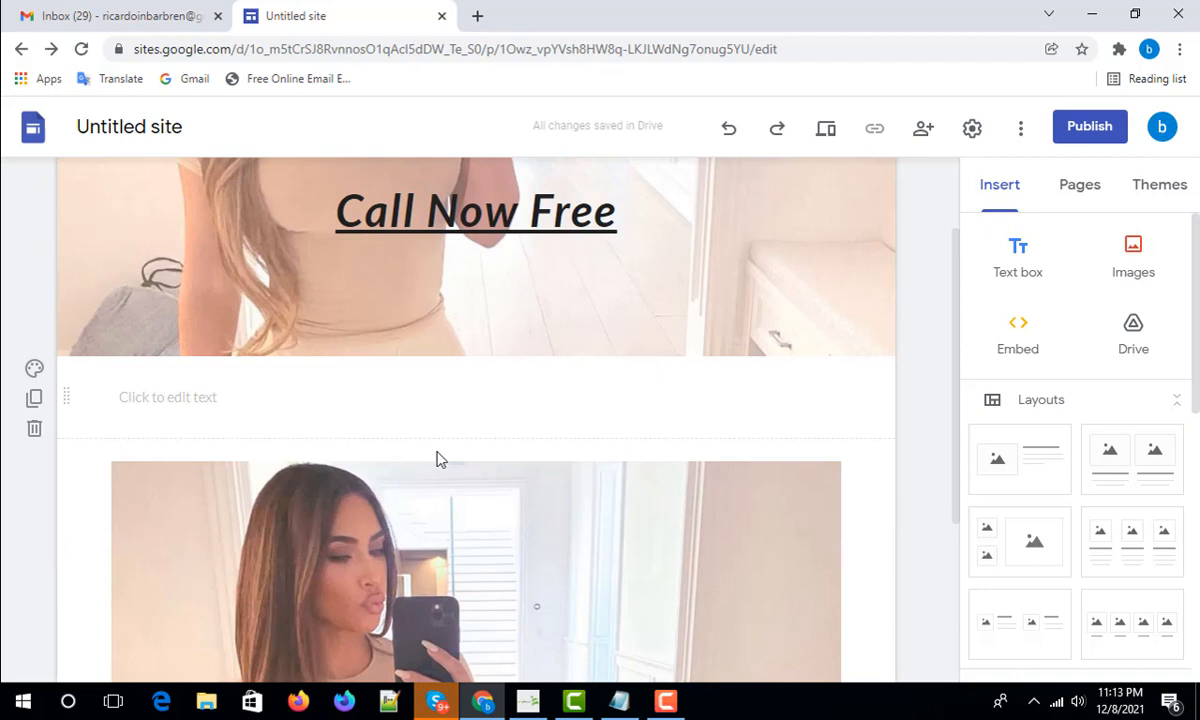
{"action": "left_click", "coordinate": [412, 515]}
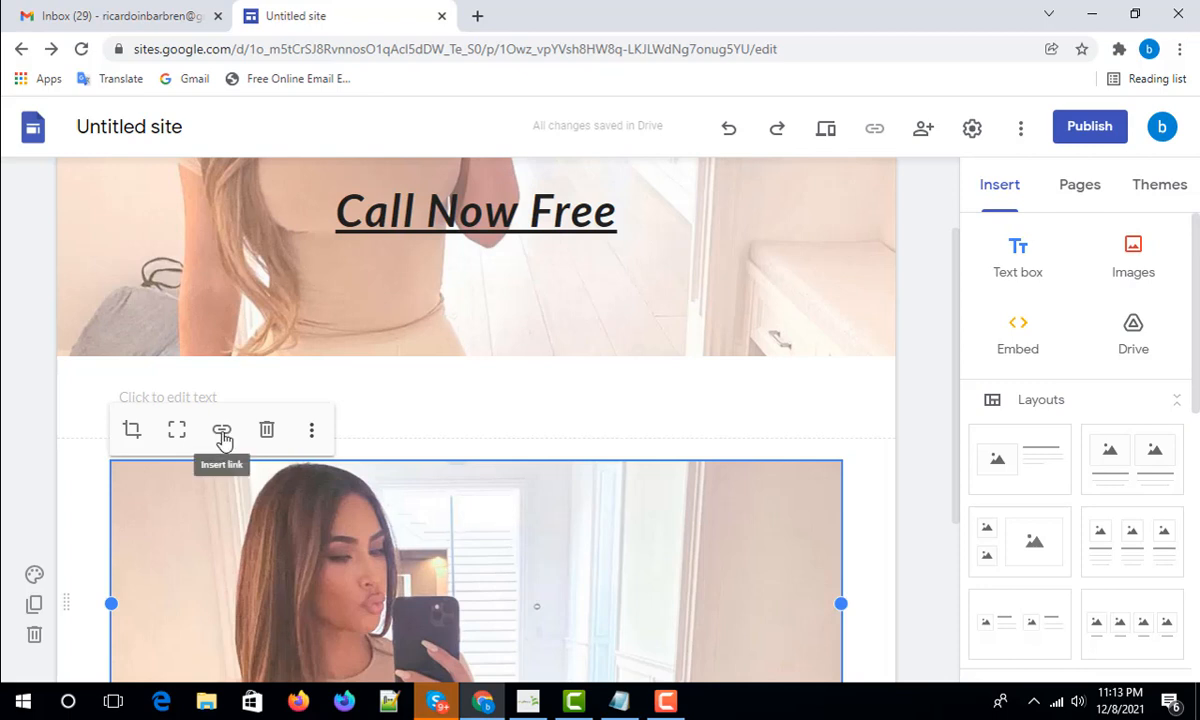
{"action": "scroll", "coordinate": [600, 490], "scroll_direction": "down", "scroll_amount": 1}
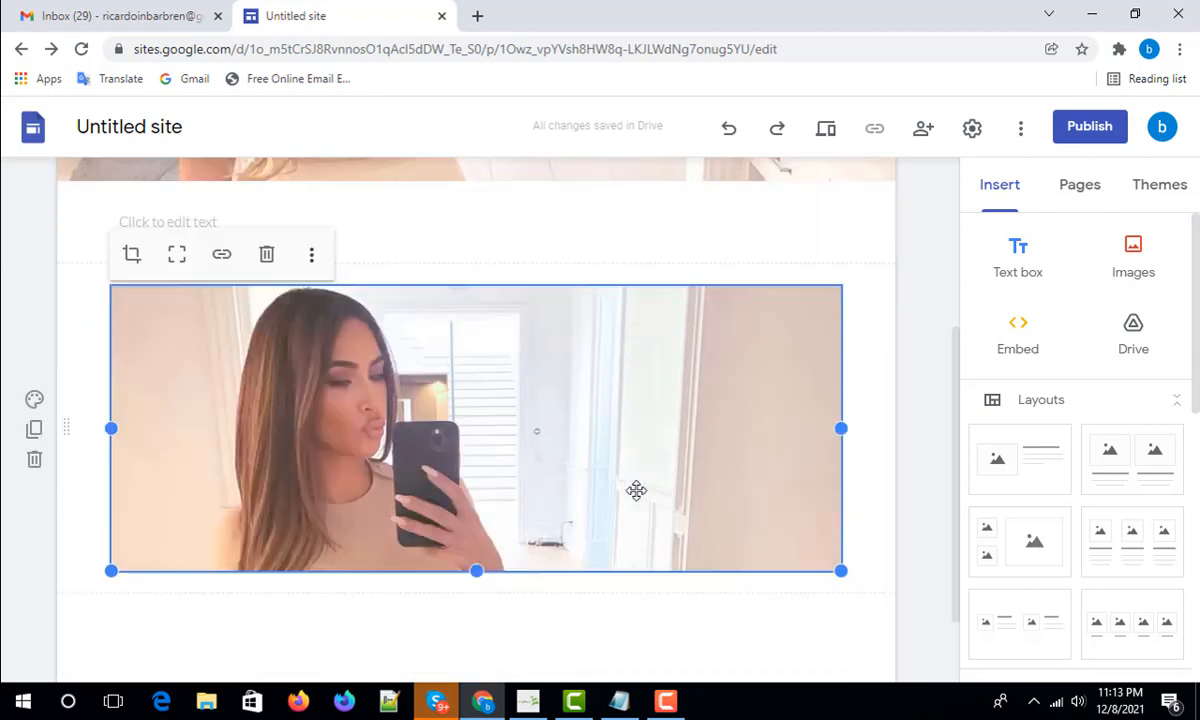
{"action": "scroll", "coordinate": [660, 360], "scroll_direction": "up", "scroll_amount": 3}
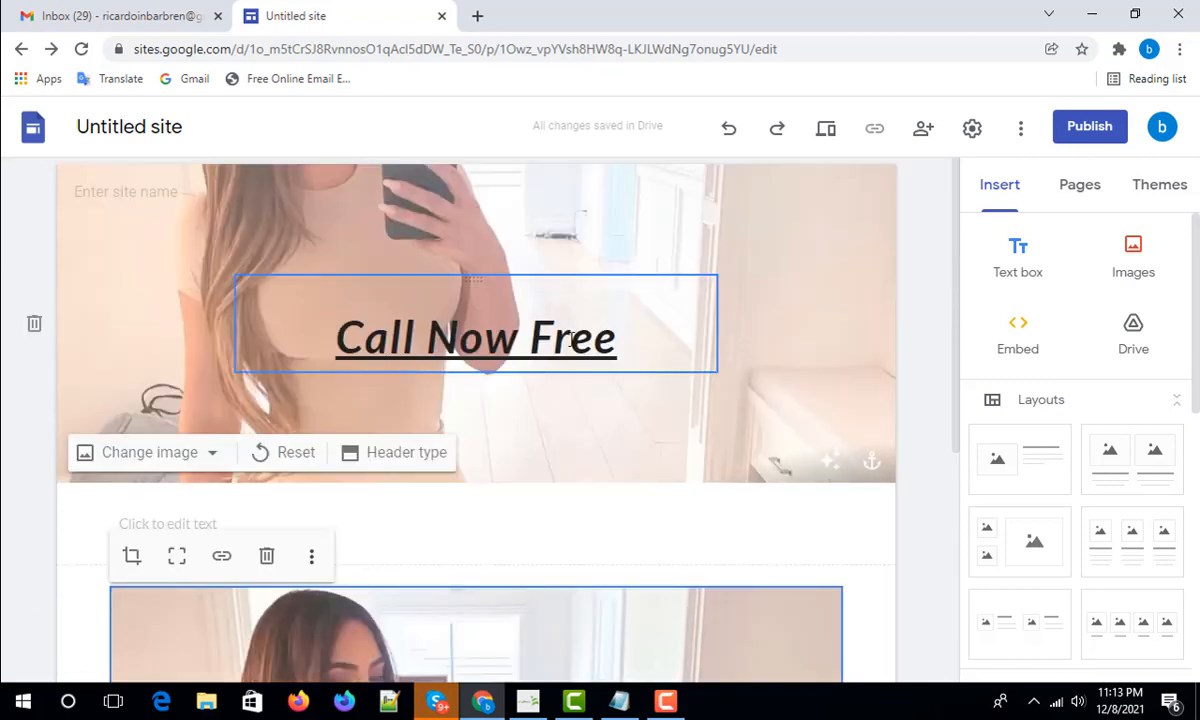
{"action": "scroll", "coordinate": [540, 335], "scroll_direction": "down", "scroll_amount": 7}
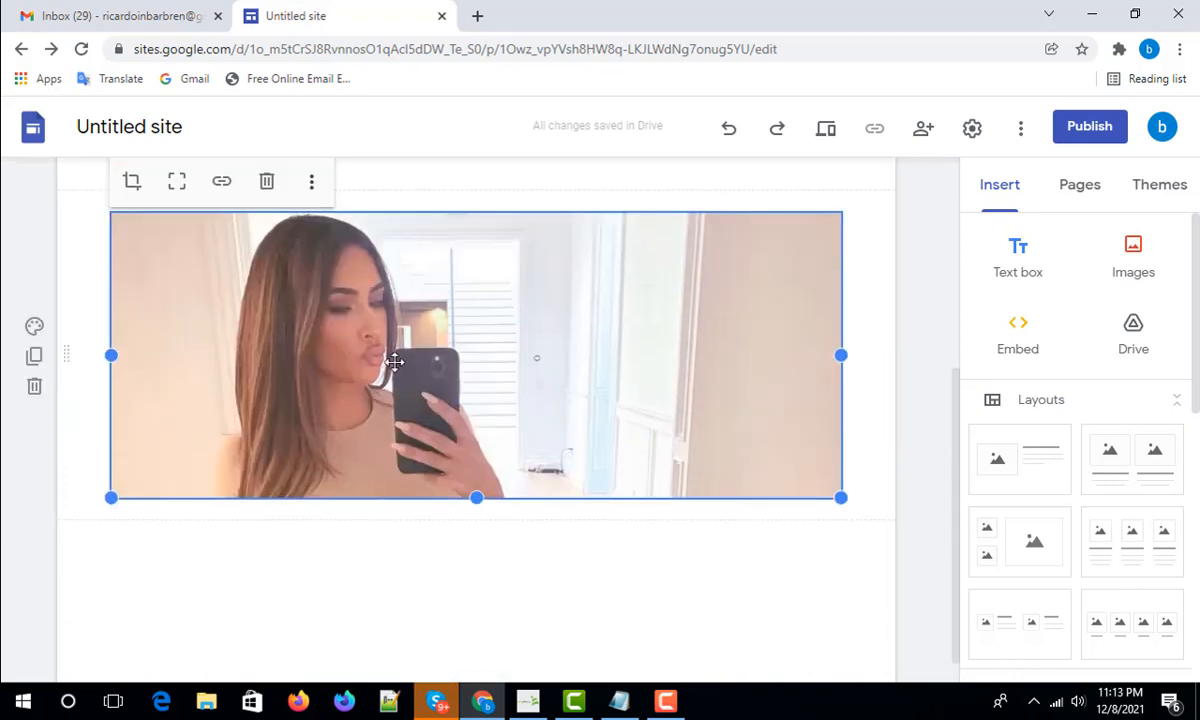
{"action": "left_click", "coordinate": [222, 183]}
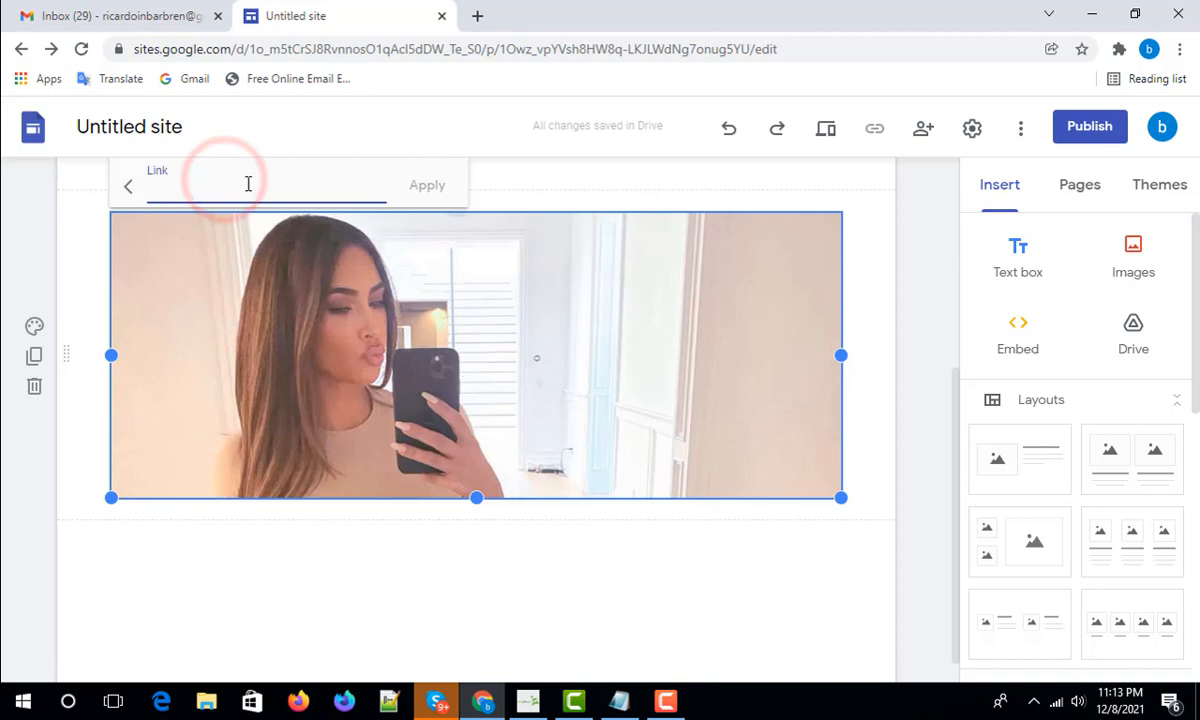
{"action": "left_click", "coordinate": [245, 182]}
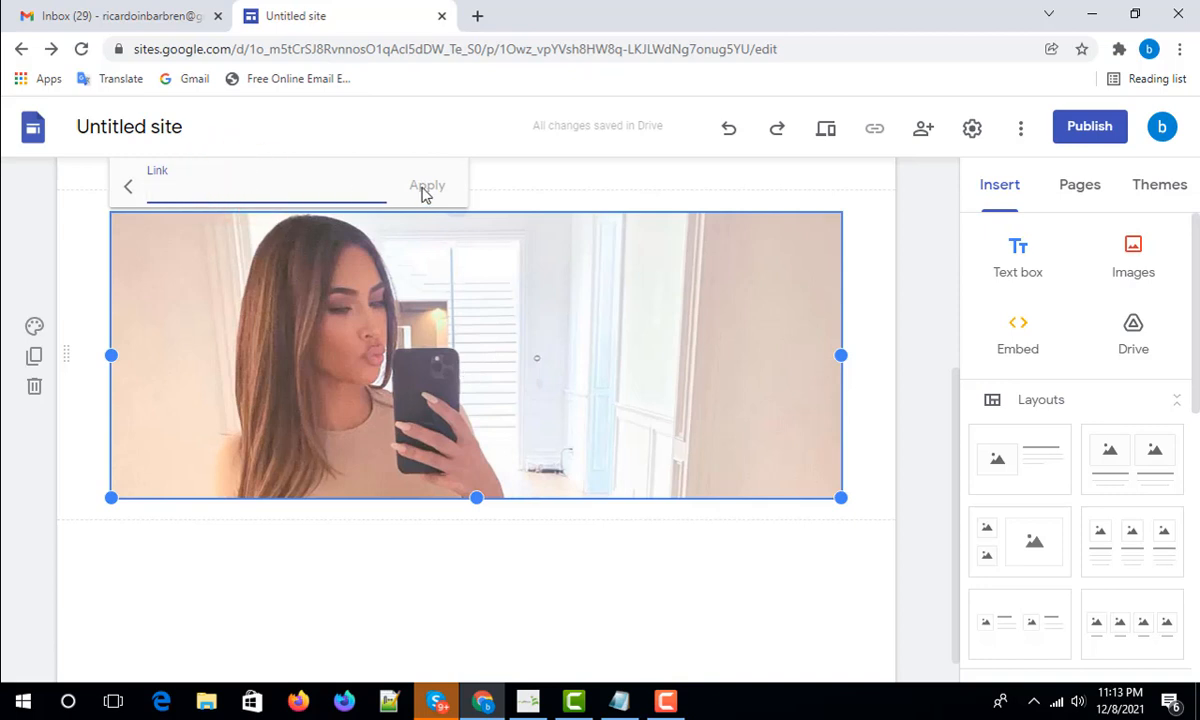
{"action": "left_click", "coordinate": [877, 292]}
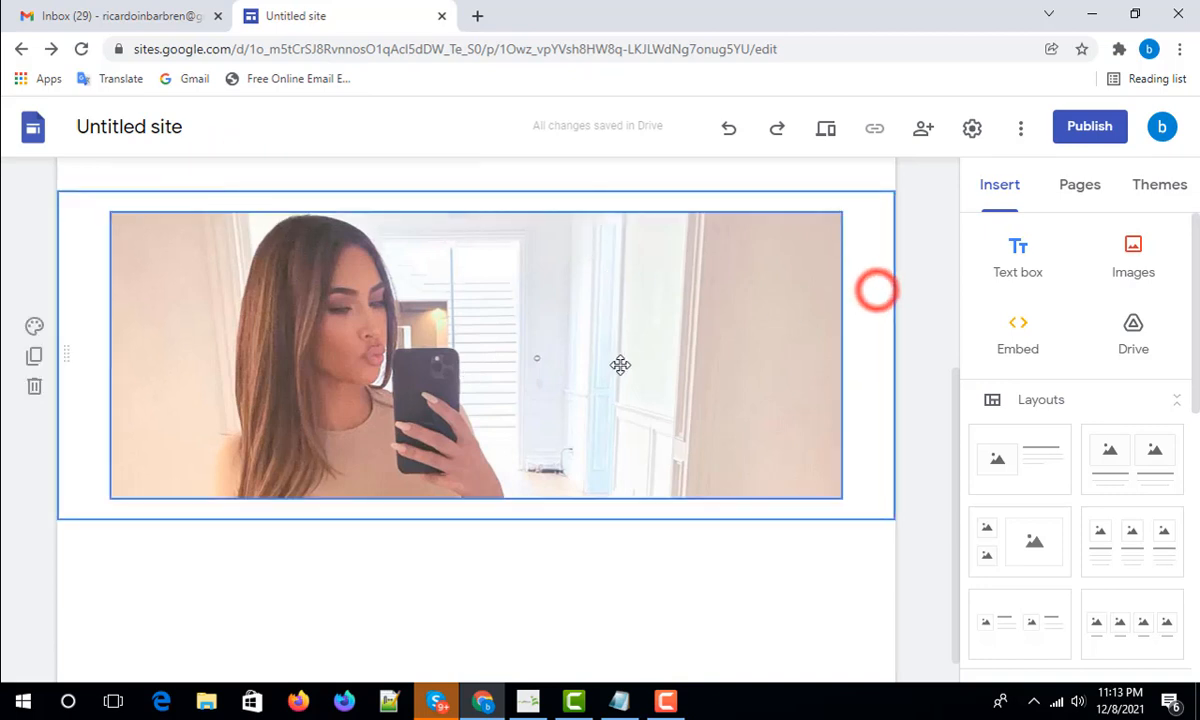
{"action": "scroll", "coordinate": [620, 365], "scroll_direction": "up", "scroll_amount": 2}
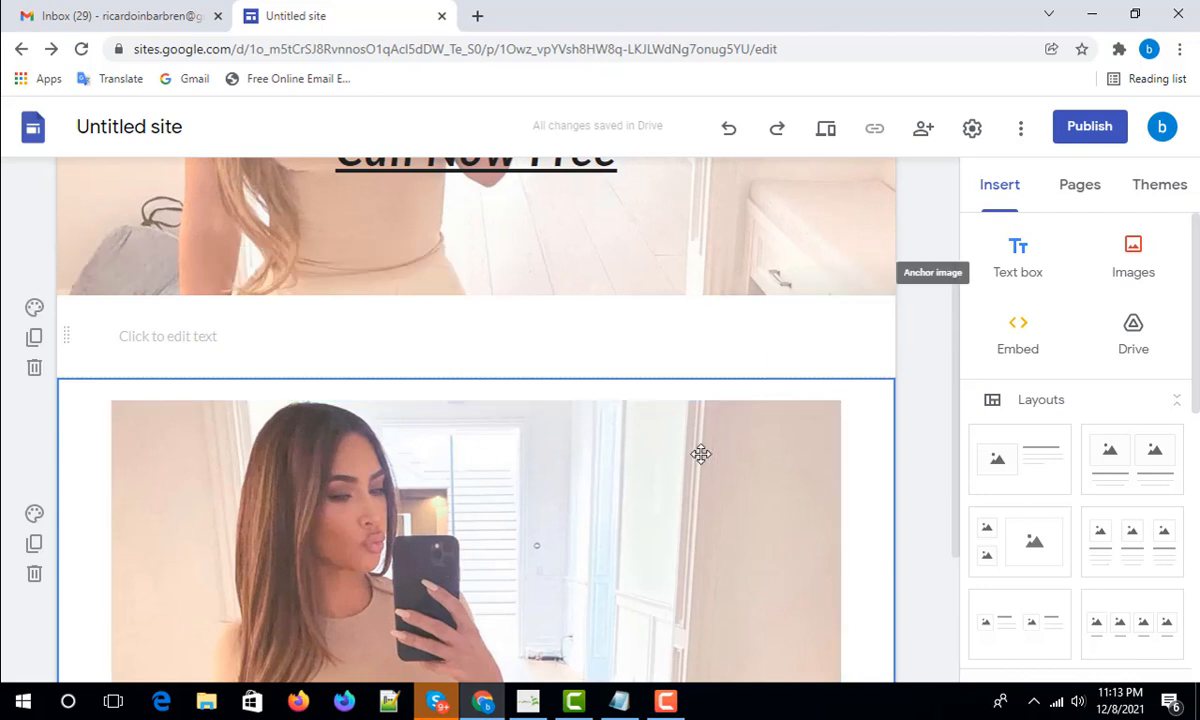
{"action": "left_click", "coordinate": [745, 430]}
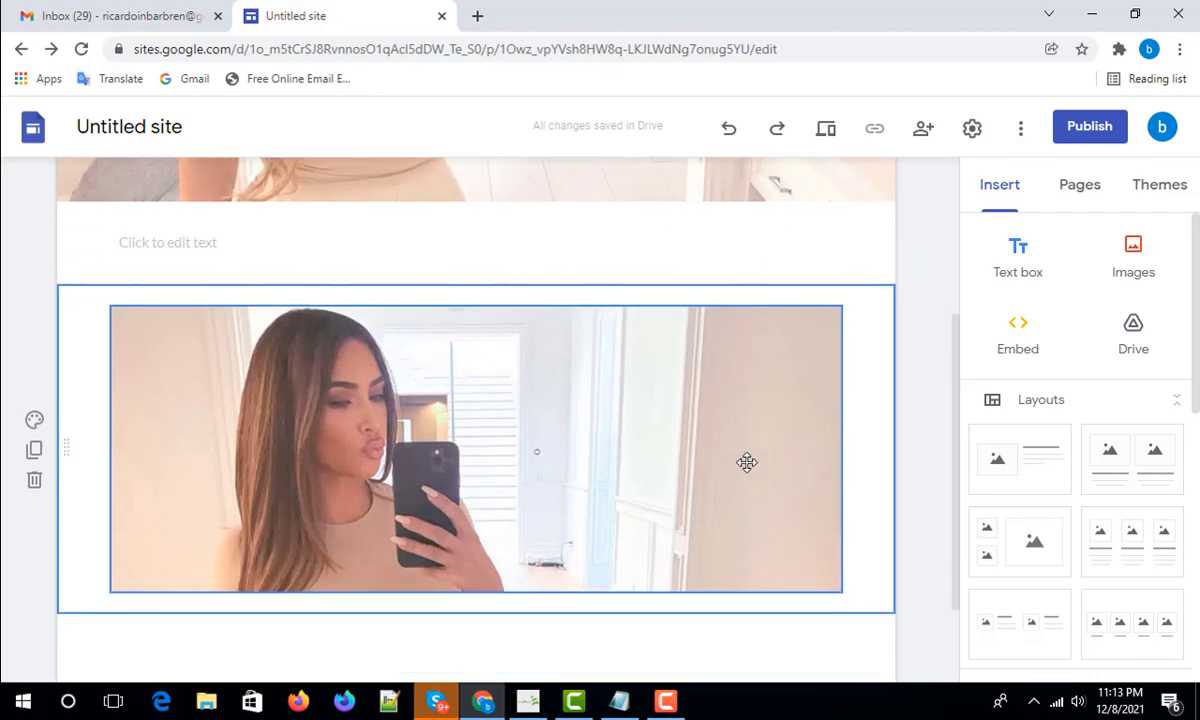
{"action": "scroll", "coordinate": [662, 458], "scroll_direction": "down", "scroll_amount": 1}
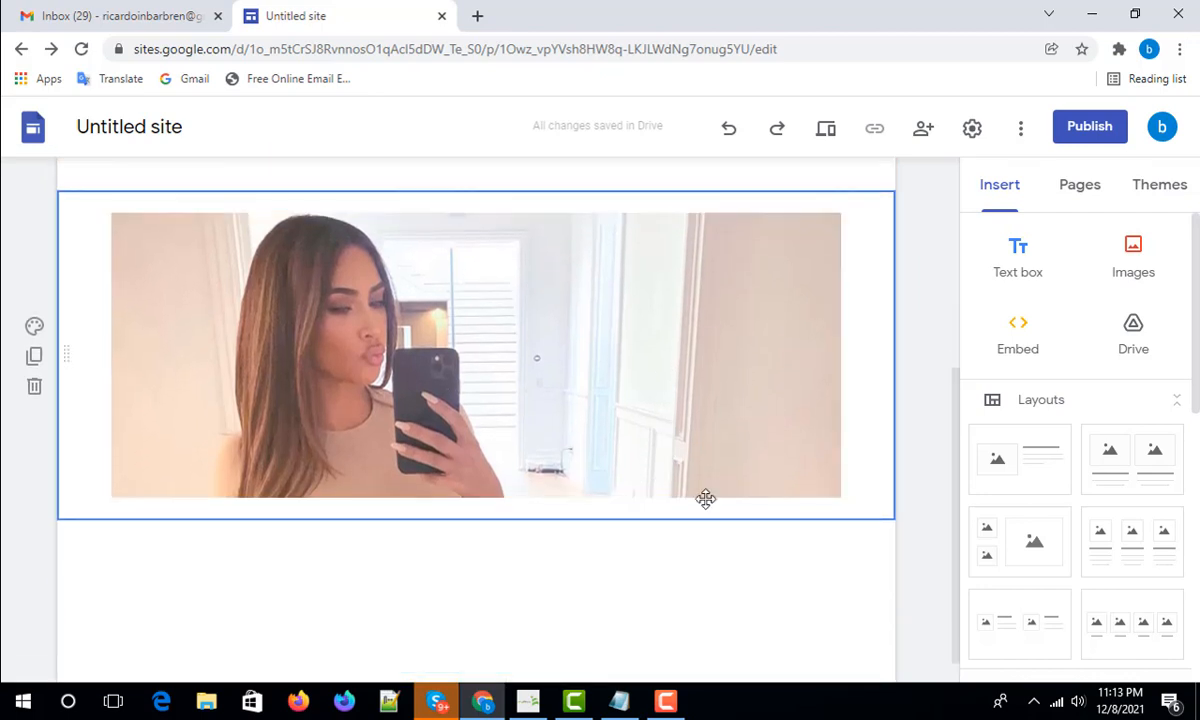
{"action": "scroll", "coordinate": [525, 453], "scroll_direction": "down", "scroll_amount": 1}
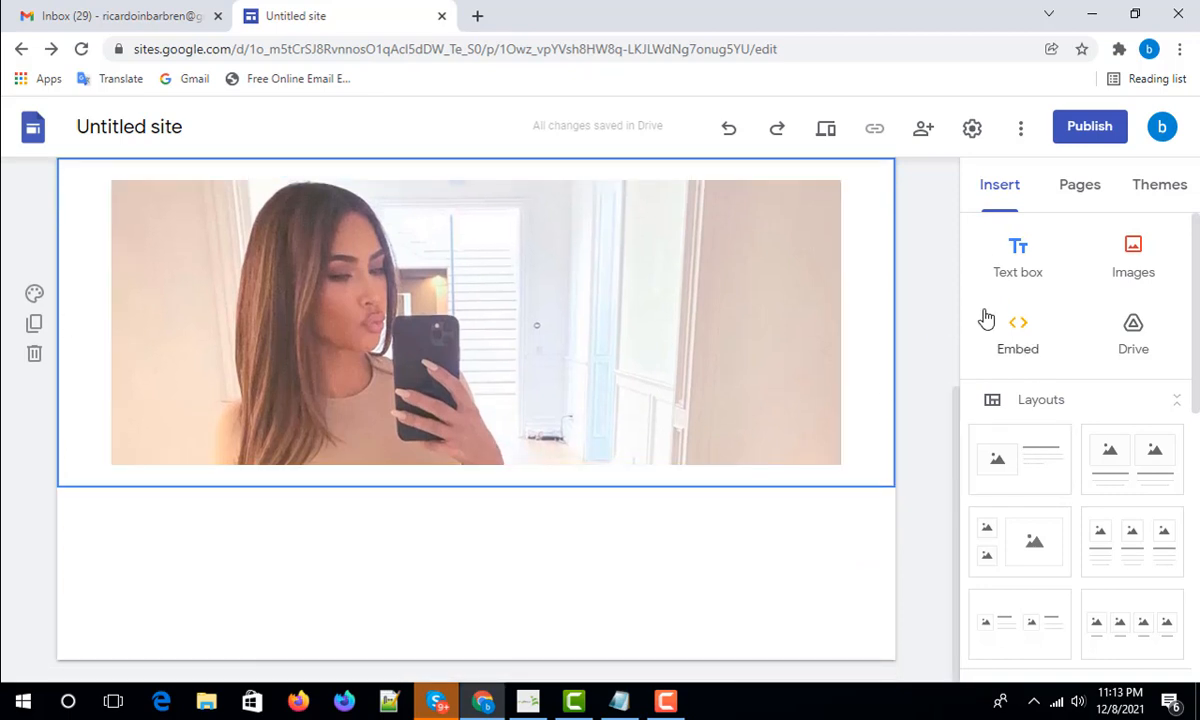
{"action": "scroll", "coordinate": [1047, 466], "scroll_direction": "down", "scroll_amount": 1}
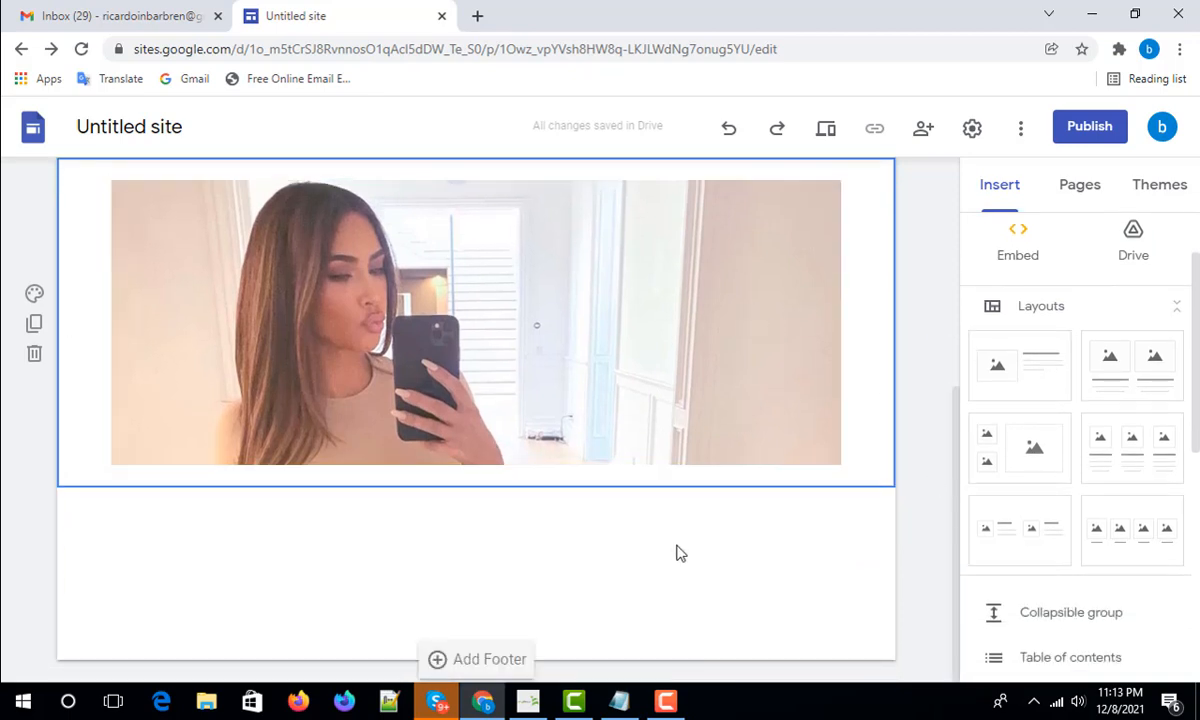
- Add an image-and-text layout section below the cropped photo
{"action": "left_click", "coordinate": [676, 553]}
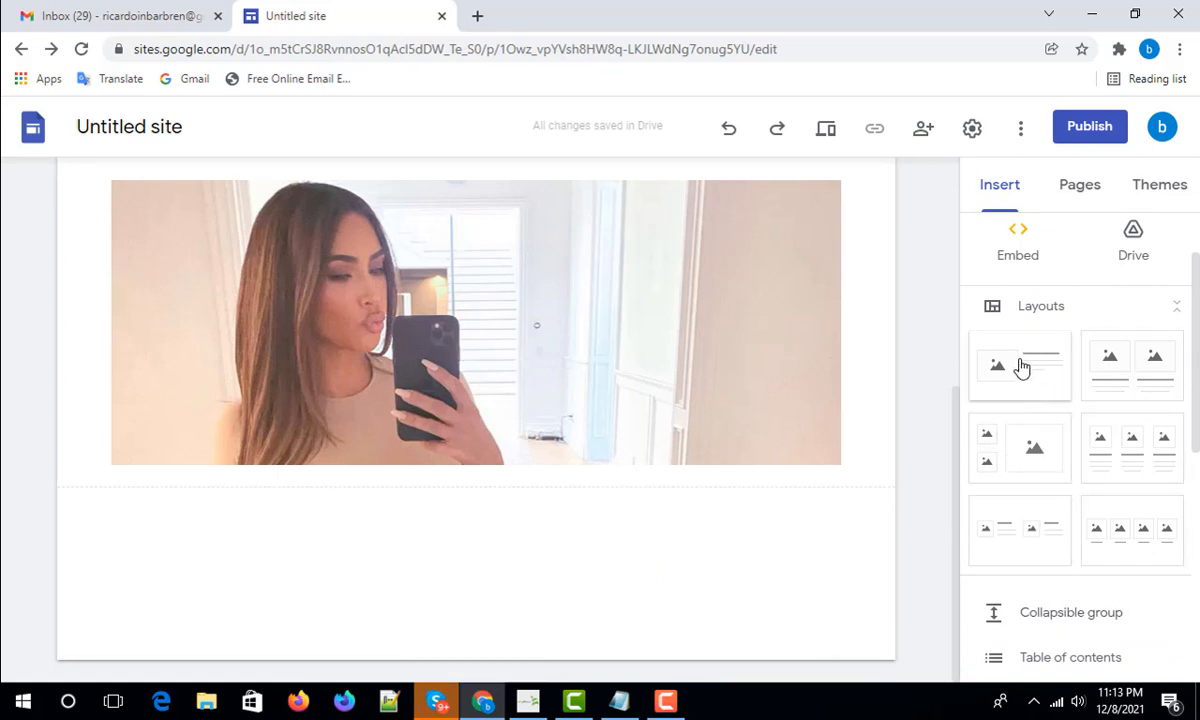
{"action": "left_click_drag", "start_coordinate": [1020, 366], "coordinate": [303, 595]}
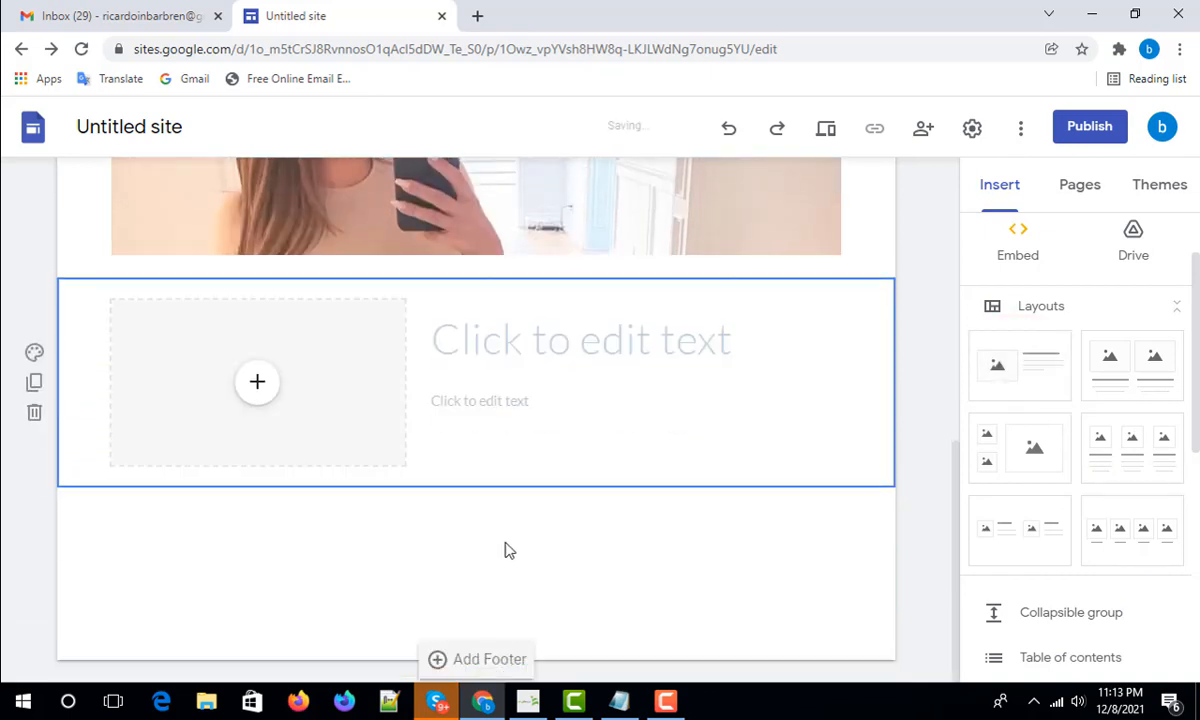
{"action": "left_click", "coordinate": [452, 337]}
{"action": "left_click", "coordinate": [520, 332]}
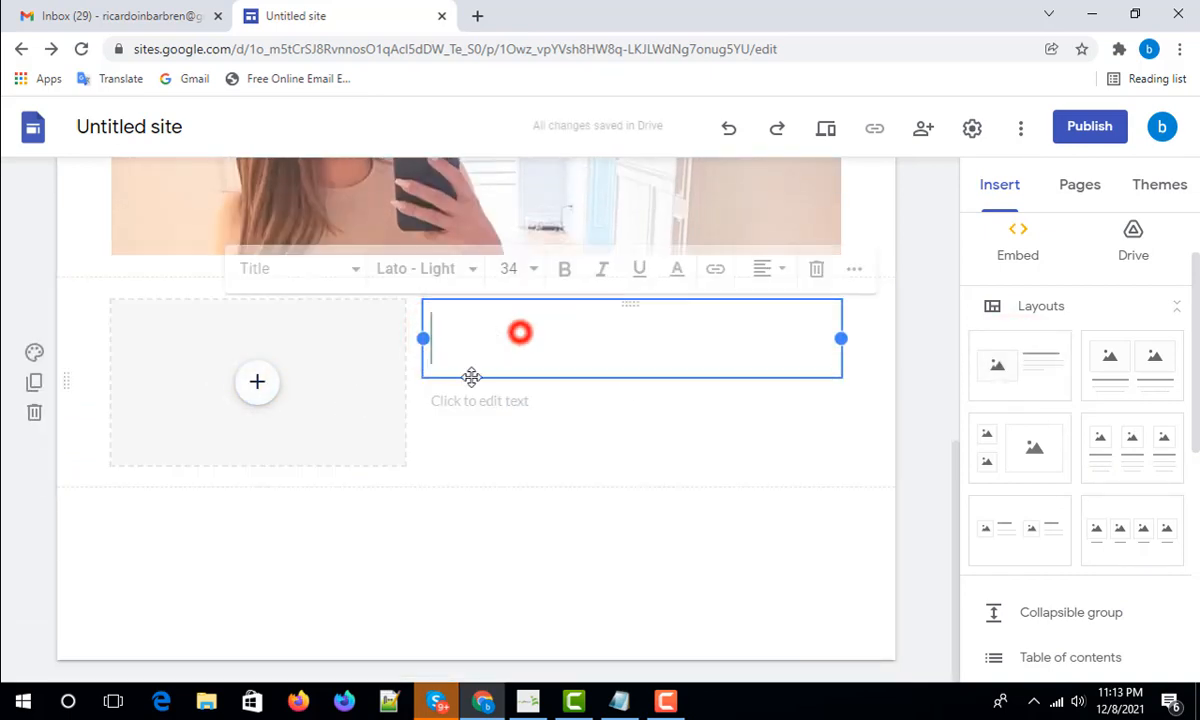
{"action": "left_click", "coordinate": [525, 412]}
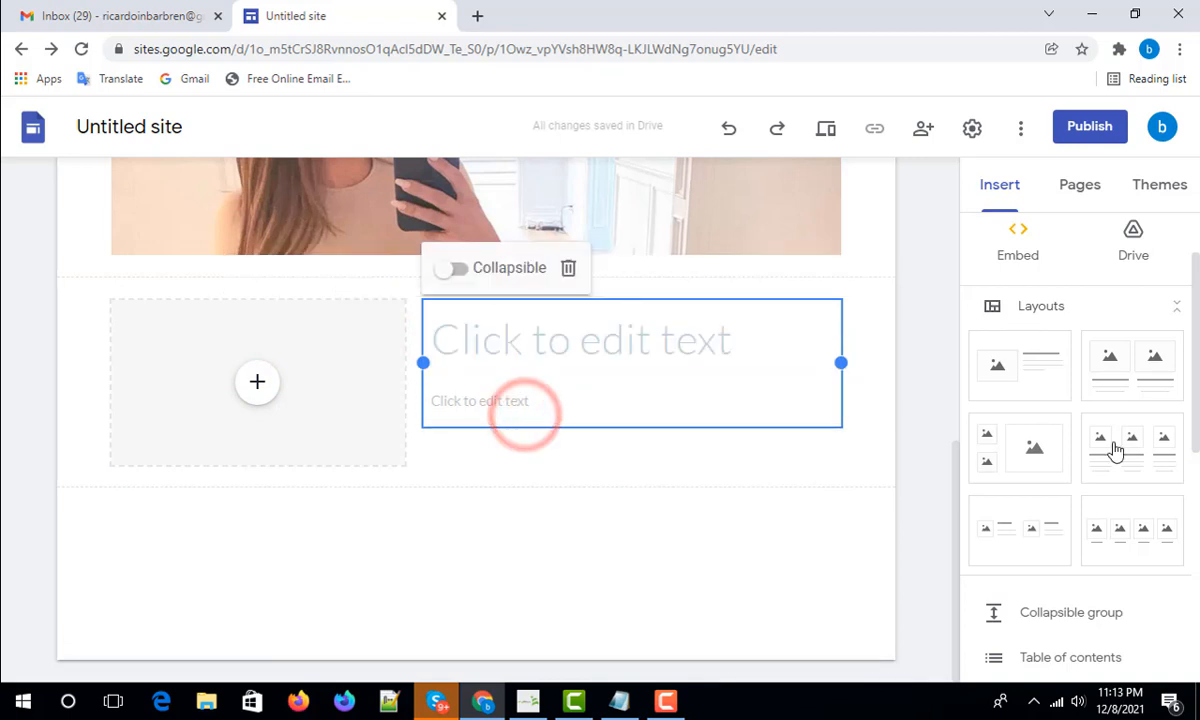
- Add a three-column image layout section beneath it
{"action": "left_click_drag", "start_coordinate": [1122, 447], "coordinate": [462, 592]}
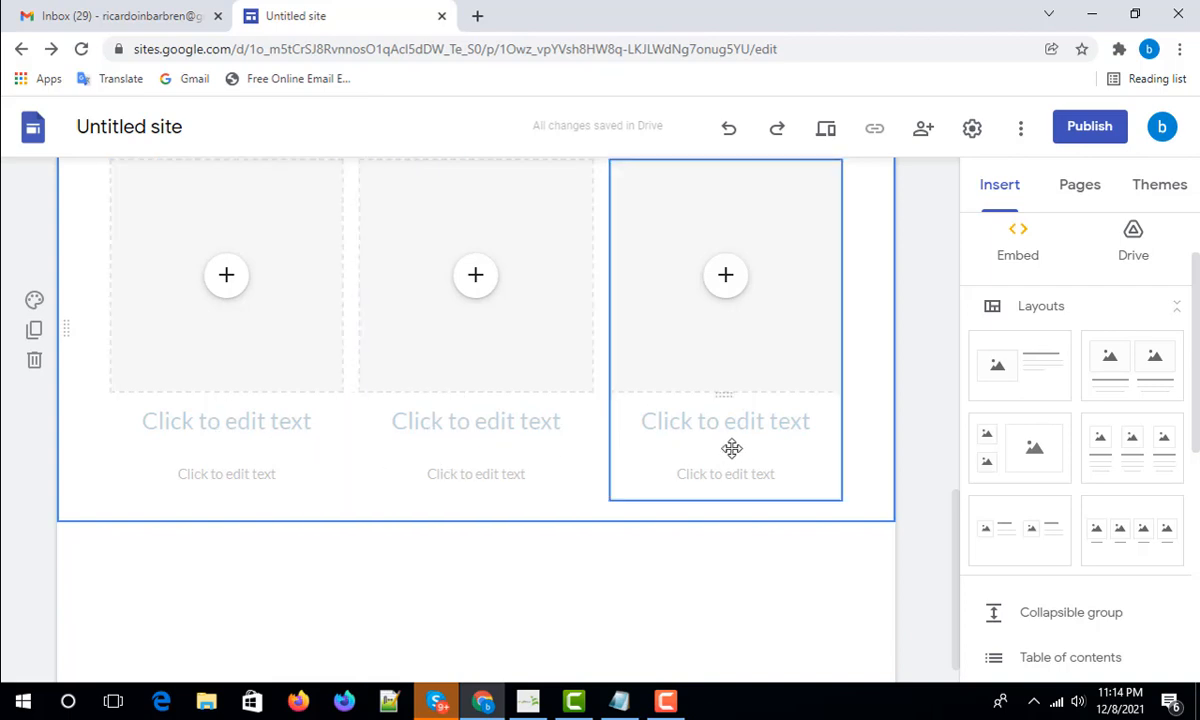
{"action": "scroll", "coordinate": [803, 437], "scroll_direction": "up", "scroll_amount": 2}
{"action": "double_click", "coordinate": [857, 427]}
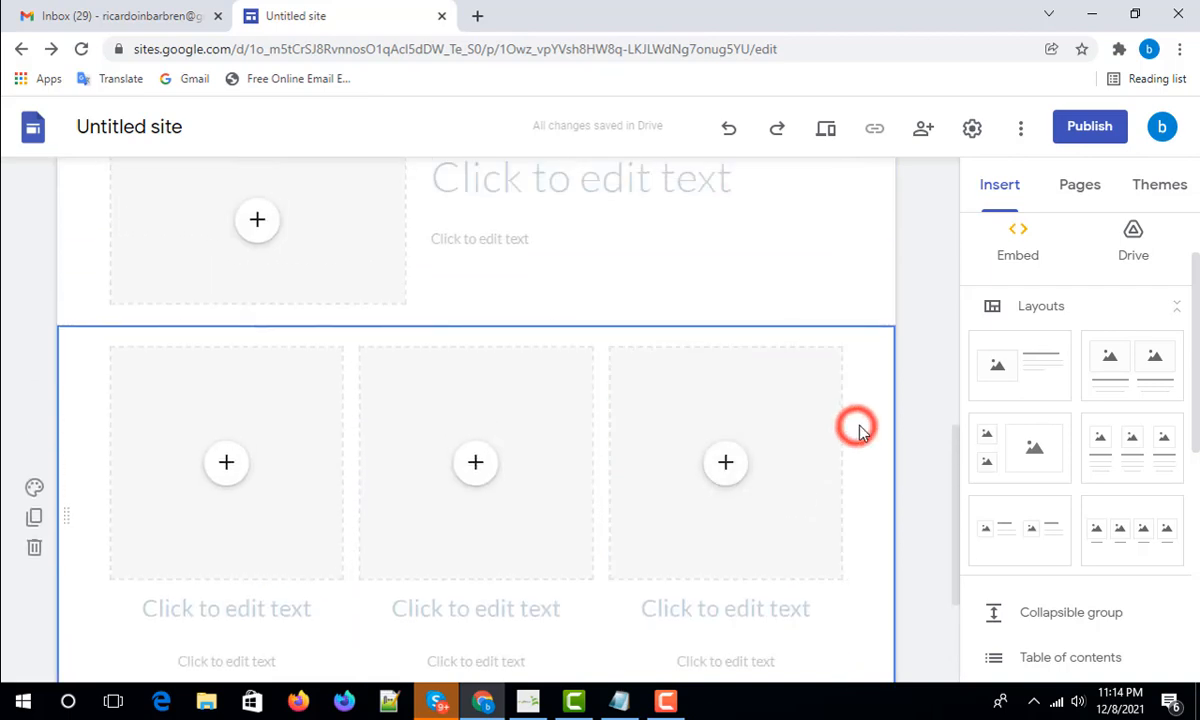
{"action": "left_click", "coordinate": [861, 427]}
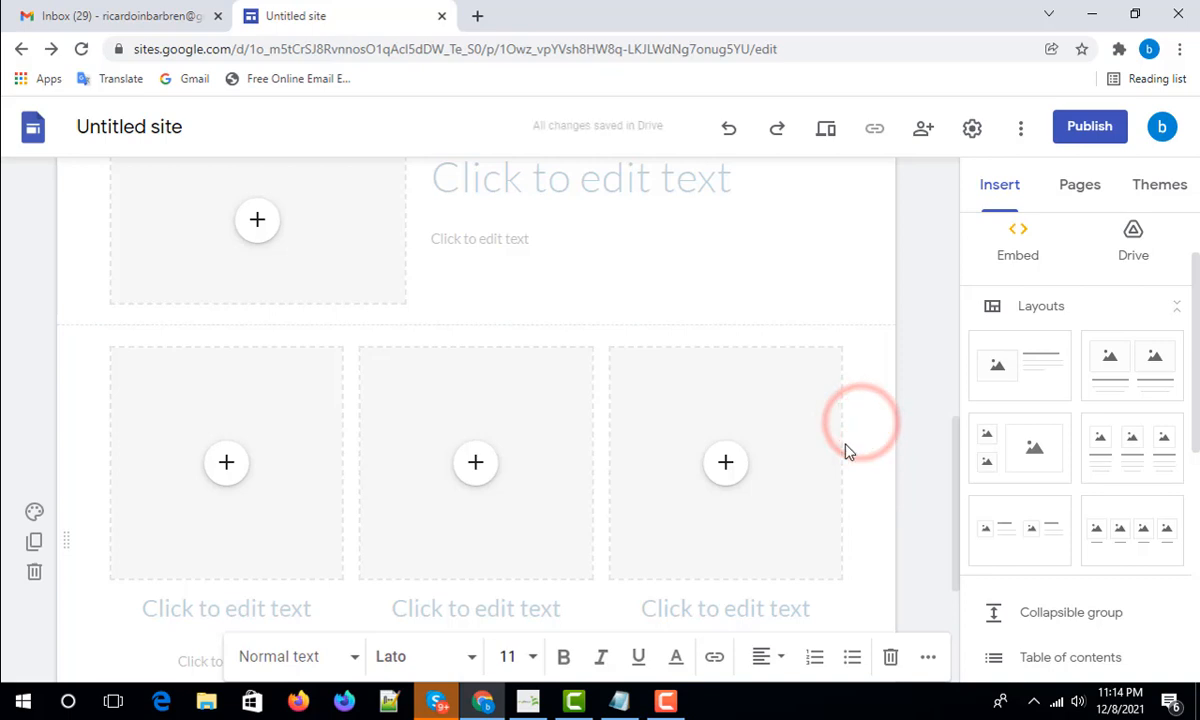
{"action": "left_click", "coordinate": [890, 656]}
{"action": "scroll", "coordinate": [793, 368], "scroll_direction": "up", "scroll_amount": 10}
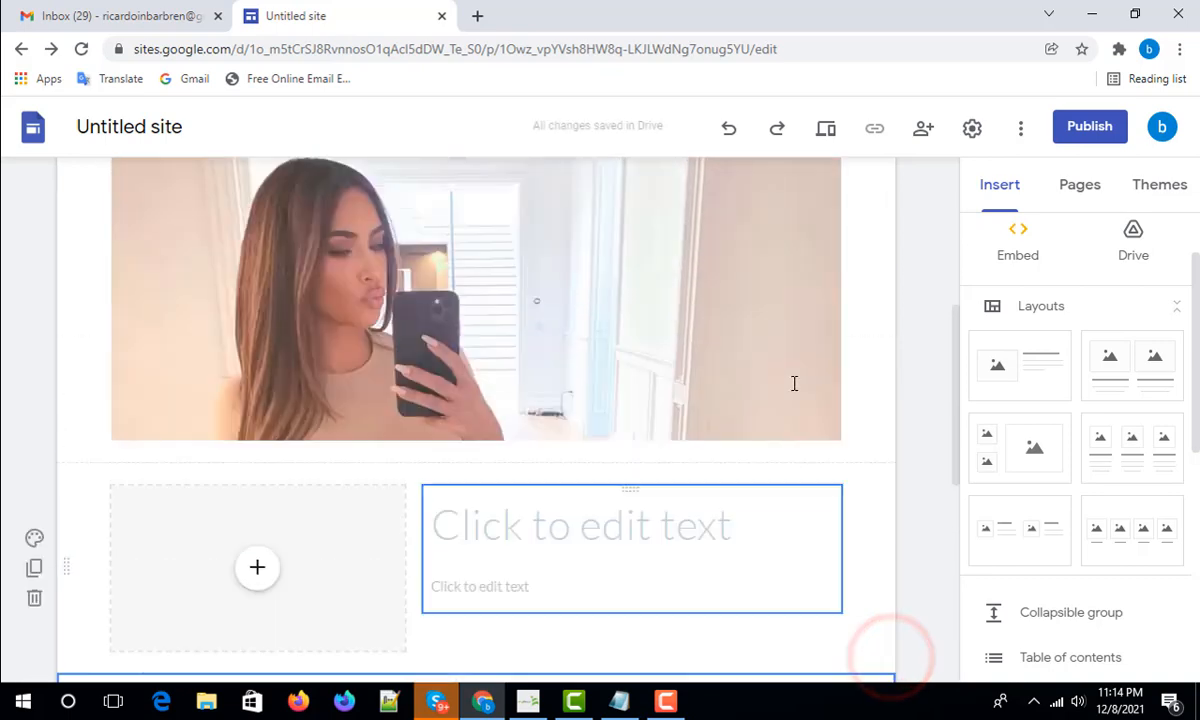
{"action": "scroll", "coordinate": [550, 333], "scroll_direction": "up", "scroll_amount": 2}
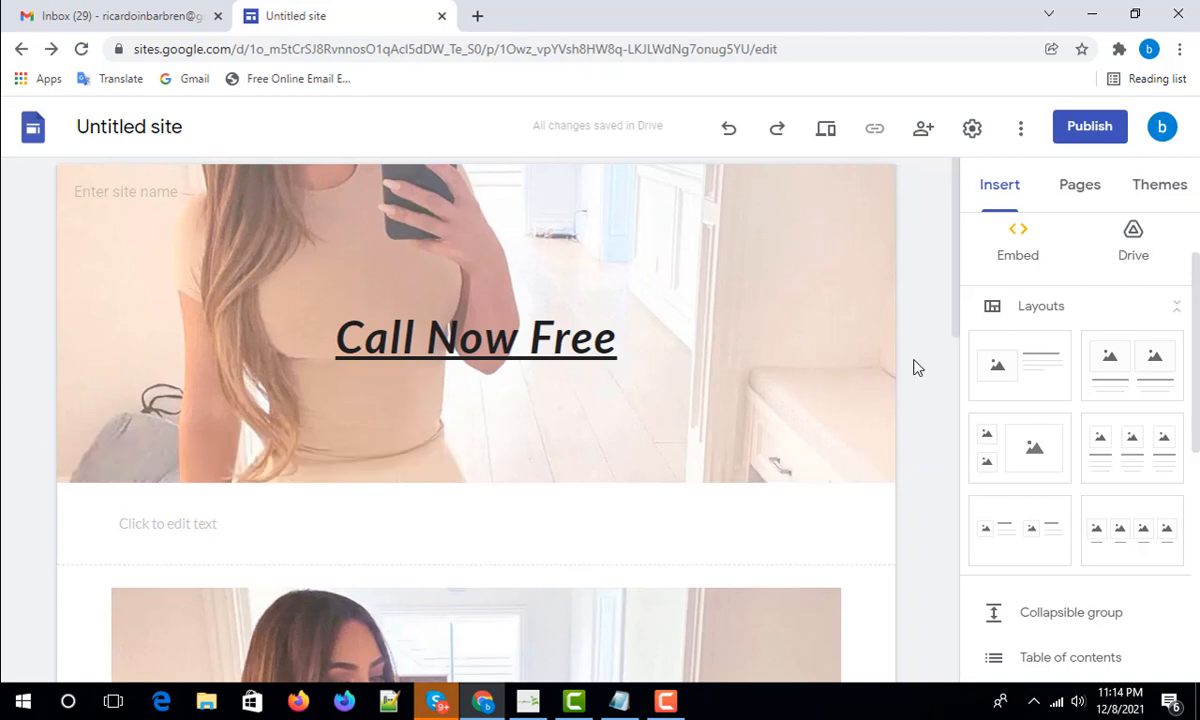
- Preview the site at tablet and phone widths, then exit back to the editor
{"action": "left_click", "coordinate": [826, 131]}
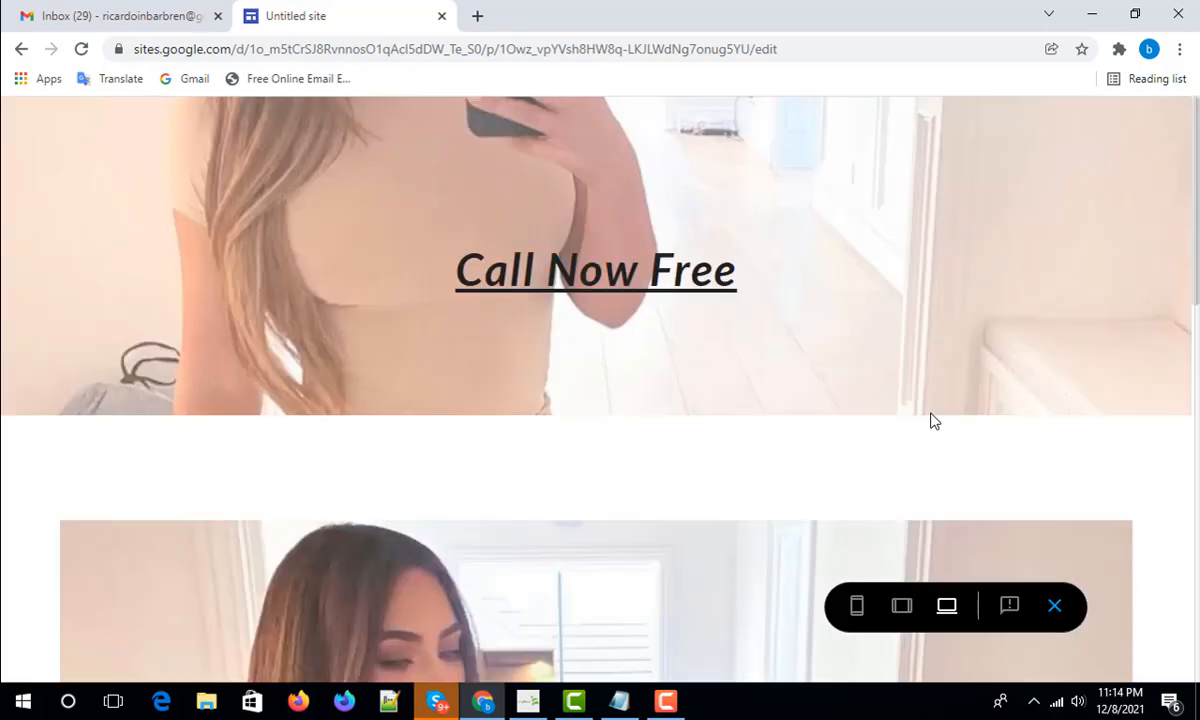
{"action": "scroll", "coordinate": [704, 468], "scroll_direction": "down", "scroll_amount": 3}
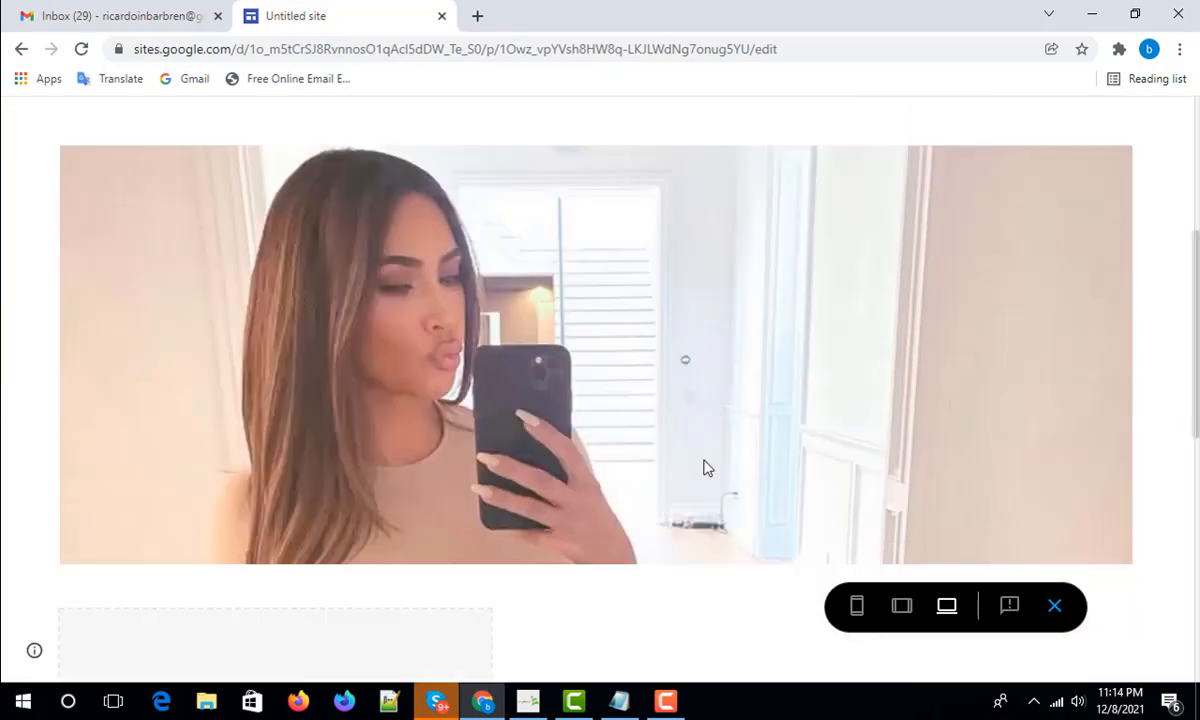
{"action": "scroll", "coordinate": [703, 469], "scroll_direction": "up", "scroll_amount": 3}
{"action": "scroll", "coordinate": [696, 455], "scroll_direction": "down", "scroll_amount": 2}
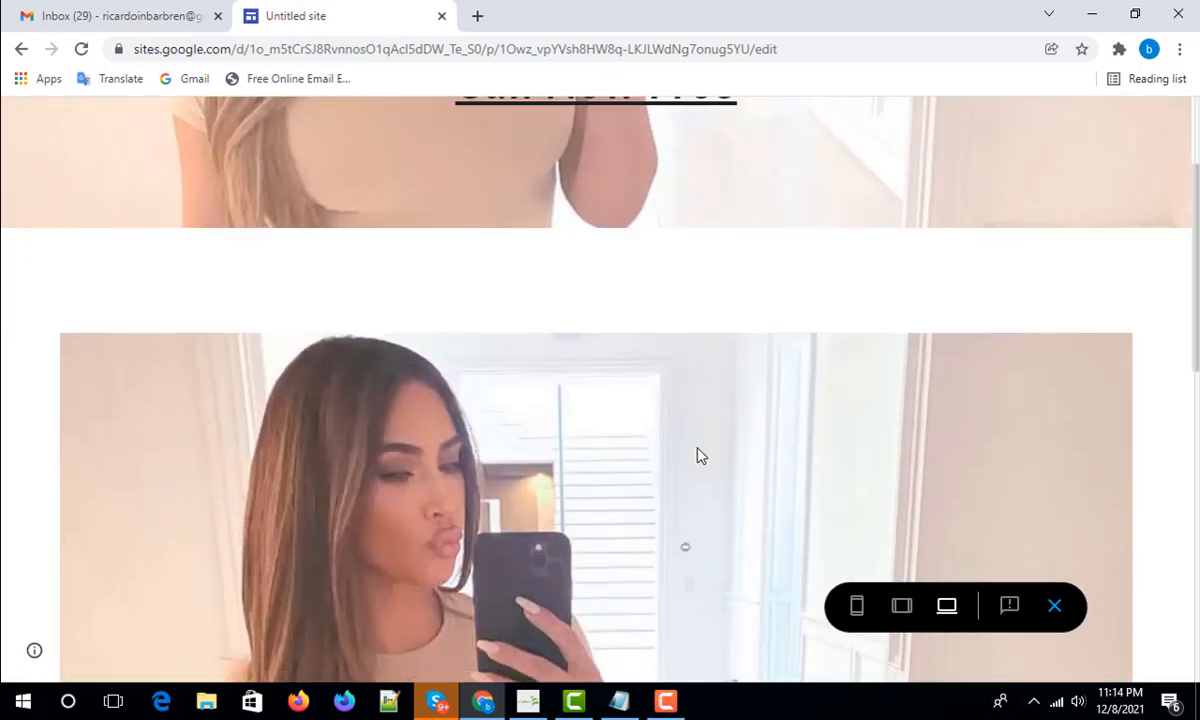
{"action": "scroll", "coordinate": [696, 455], "scroll_direction": "up", "scroll_amount": 2}
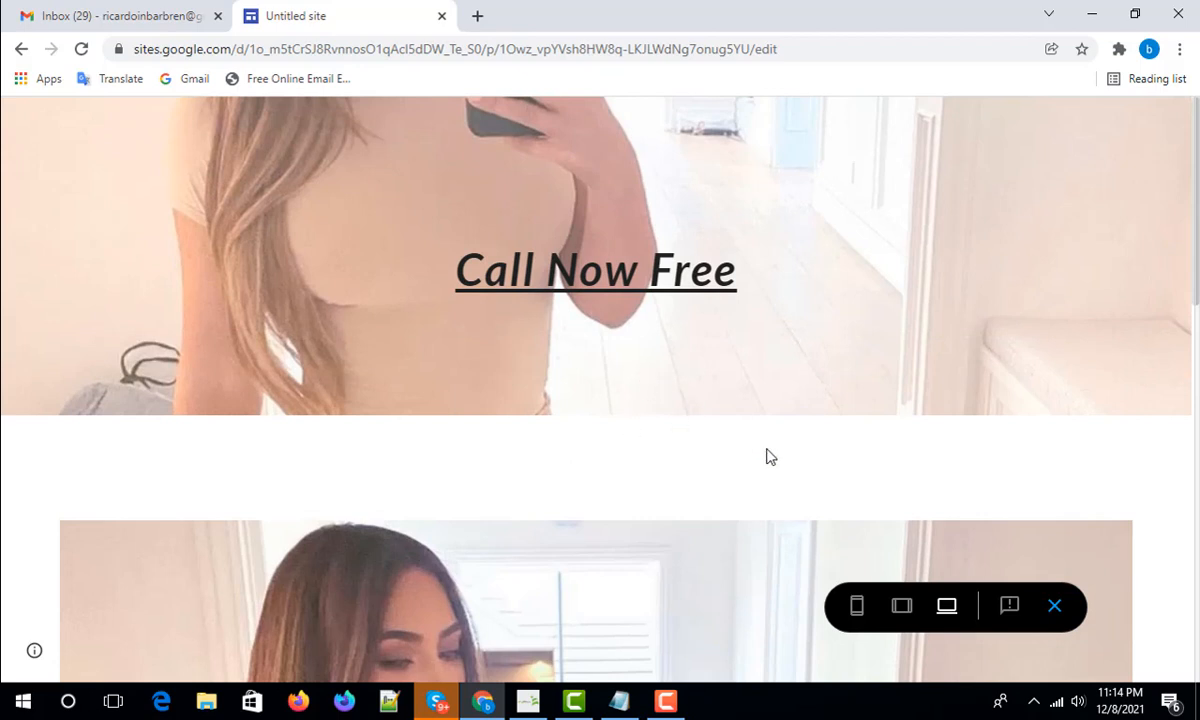
{"action": "left_click", "coordinate": [901, 608]}
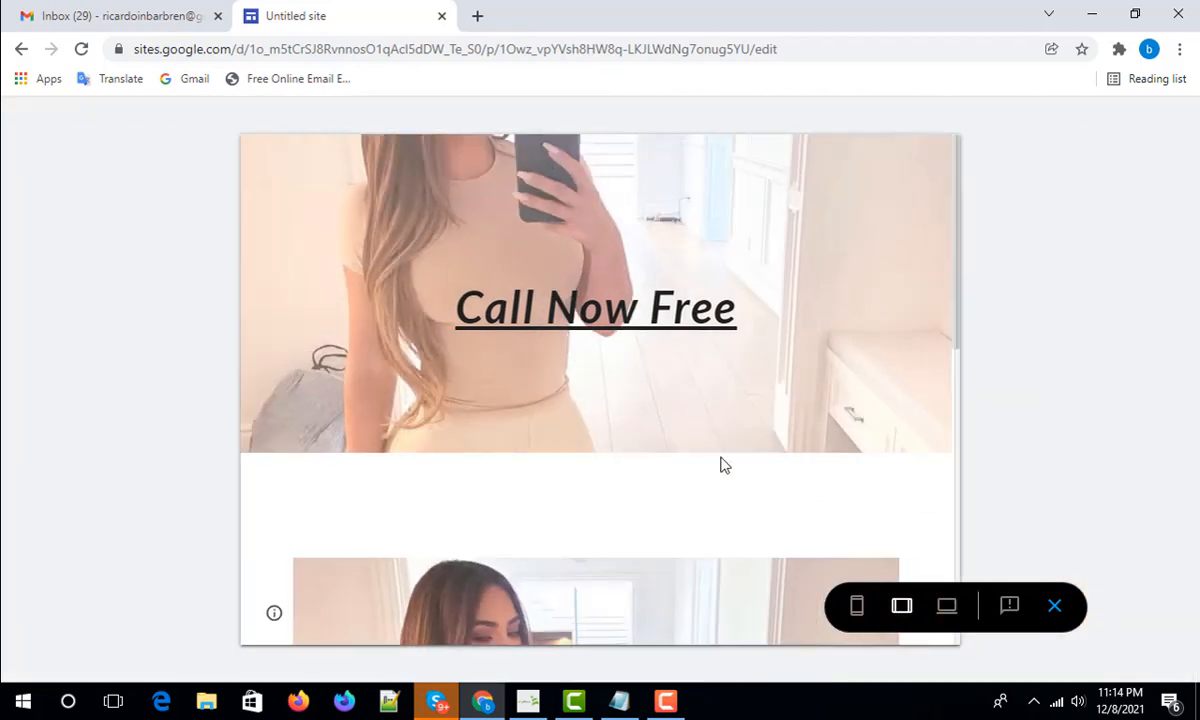
{"action": "left_click", "coordinate": [857, 609]}
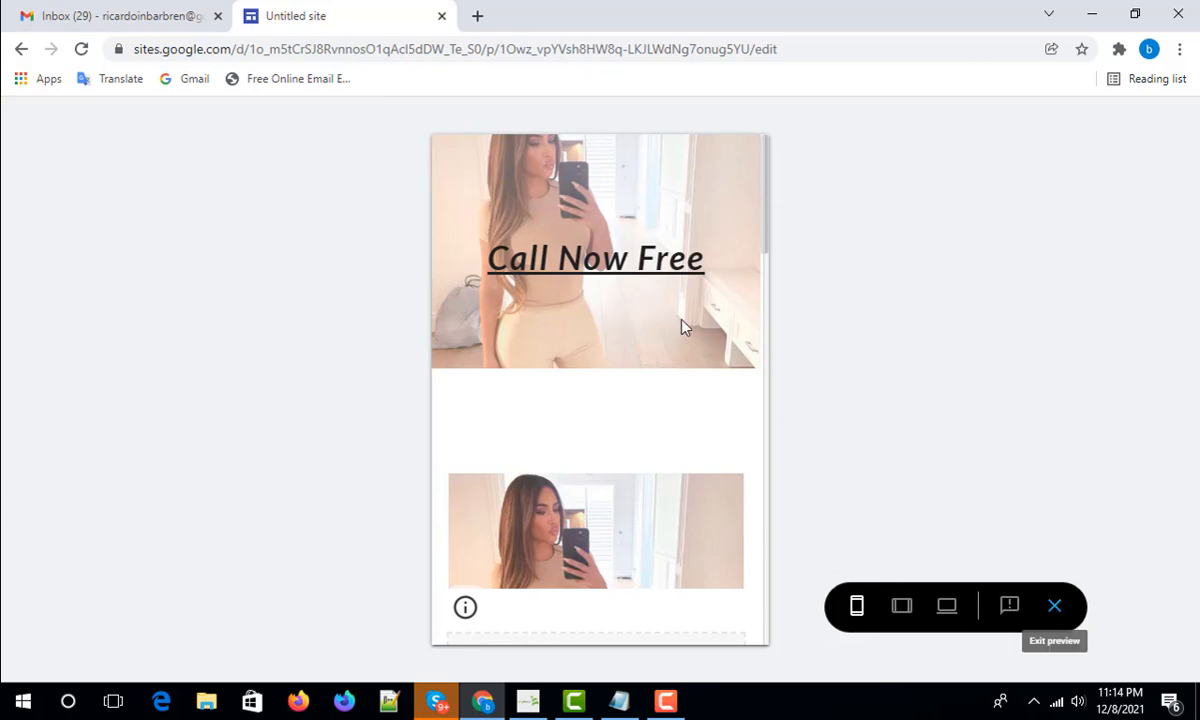
{"action": "left_click", "coordinate": [1055, 608]}
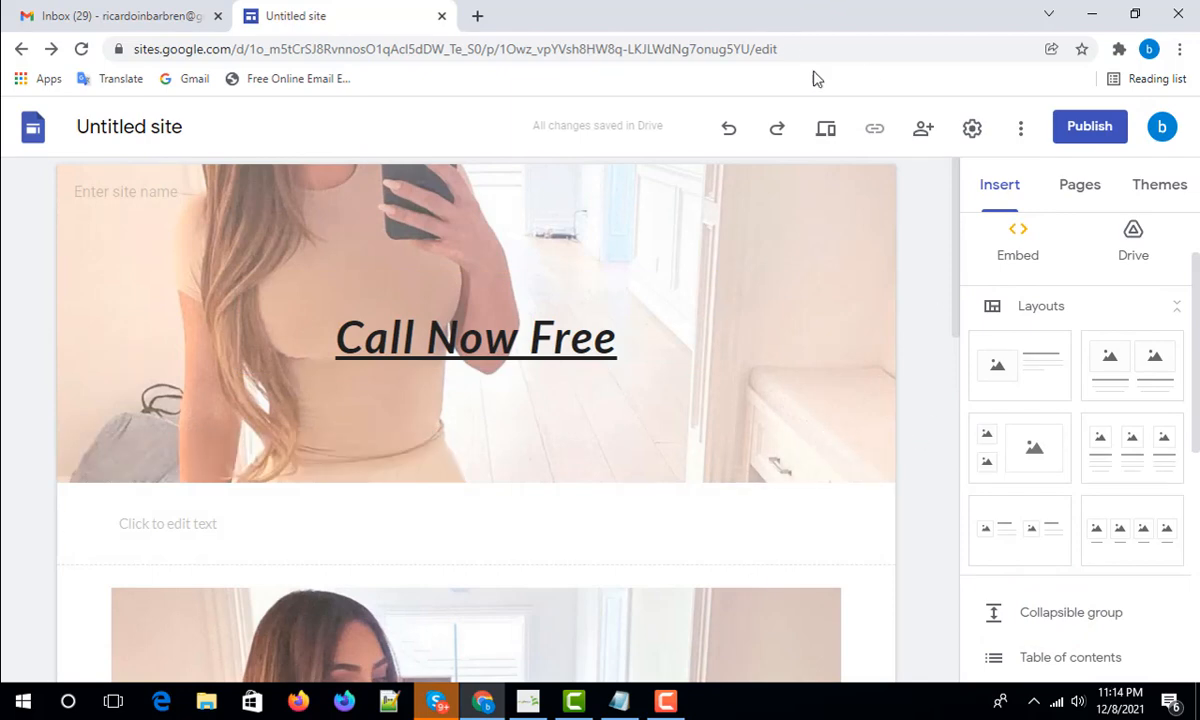
- Open the Publish to the web dialog and focus the Web address field
{"action": "left_click", "coordinate": [1090, 128]}
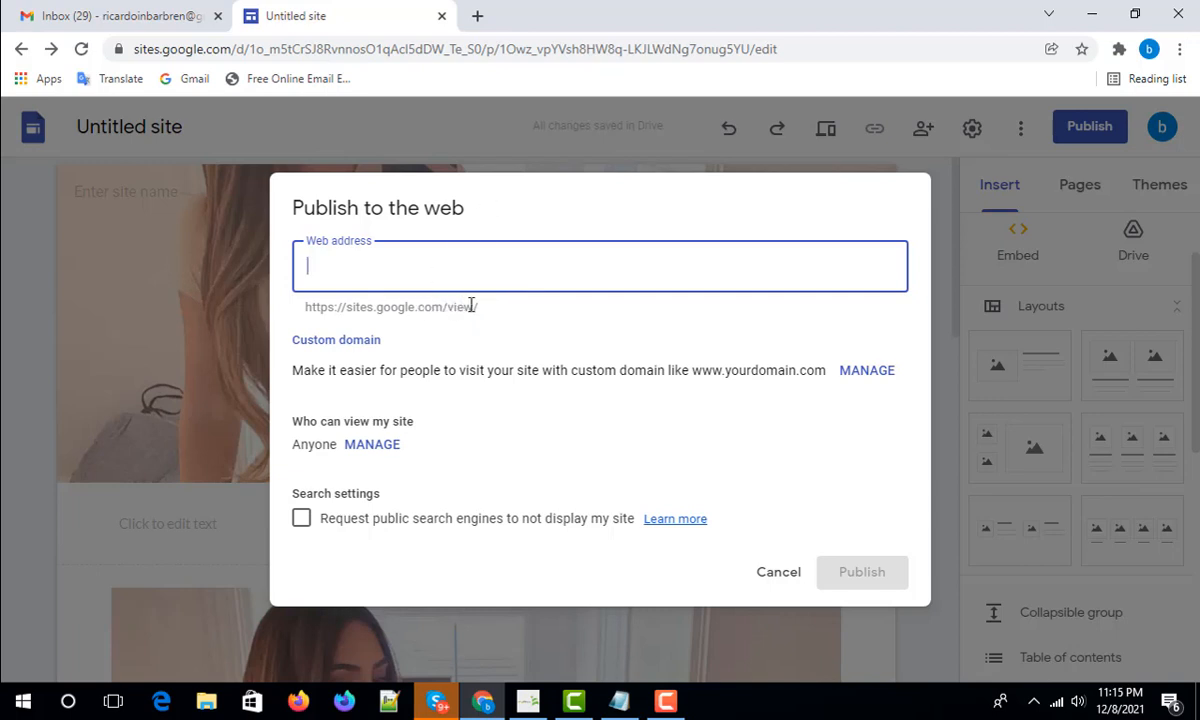
{"action": "left_click", "coordinate": [371, 268]}
- Enter a name-based web address and append 6582 so it becomes available
{"action": "left_click", "coordinate": [412, 282]}
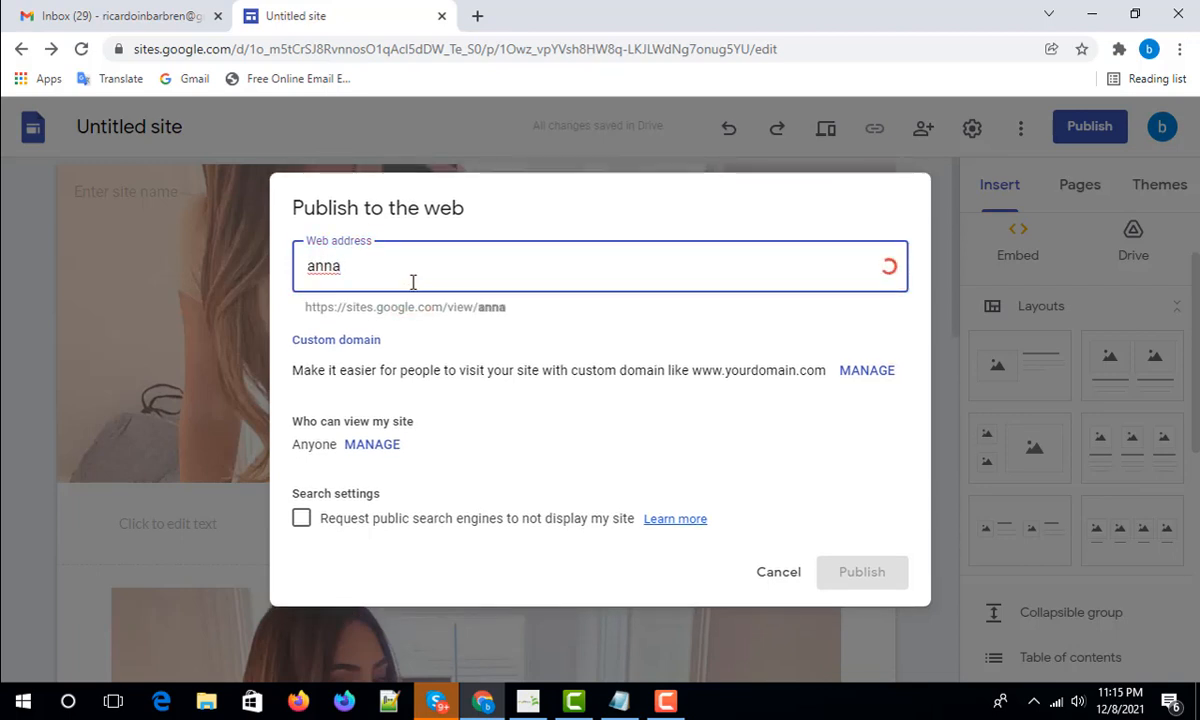
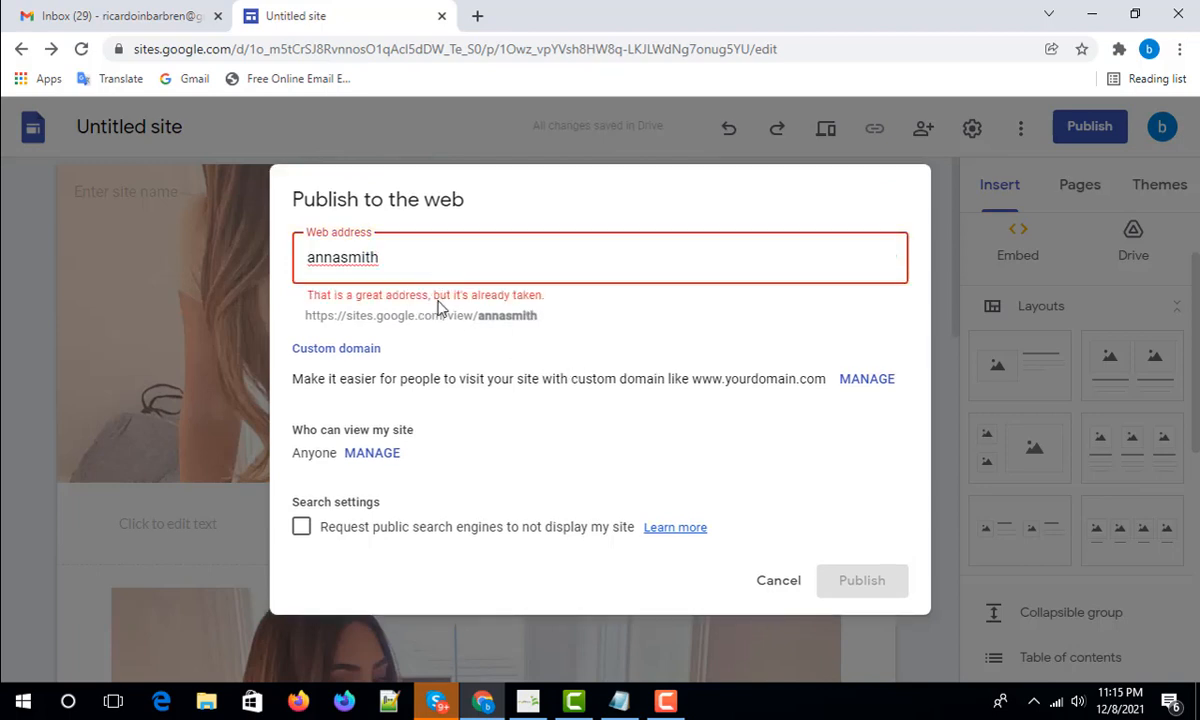
{"action": "left_click", "coordinate": [396, 257]}
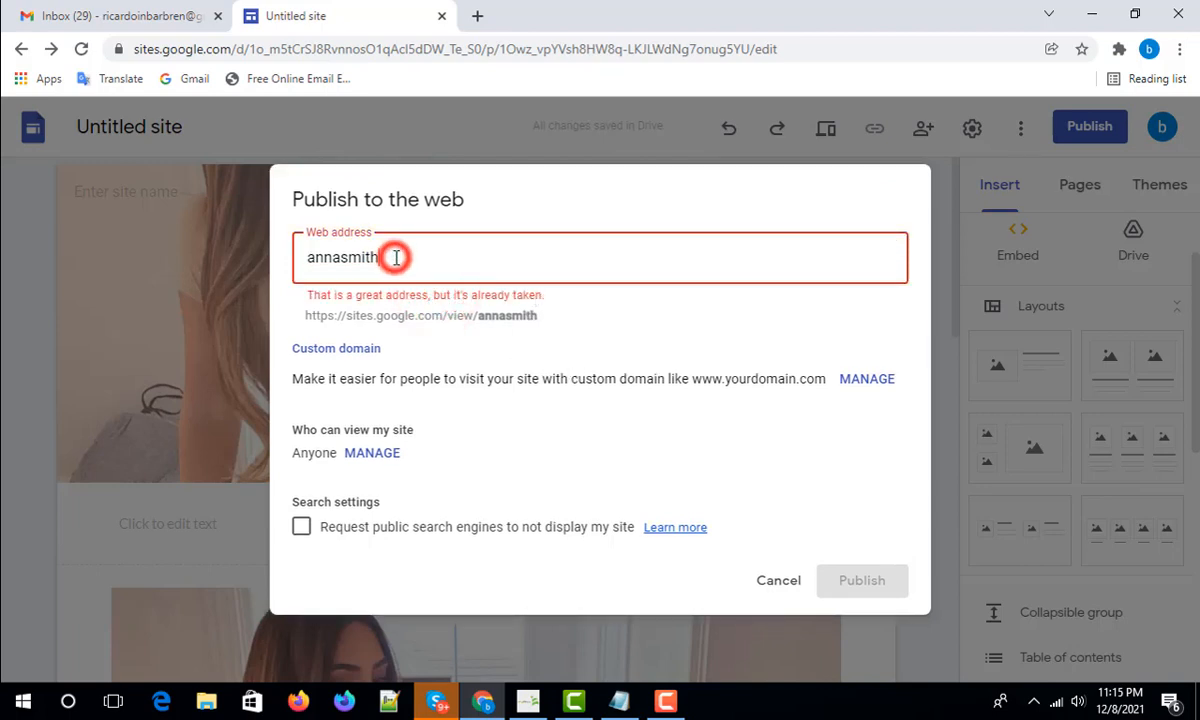
{"action": "type", "text": "6582"}
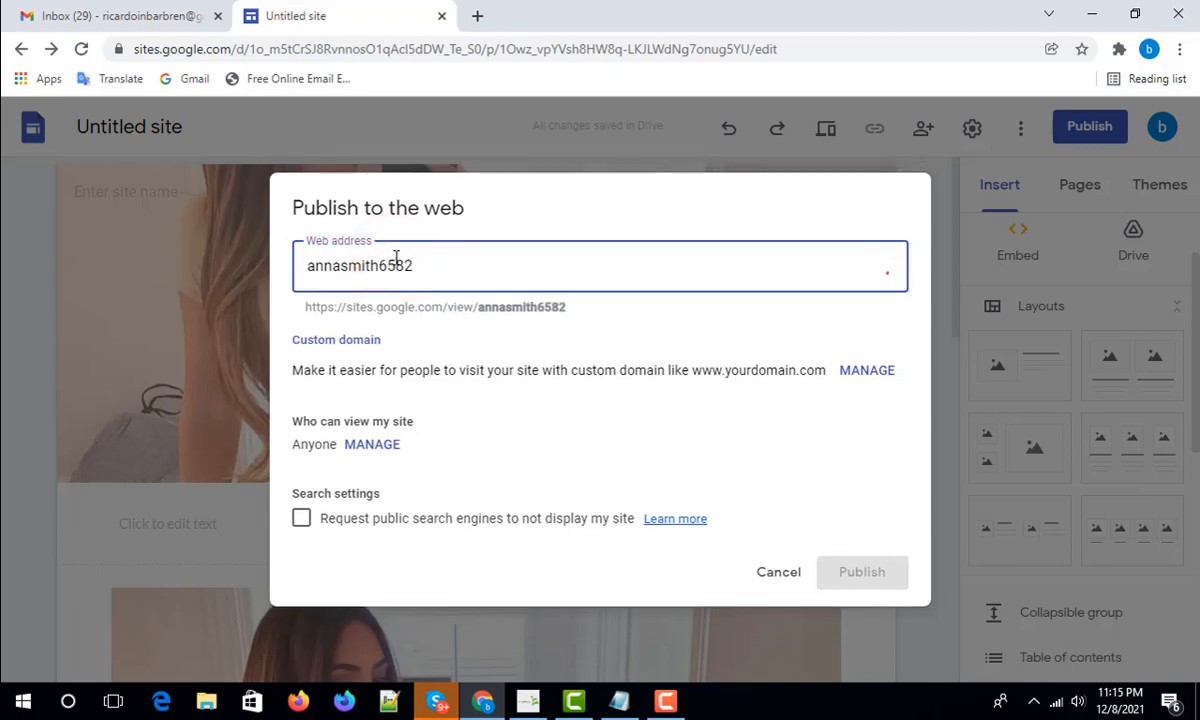
- Select parts of the full sites.google.com/view/ URL shown in the address preview
{"action": "triple_click", "coordinate": [345, 307]}
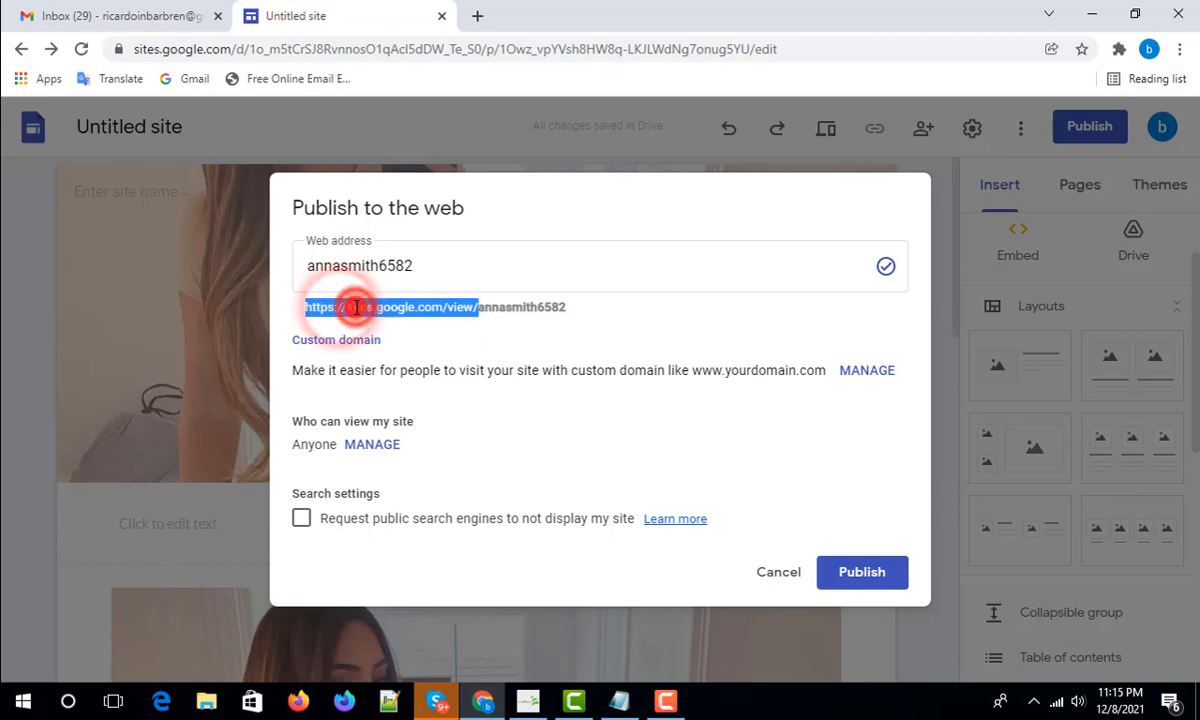
{"action": "left_click_drag", "start_coordinate": [565, 307], "coordinate": [306, 307]}
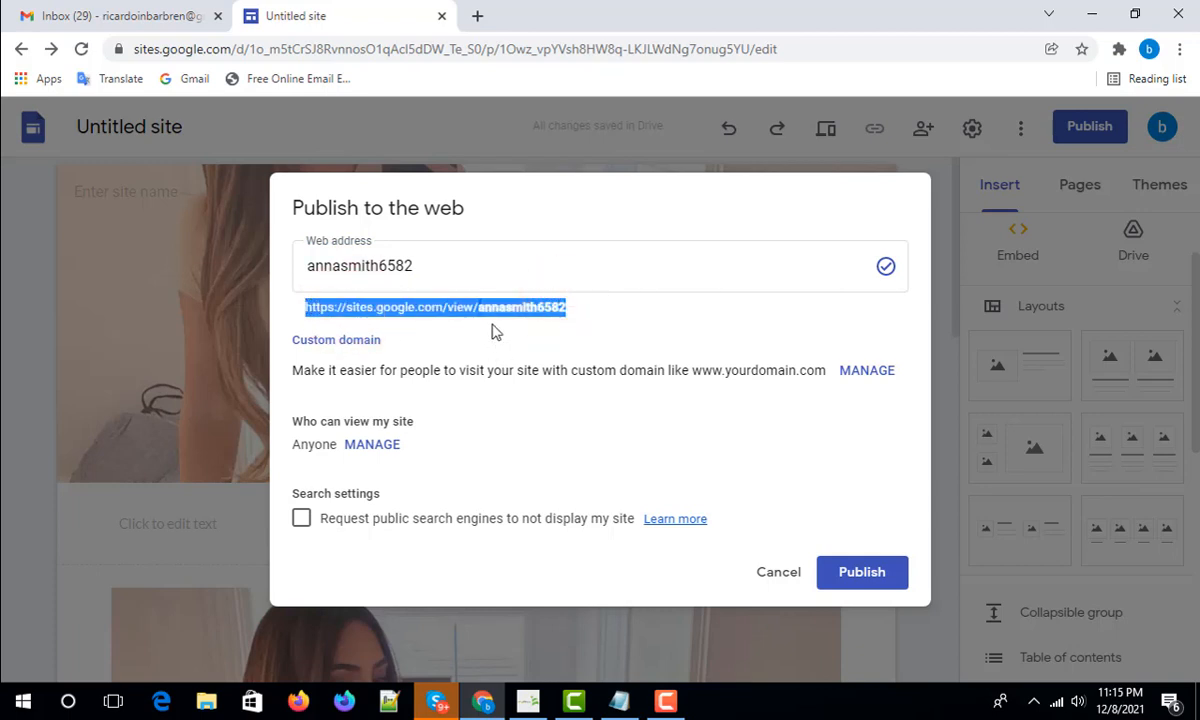
{"action": "left_click", "coordinate": [665, 345]}
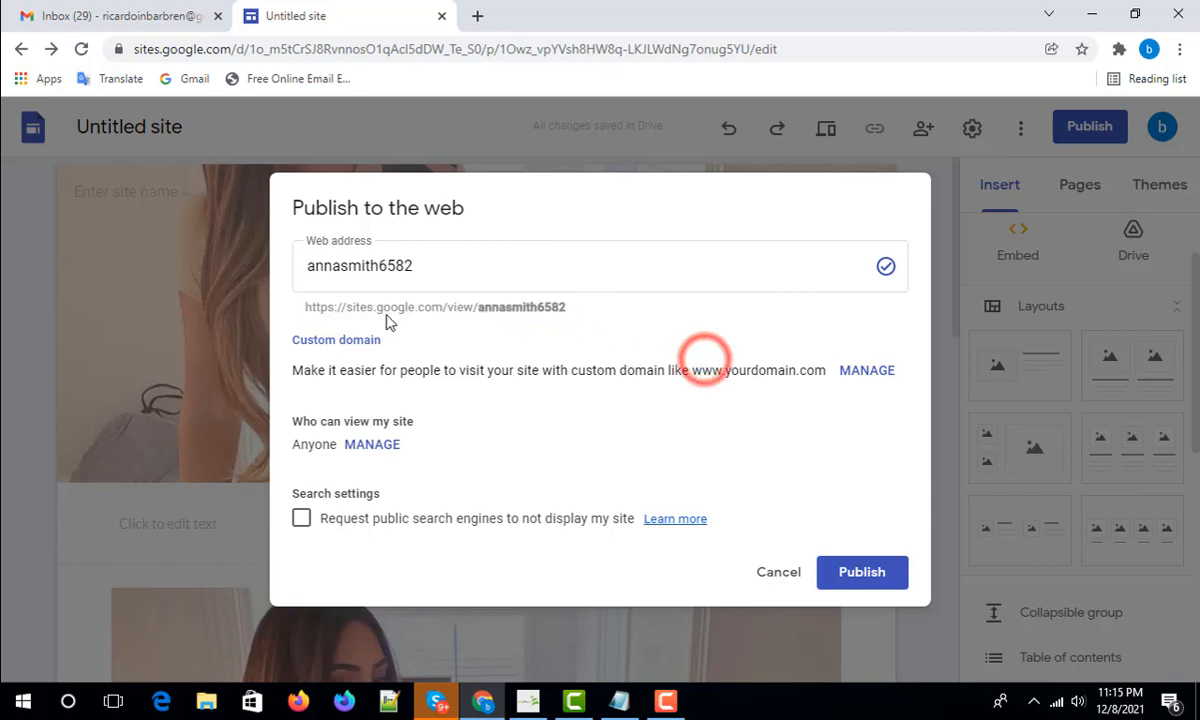
{"action": "left_click", "coordinate": [428, 305]}
{"action": "left_click_drag", "start_coordinate": [428, 305], "coordinate": [482, 303]}
{"action": "double_click", "coordinate": [482, 303]}
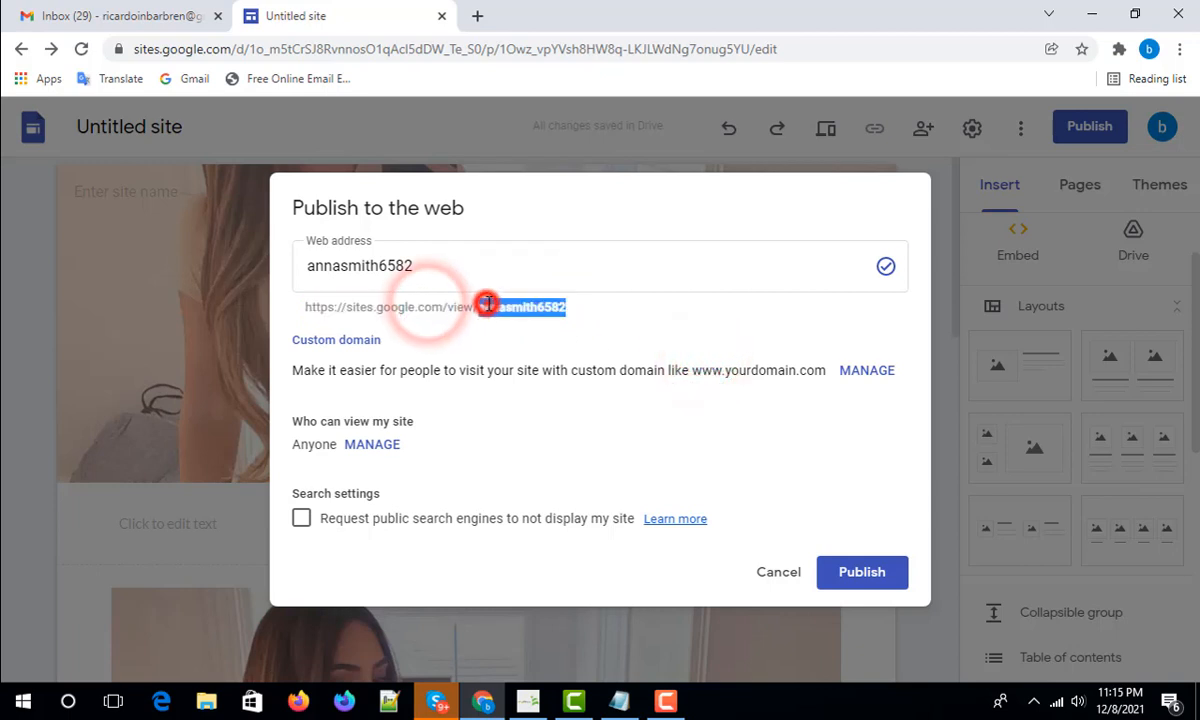
{"action": "left_click", "coordinate": [622, 328]}
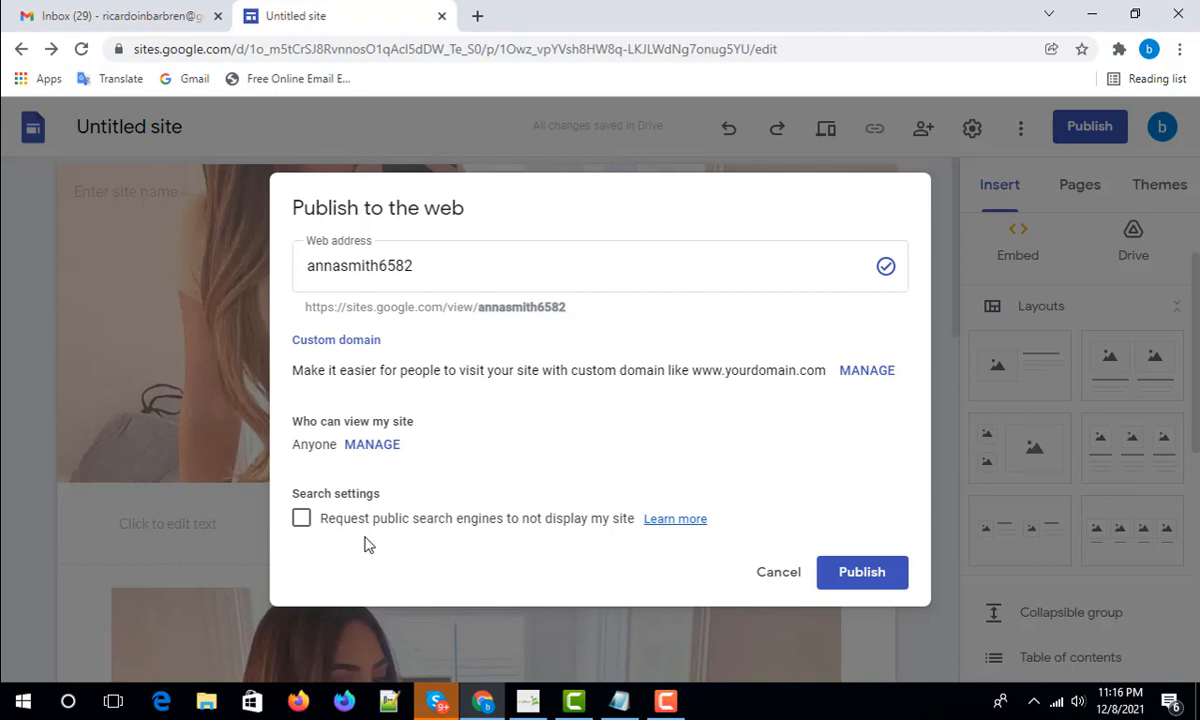
{"action": "triple_click", "coordinate": [437, 305]}
{"action": "double_click", "coordinate": [493, 307]}
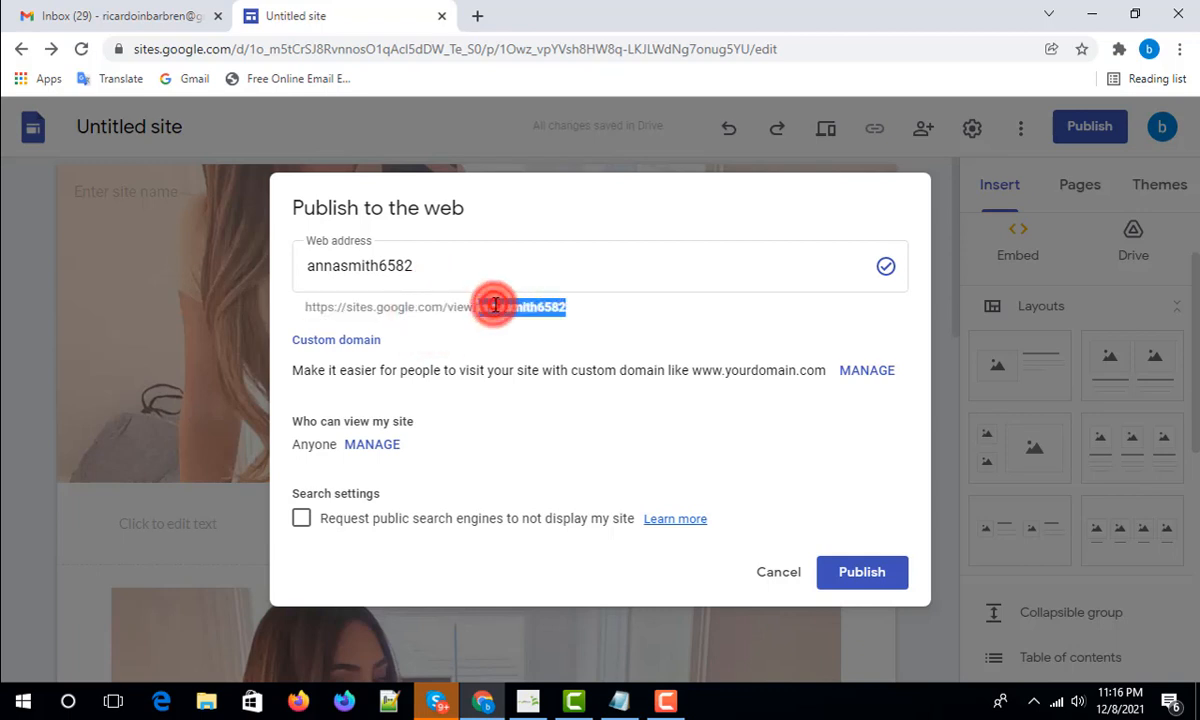
{"action": "triple_click", "coordinate": [413, 309]}
{"action": "left_click", "coordinate": [414, 308]}
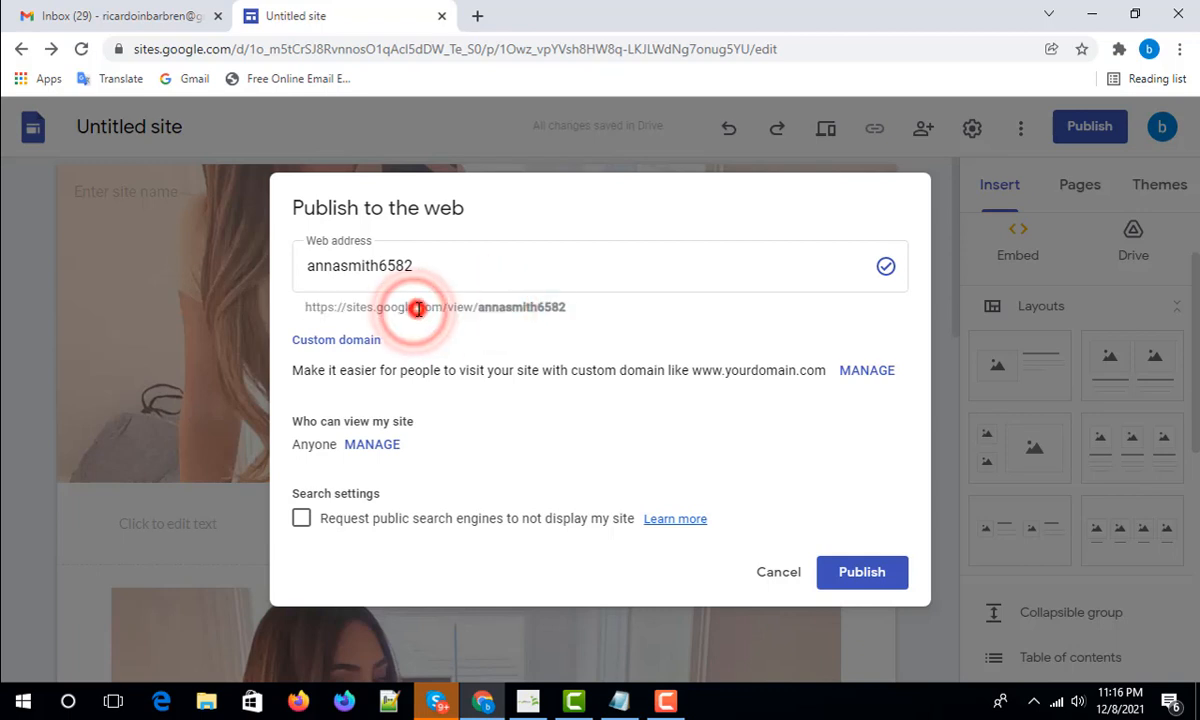
{"action": "triple_click", "coordinate": [415, 308]}
{"action": "left_click", "coordinate": [437, 305]}
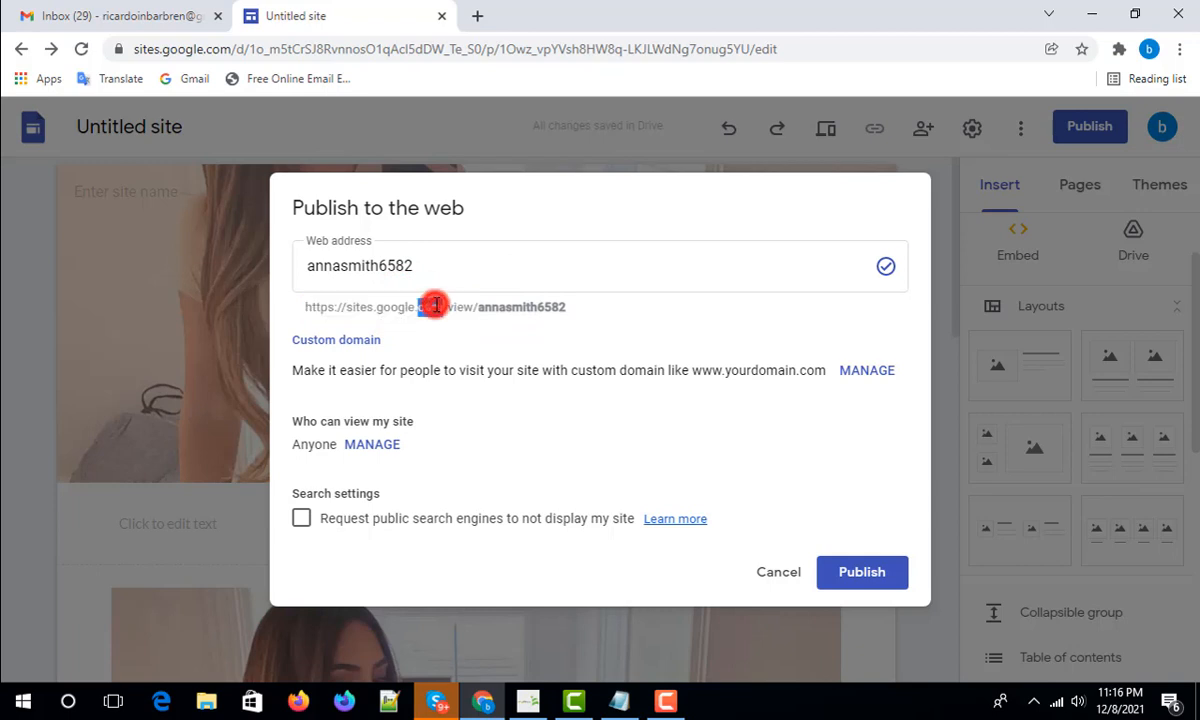
{"action": "triple_click", "coordinate": [437, 305]}
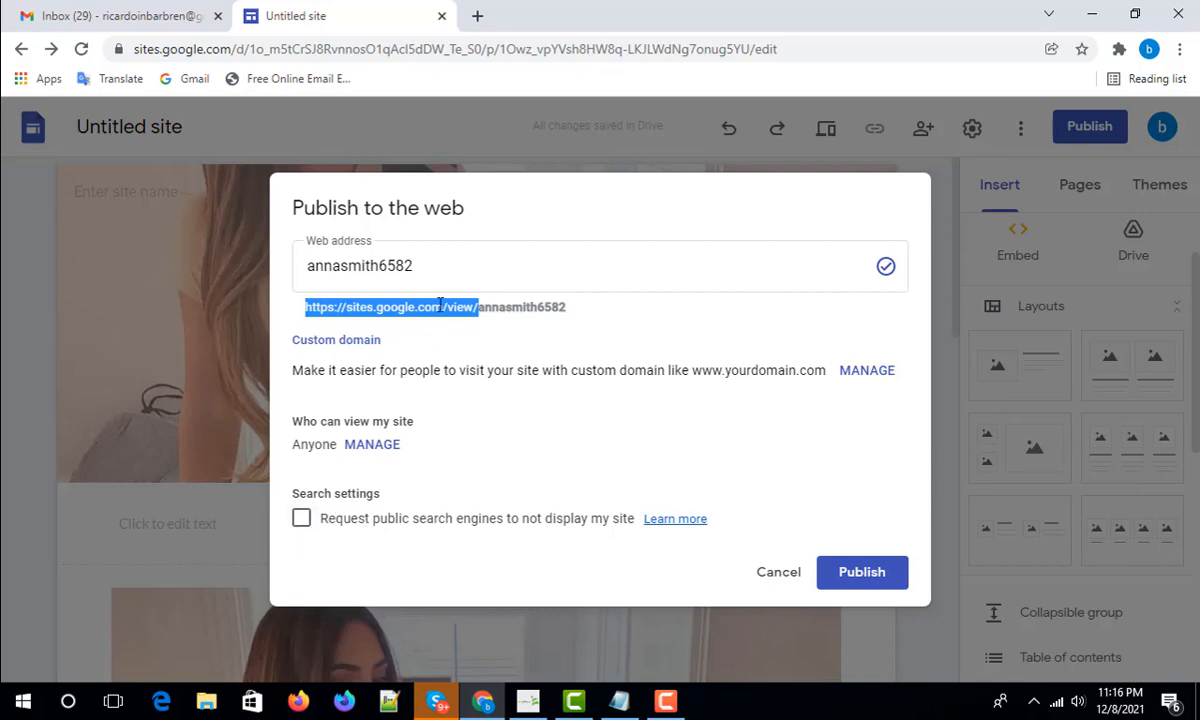
- Publish the site at the chosen address and copy the published site link
{"action": "left_click", "coordinate": [858, 577]}
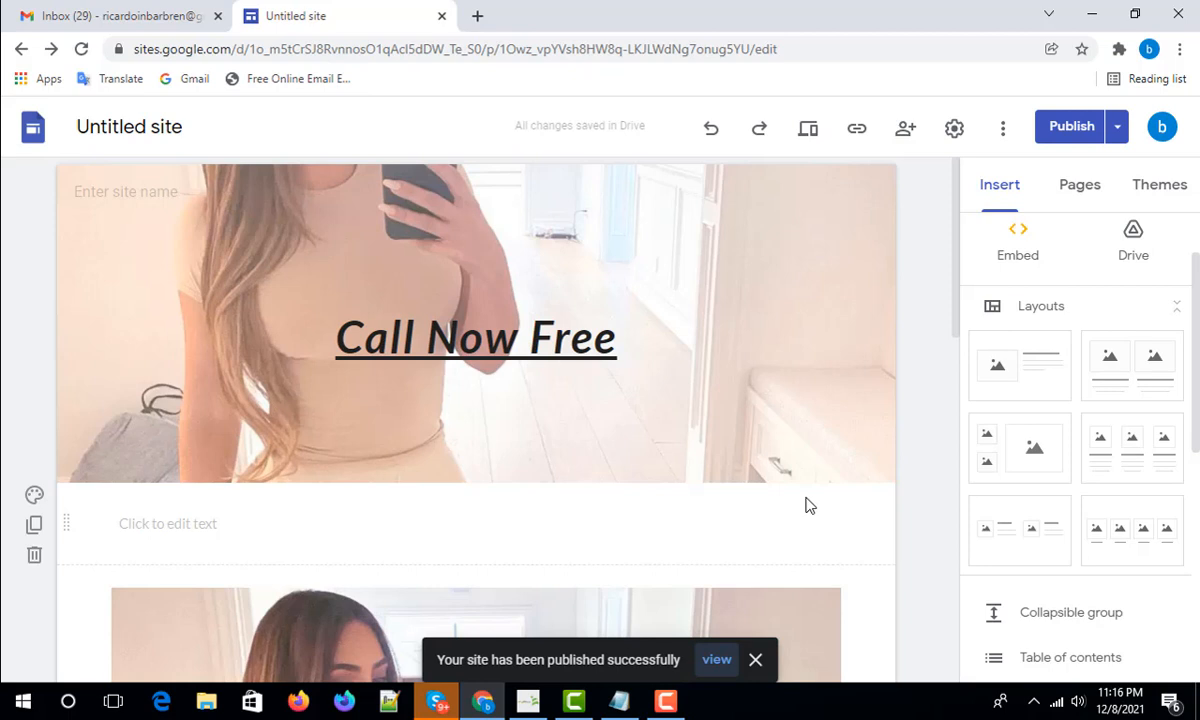
{"action": "left_click", "coordinate": [856, 128]}
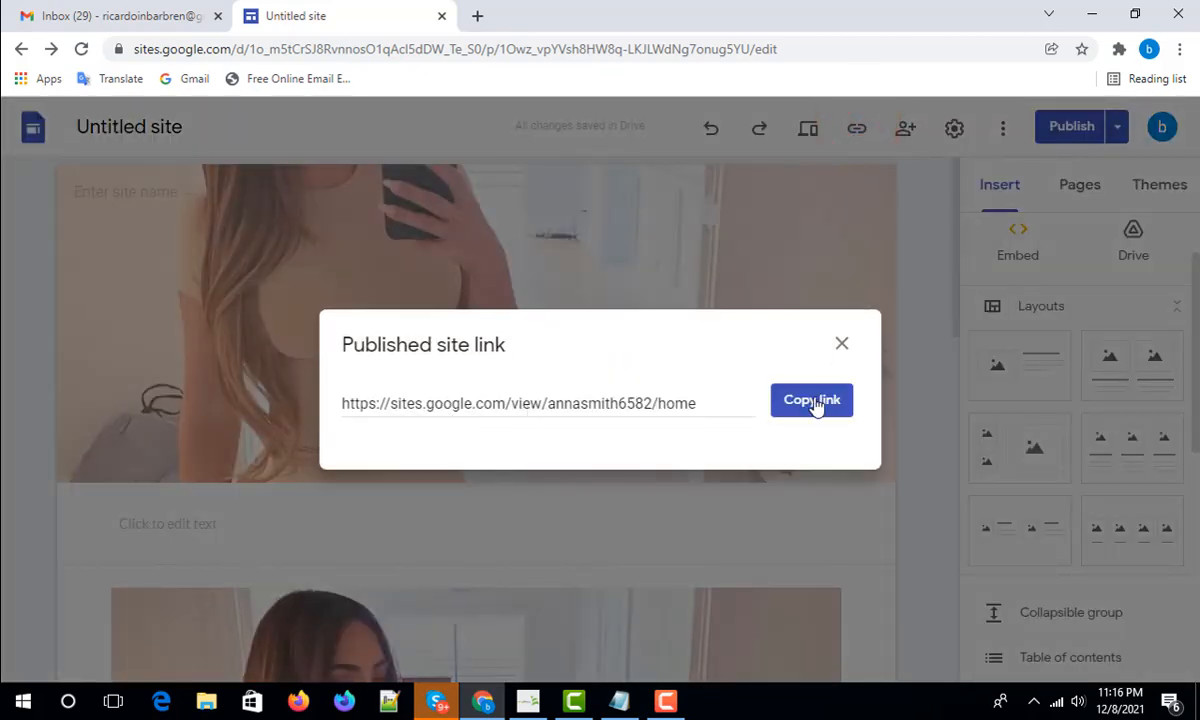
{"action": "left_click", "coordinate": [824, 400]}
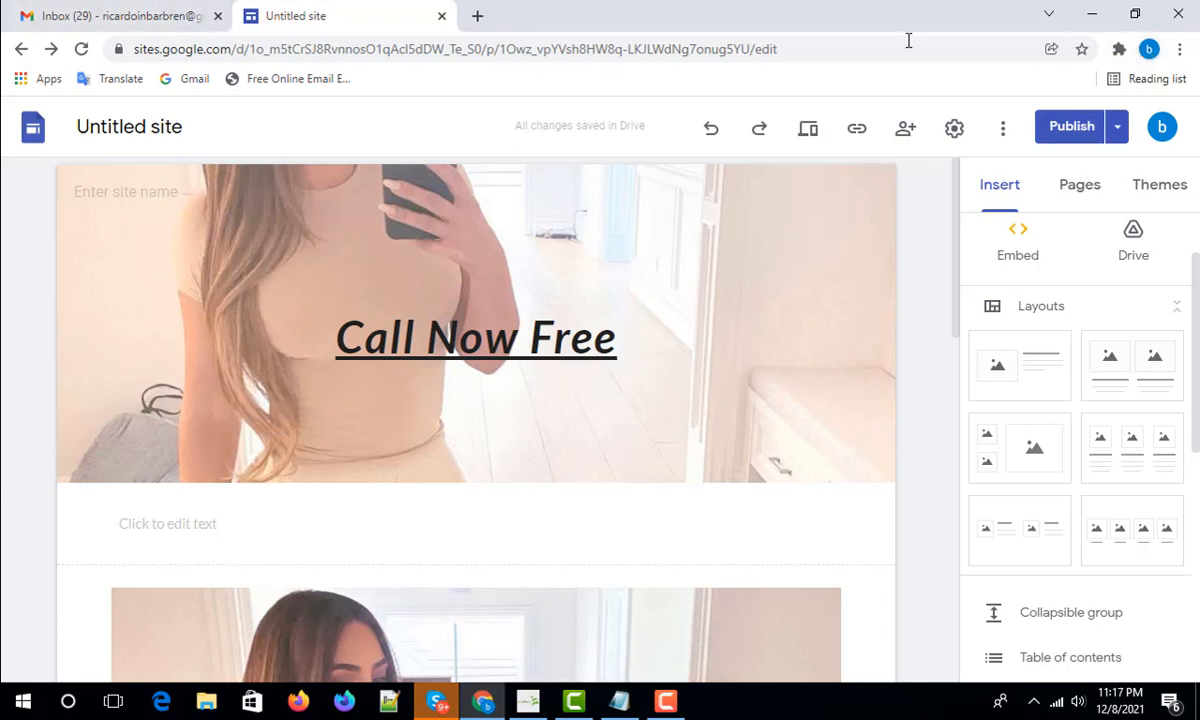
{"action": "left_click", "coordinate": [477, 16]}
- Load the published site in the new tab from the copied link
{"action": "right_click", "coordinate": [501, 52]}
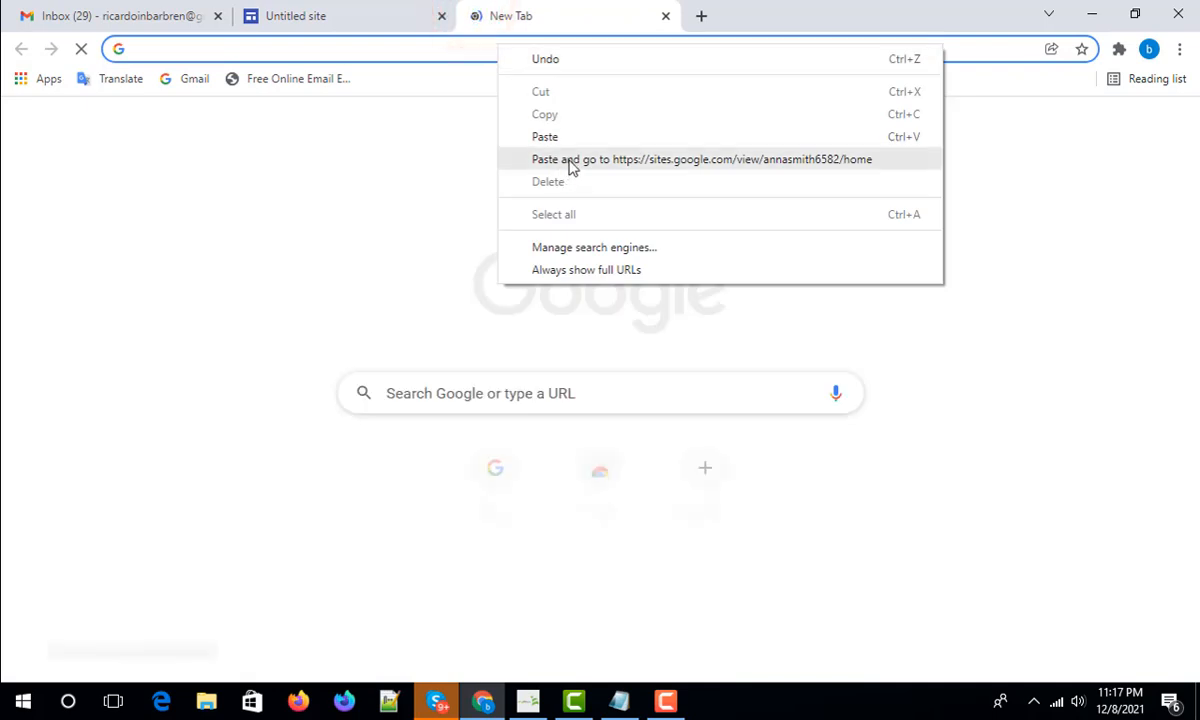
{"action": "left_click", "coordinate": [569, 160]}
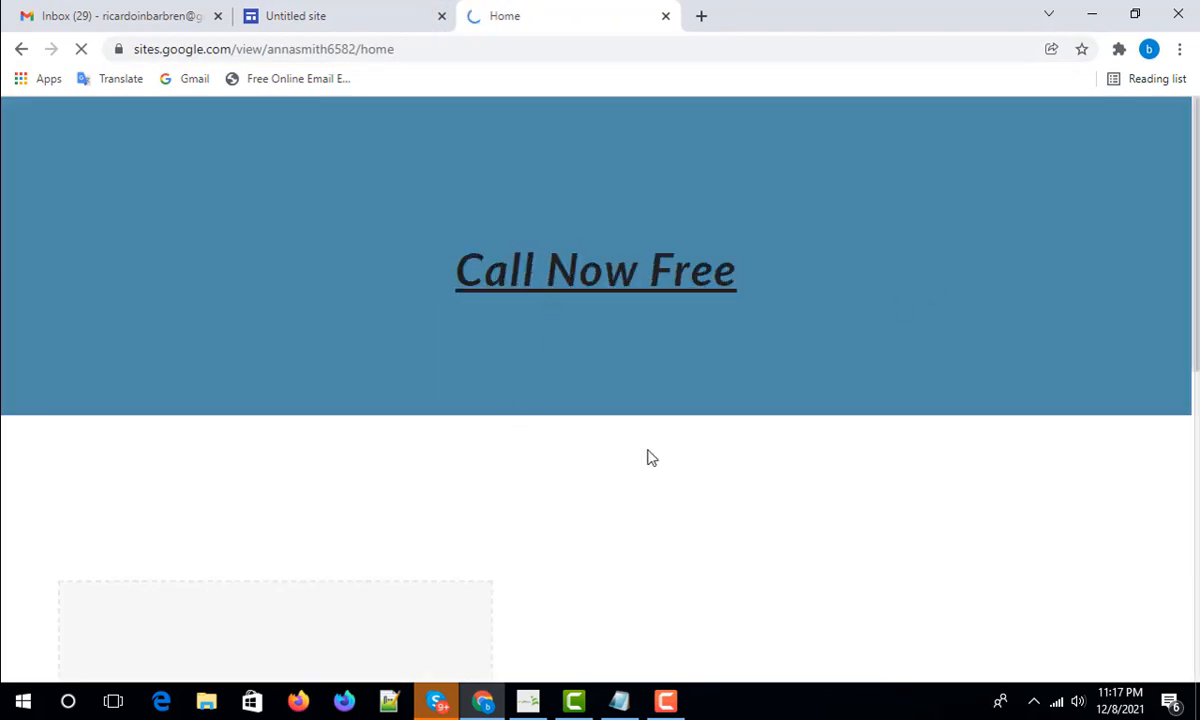
{"action": "scroll", "coordinate": [714, 408], "scroll_direction": "down", "scroll_amount": 2}
{"action": "scroll", "coordinate": [712, 407], "scroll_direction": "up", "scroll_amount": 2}
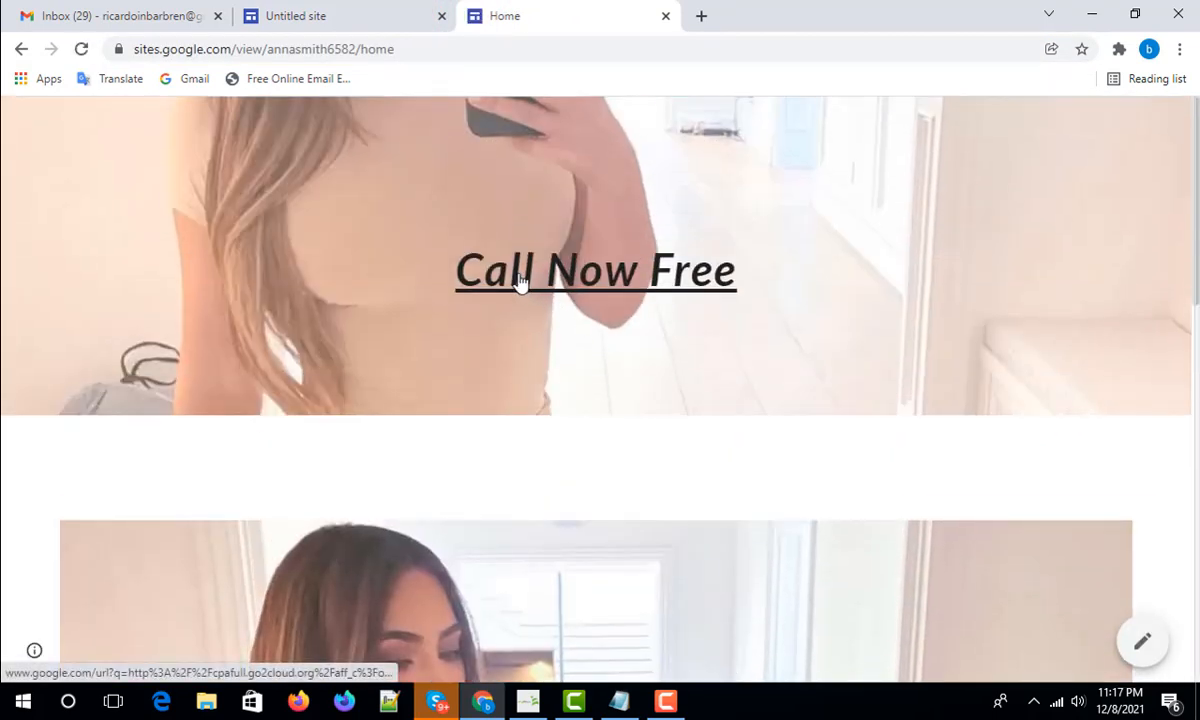
- Test the Call Now Free link, then close the redirect tab it opened
{"action": "left_click", "coordinate": [518, 272]}
{"action": "left_click", "coordinate": [889, 14]}
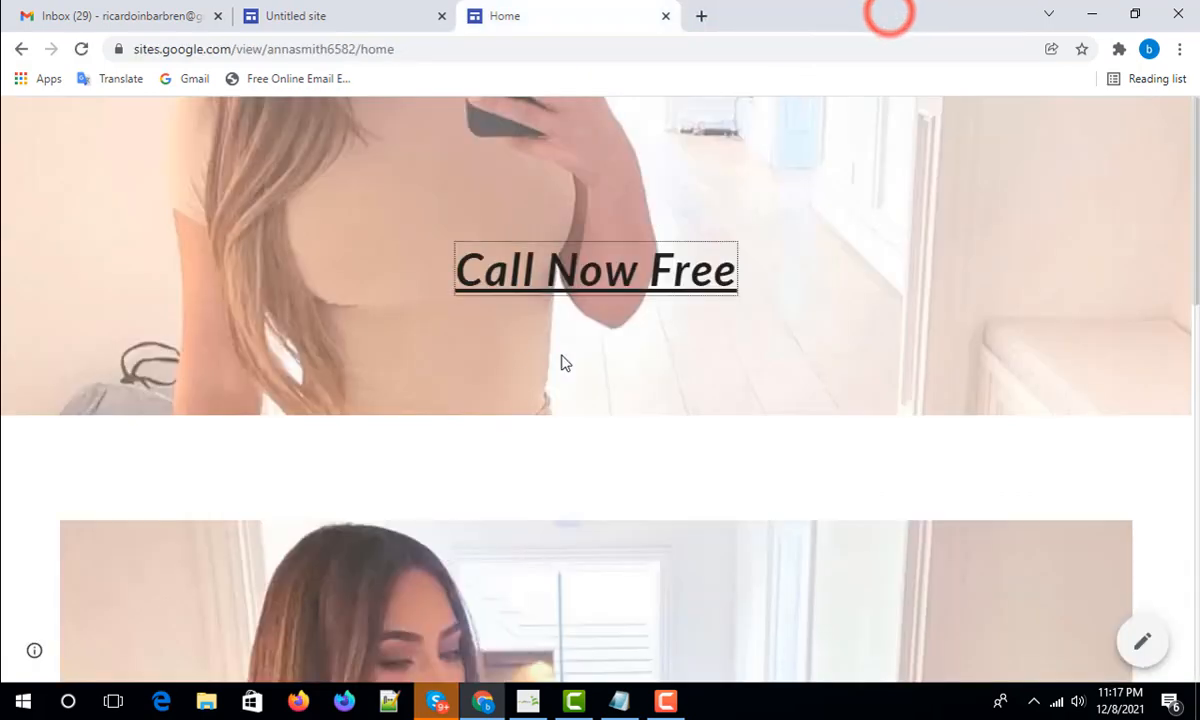
{"action": "scroll", "coordinate": [685, 460], "scroll_direction": "down", "scroll_amount": 1}
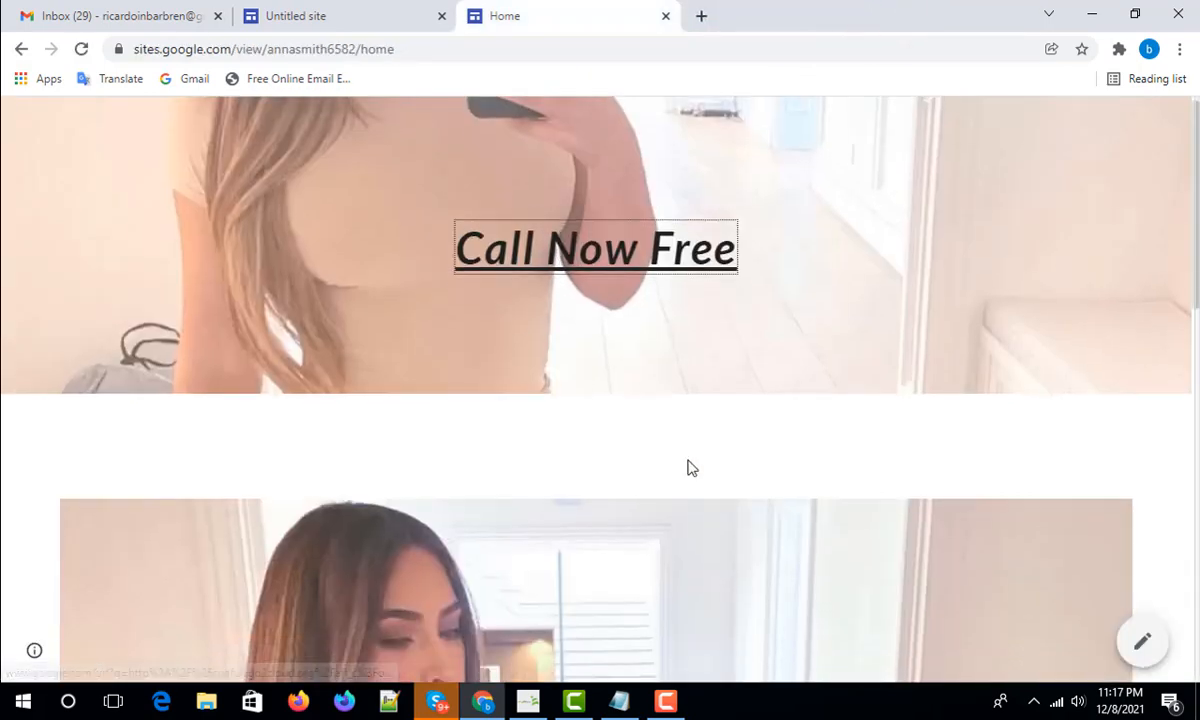
{"action": "scroll", "coordinate": [616, 536], "scroll_direction": "down", "scroll_amount": 2}
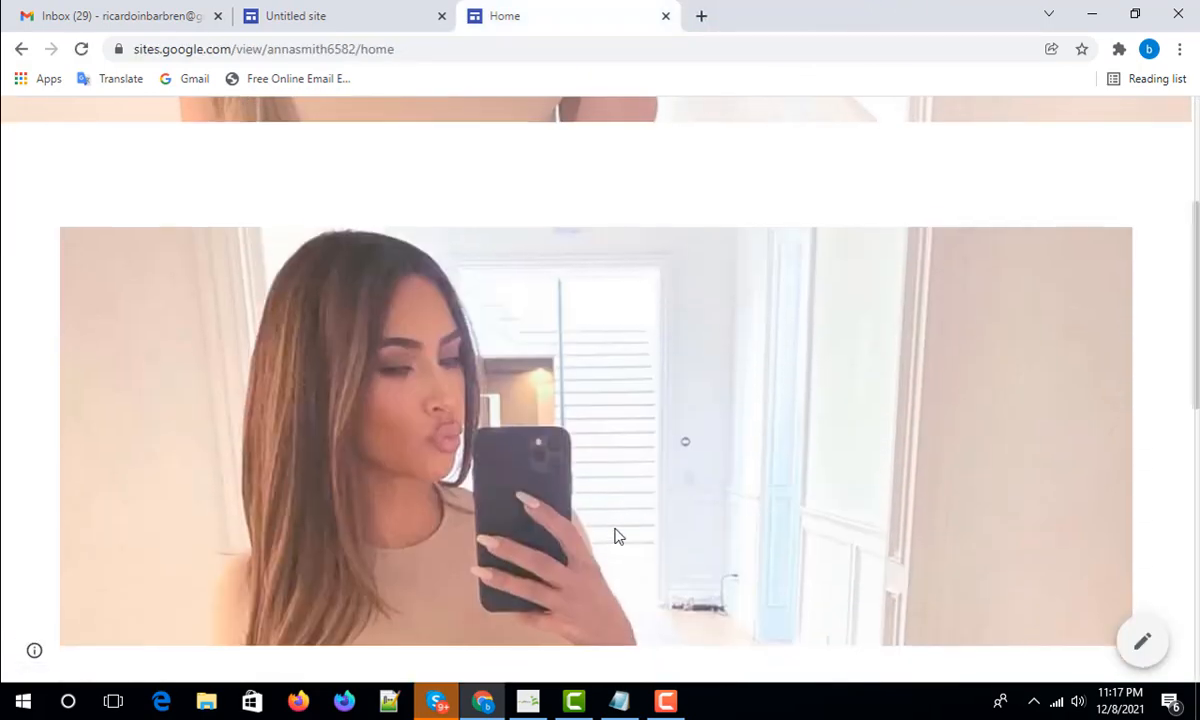
{"action": "scroll", "coordinate": [627, 431], "scroll_direction": "up", "scroll_amount": 3}
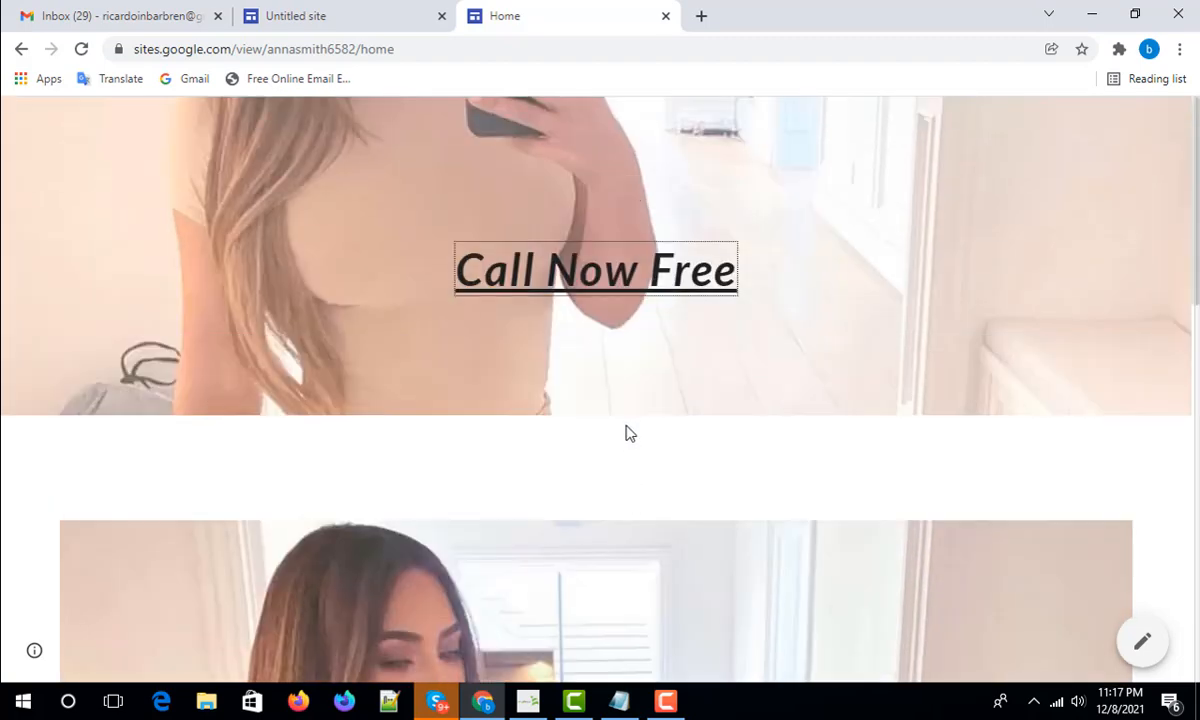
{"action": "left_click", "coordinate": [1150, 52]}
- Open the published site link in a Chrome guest window to view the live Home page
{"action": "left_click", "coordinate": [1015, 530]}
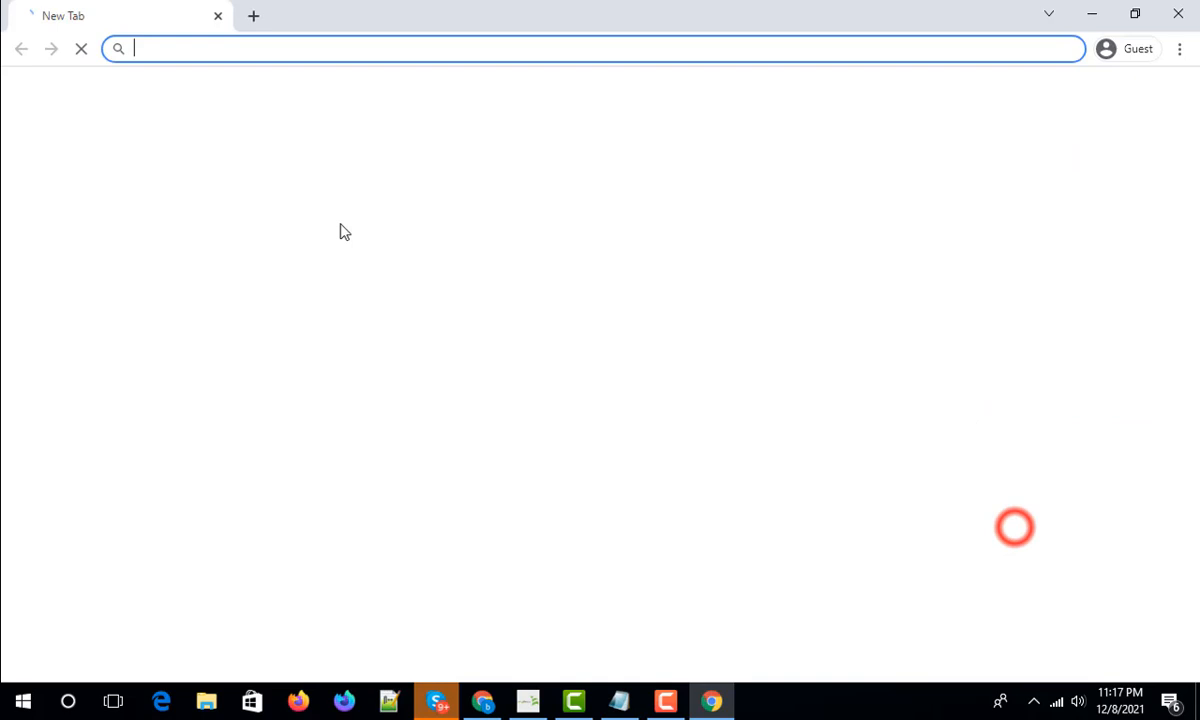
{"action": "right_click", "coordinate": [321, 40]}
{"action": "left_click", "coordinate": [412, 157]}
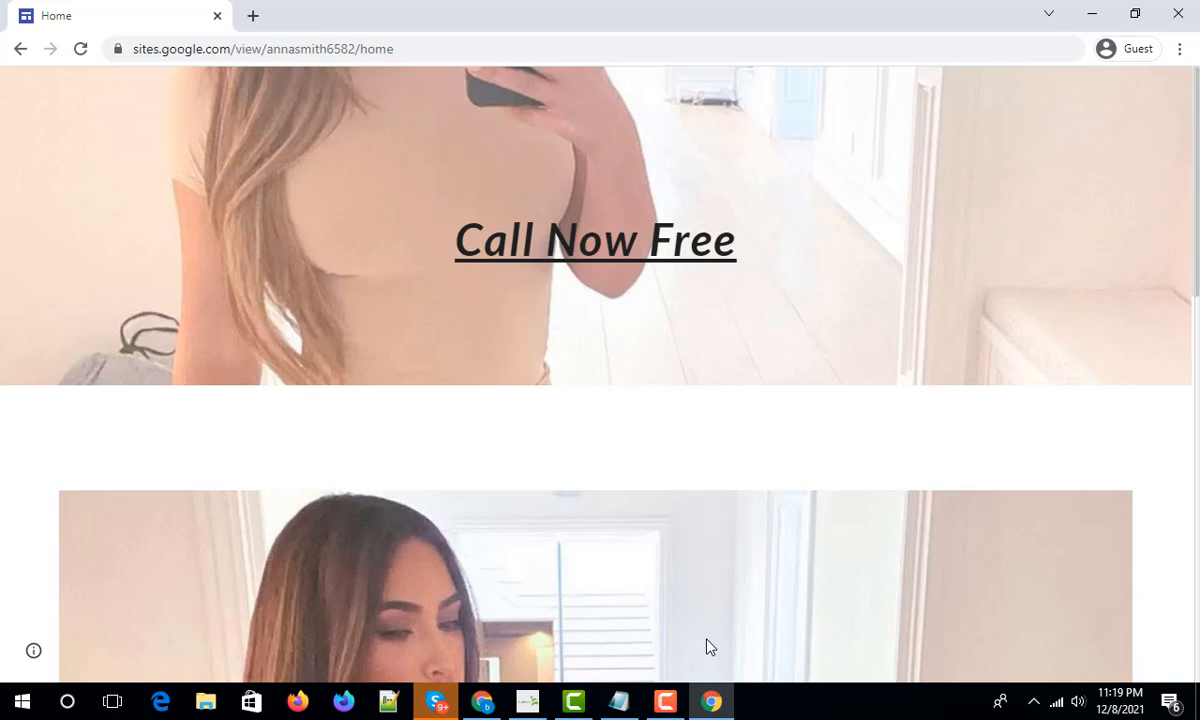
{"action": "left_click", "coordinate": [665, 700]}
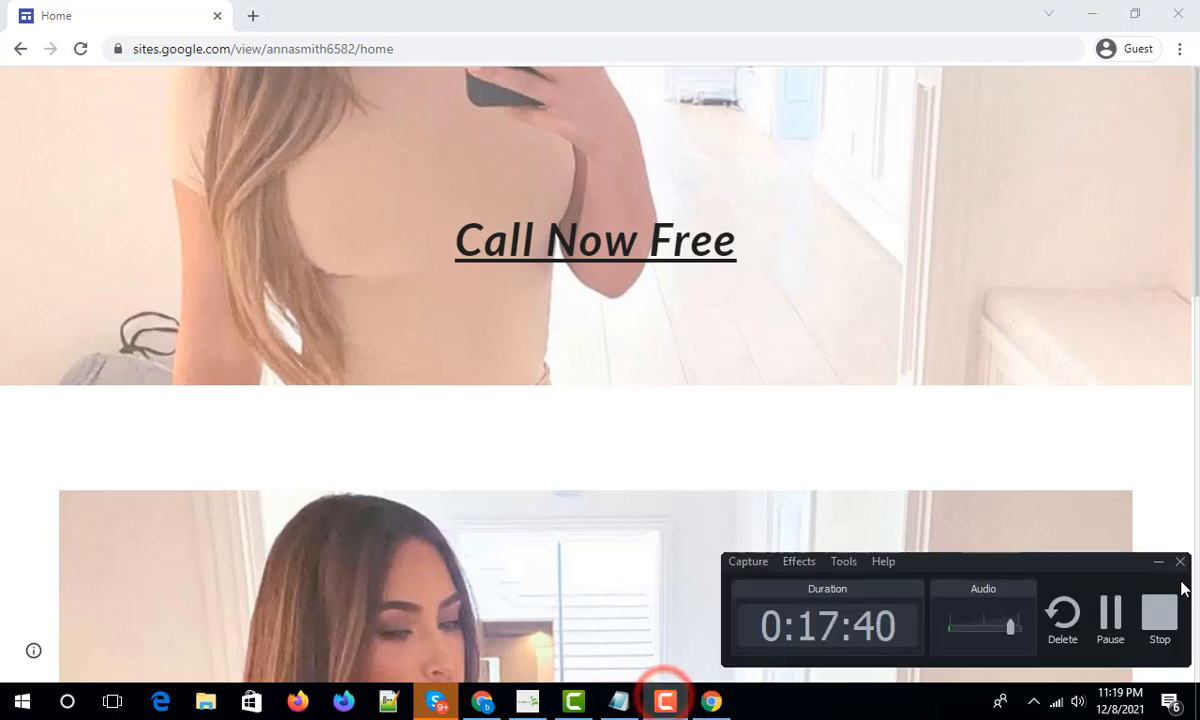